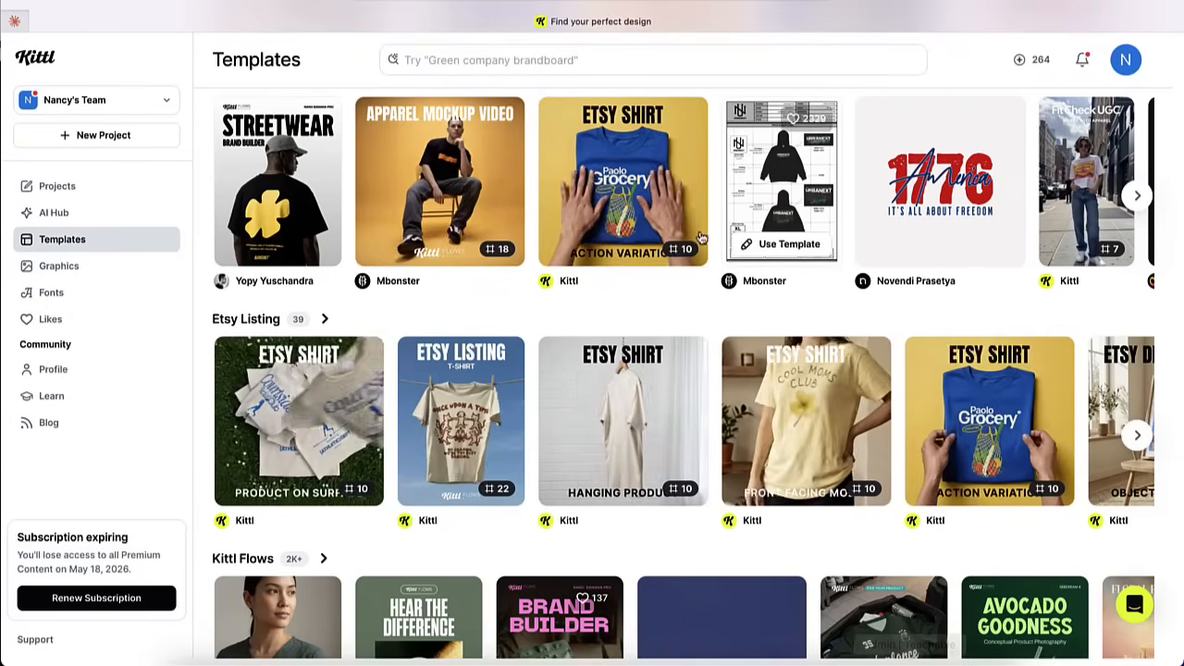
Browse the template gallery from the Etsy listings through Kittl Flows, videos and design bundles to the apparel and logo categories
{"action": "scroll", "coordinate": [743, 295], "scroll_direction": "down", "scroll_amount": 3}
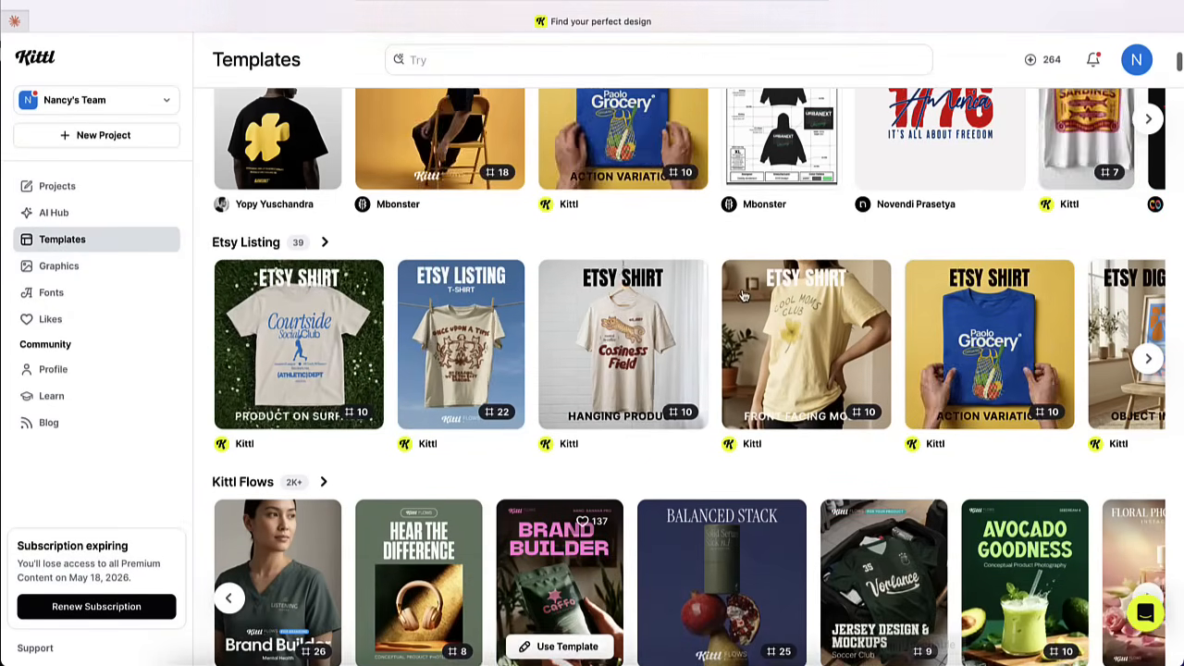
{"action": "scroll", "coordinate": [744, 295], "scroll_direction": "down", "scroll_amount": 5}
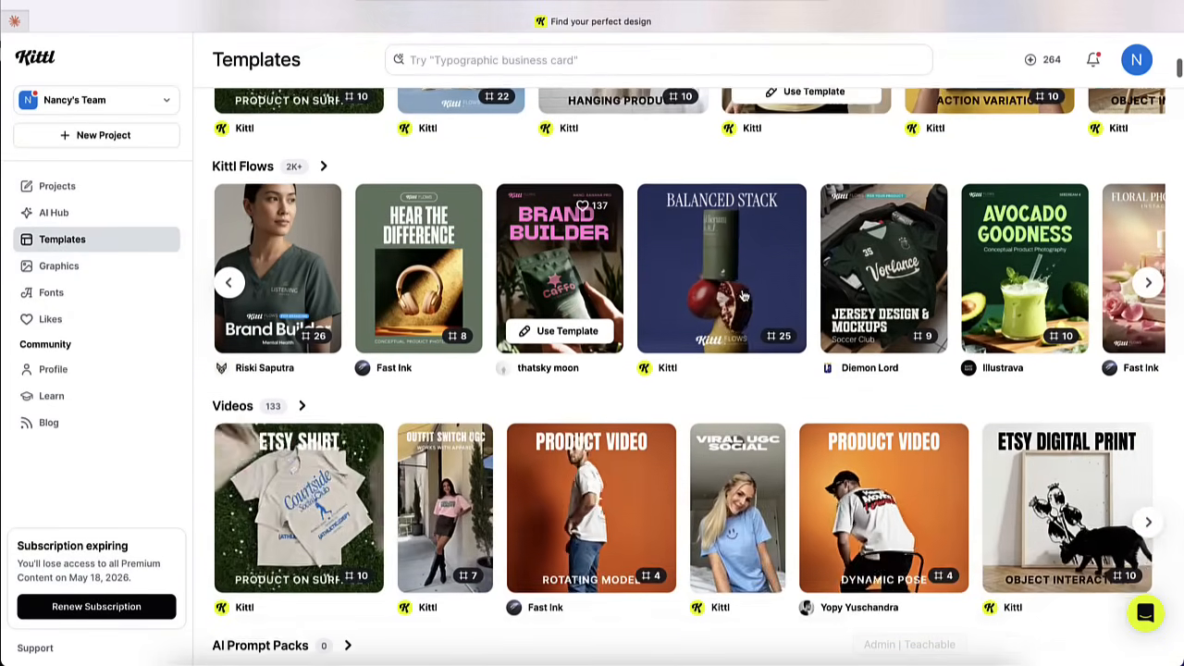
{"action": "scroll", "coordinate": [744, 295], "scroll_direction": "down", "scroll_amount": 4}
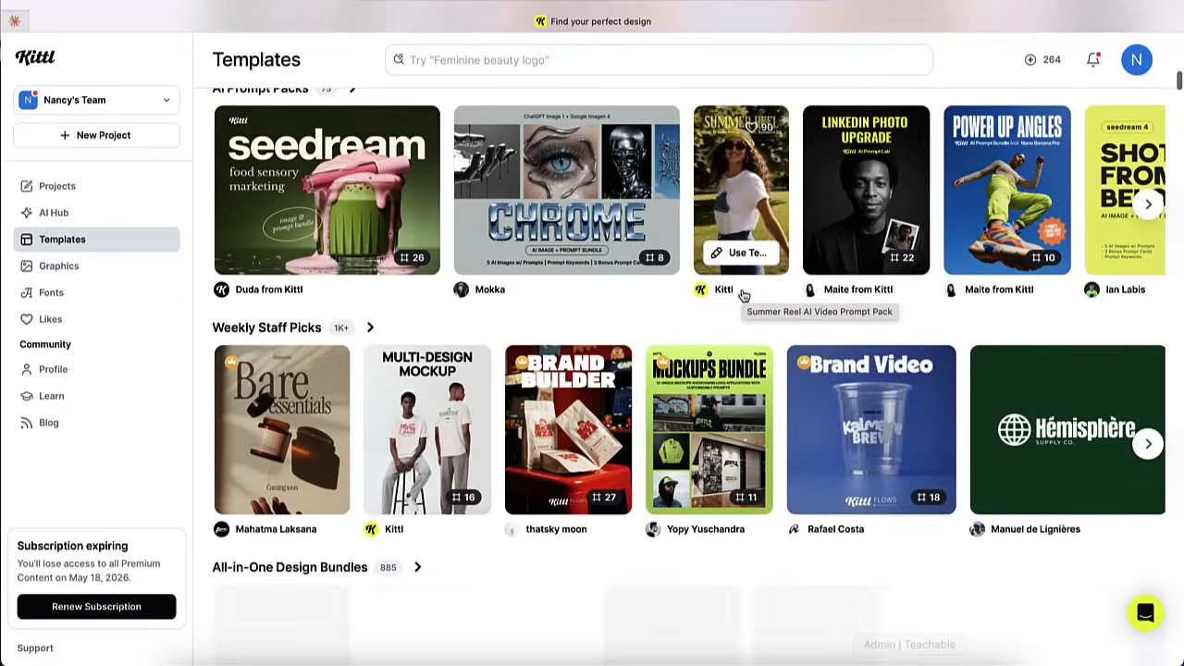
{"action": "scroll", "coordinate": [743, 295], "scroll_direction": "down", "scroll_amount": 3}
{"action": "scroll", "coordinate": [743, 296], "scroll_direction": "down", "scroll_amount": 4}
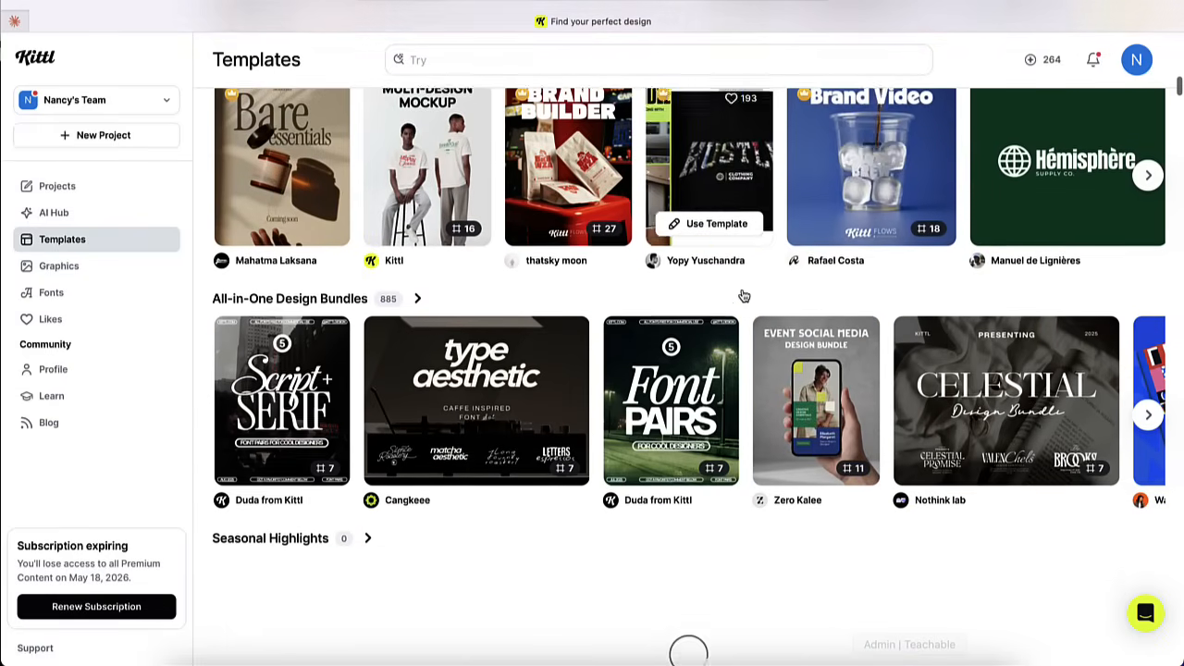
{"action": "scroll", "coordinate": [744, 295], "scroll_direction": "down", "scroll_amount": 3}
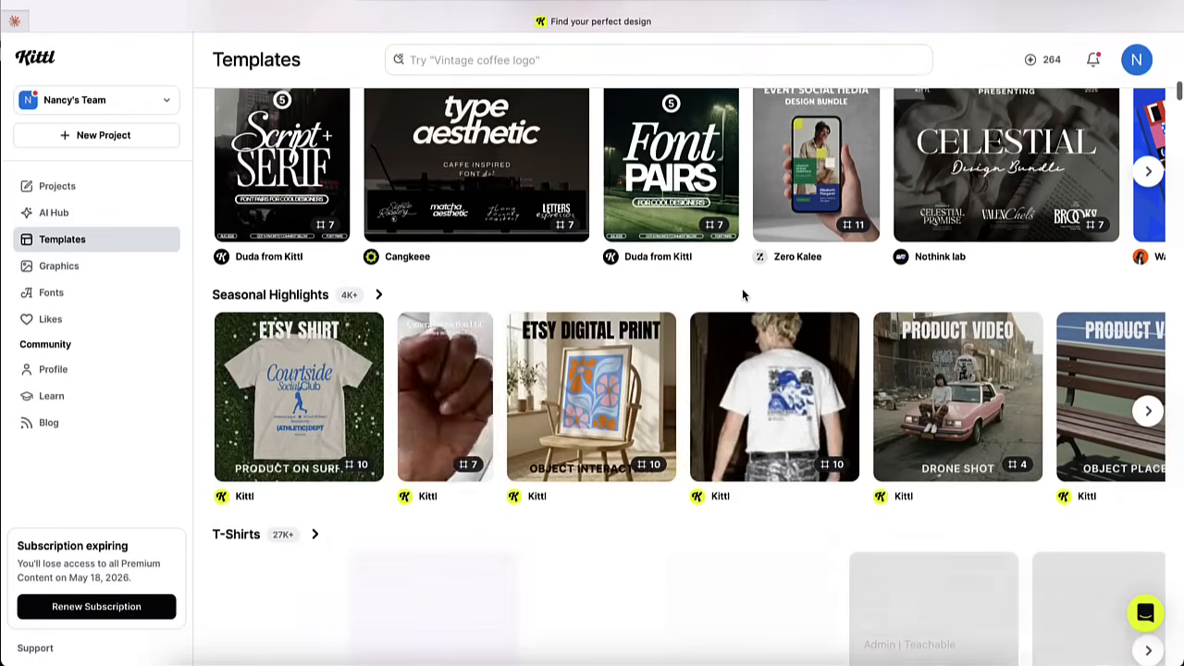
{"action": "scroll", "coordinate": [743, 295], "scroll_direction": "down", "scroll_amount": 4}
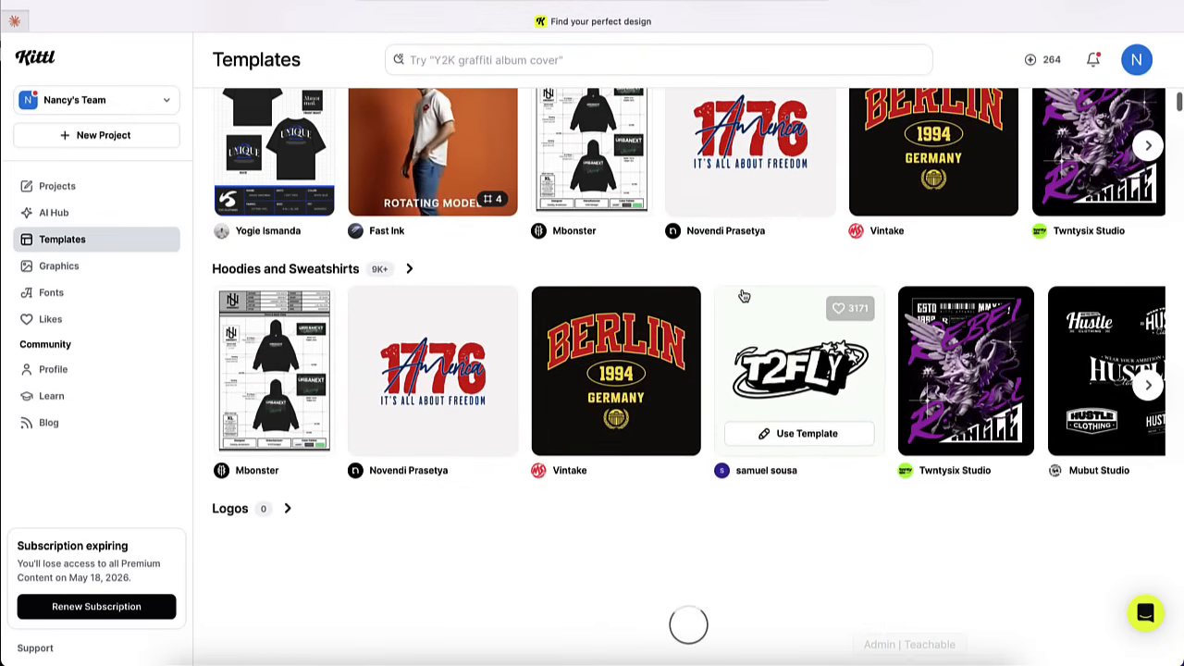
{"action": "scroll", "coordinate": [743, 295], "scroll_direction": "down", "scroll_amount": 3}
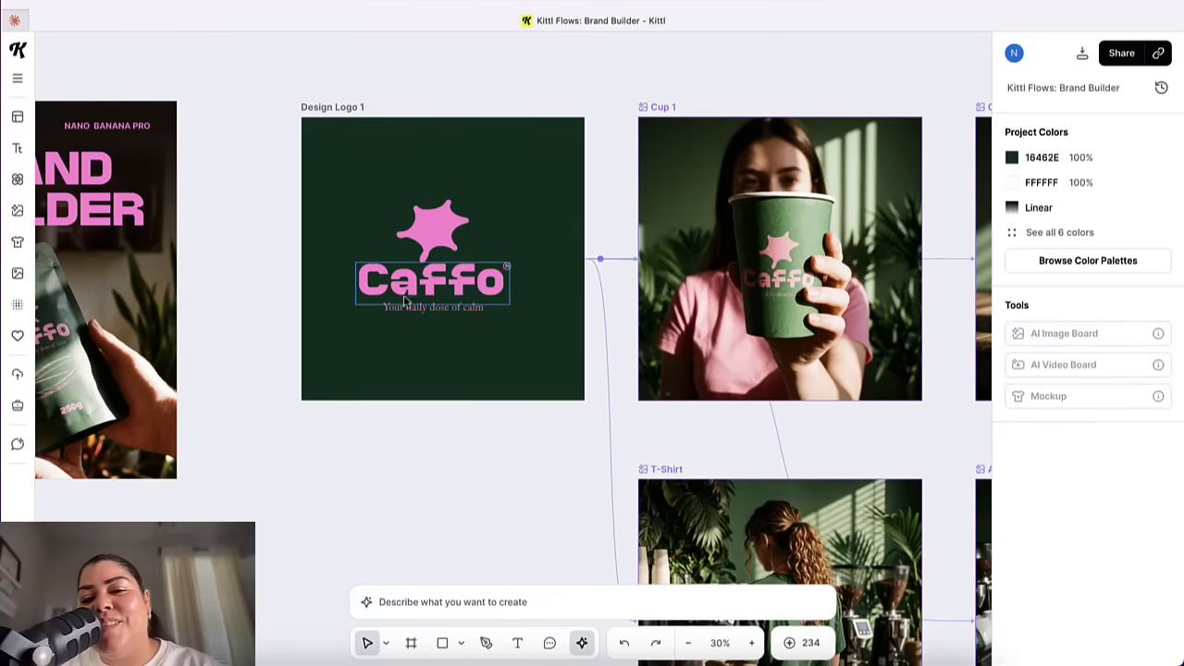
Replace the "Caffo" wordmark on the Design Logo 1 board with "Cafecito"
{"action": "double_click", "coordinate": [432, 285]}
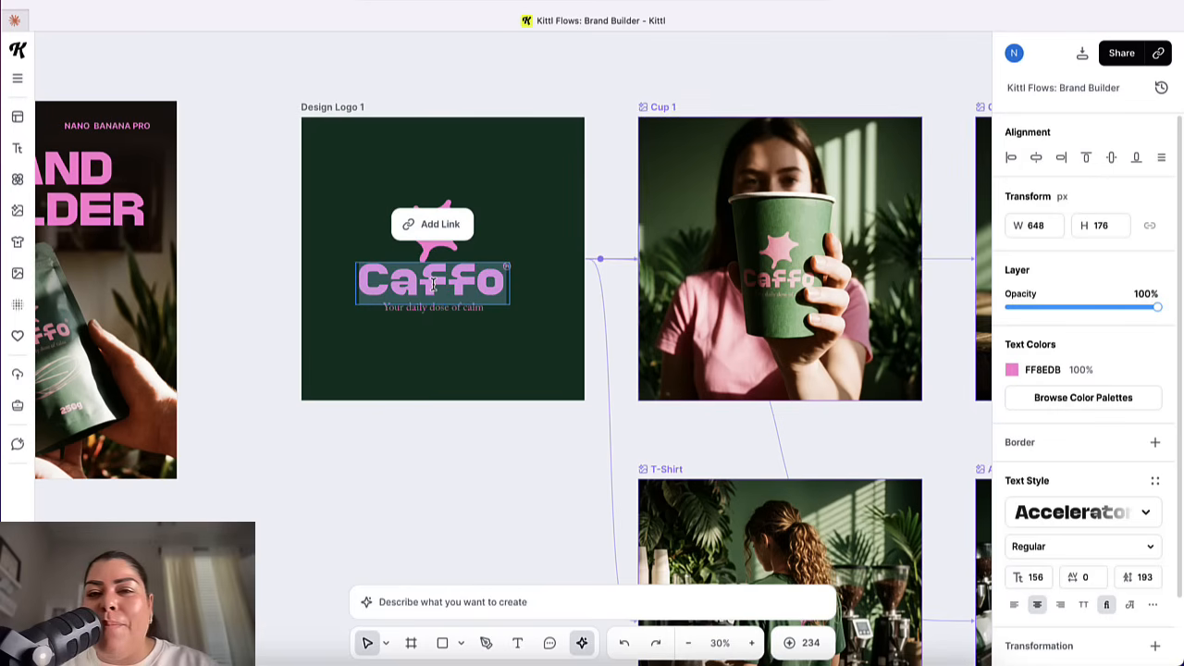
{"action": "type", "text": "caf"}
{"action": "key", "text": "BackSpace"}
{"action": "key", "text": "BackSpace"}
{"action": "key", "text": "BackSpace"}
{"action": "type", "text": "Cafecito"}
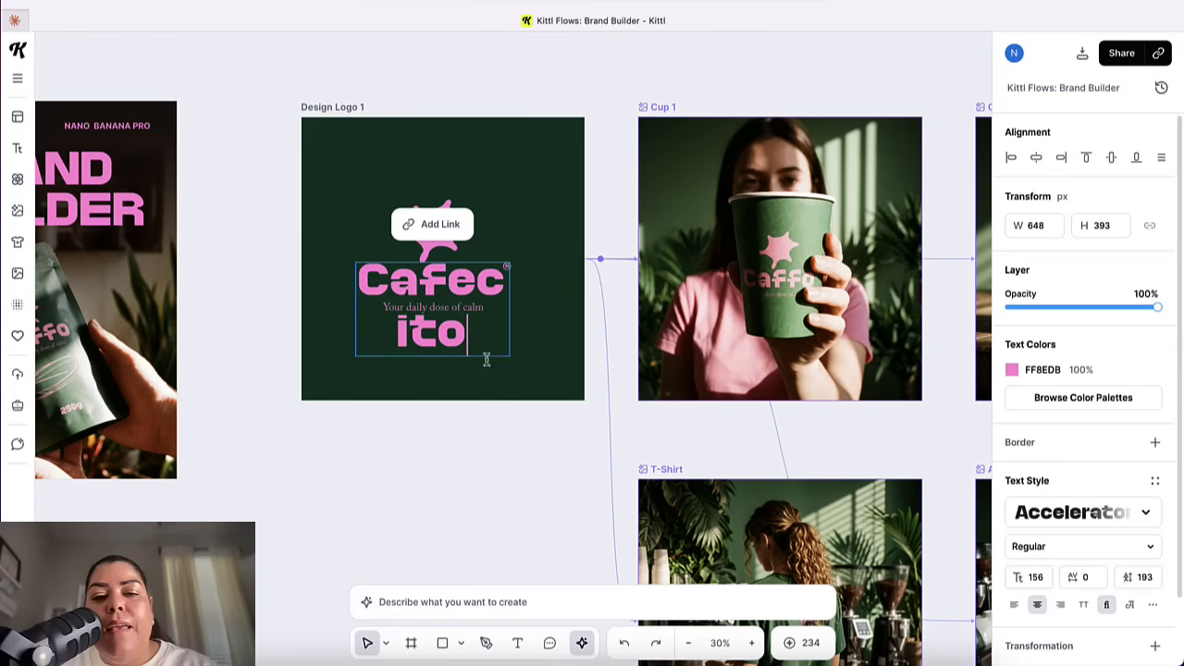
{"action": "key", "text": "Escape"}
Scale the Cafecito text down to font size 98 so it fits on one line, and colour it white (FFFFFF)
{"action": "mouse_move", "coordinate": [508, 312]}
{"action": "left_mouse_down"}
{"action": "mouse_move", "coordinate": [608, 302]}
{"action": "mouse_move", "coordinate": [467, 283]}
{"action": "left_mouse_up"}
{"action": "left_click", "coordinate": [527, 312]}
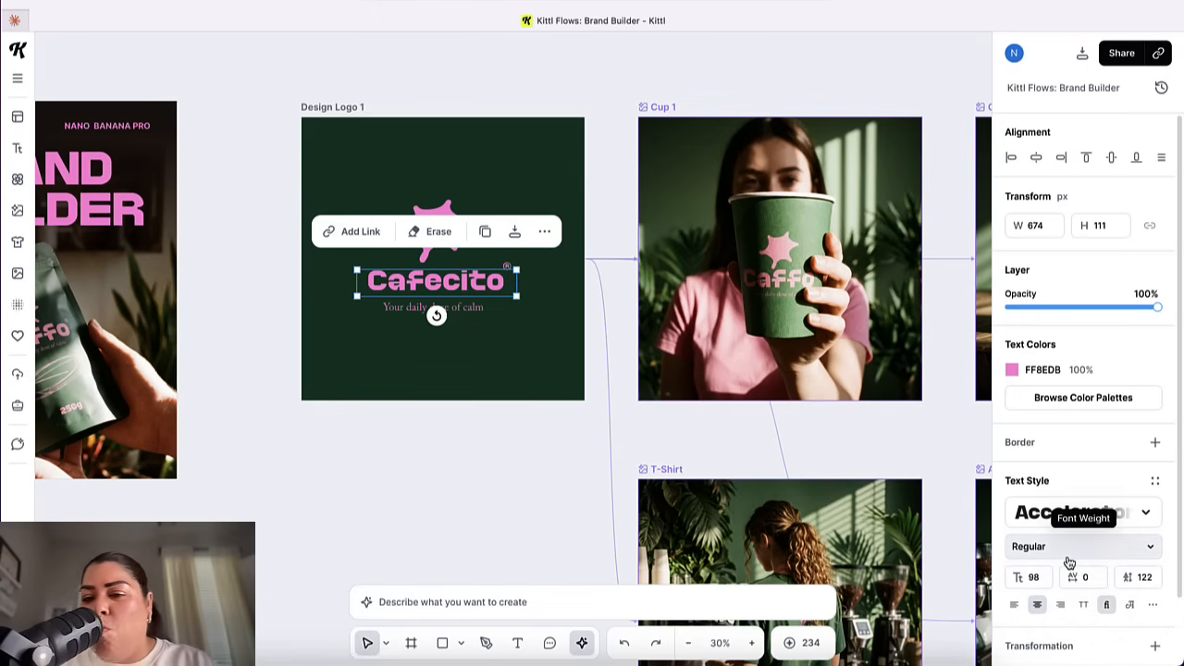
{"action": "left_click", "coordinate": [1012, 373]}
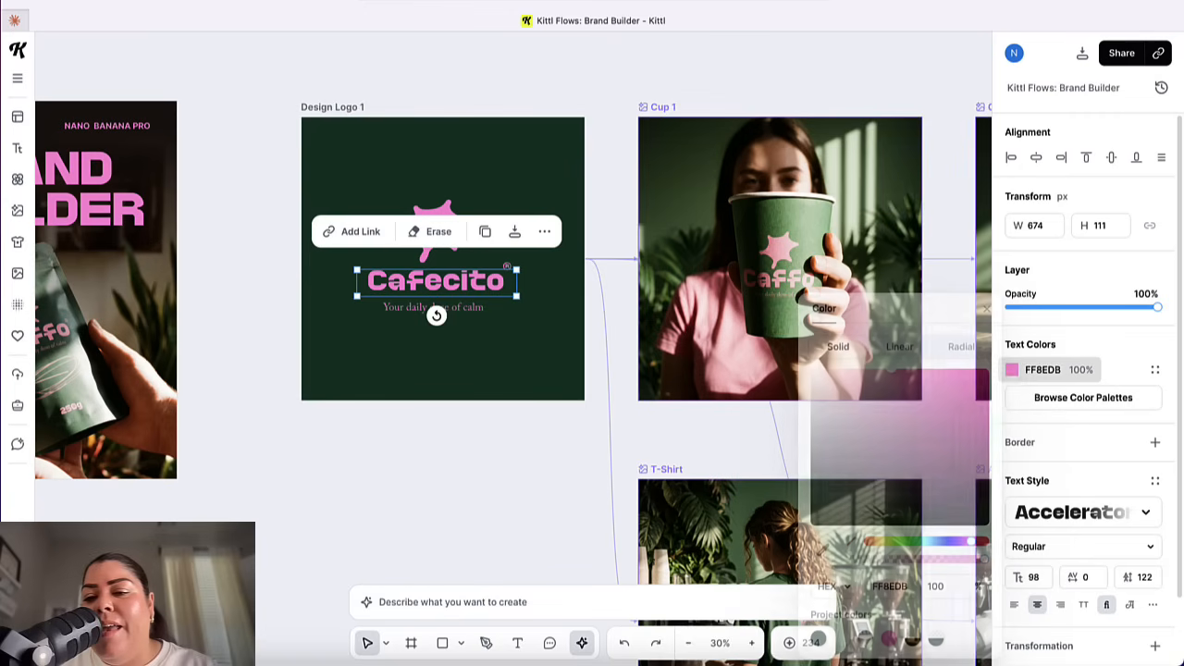
{"action": "left_click_drag", "start_coordinate": [872, 400], "coordinate": [801, 371]}
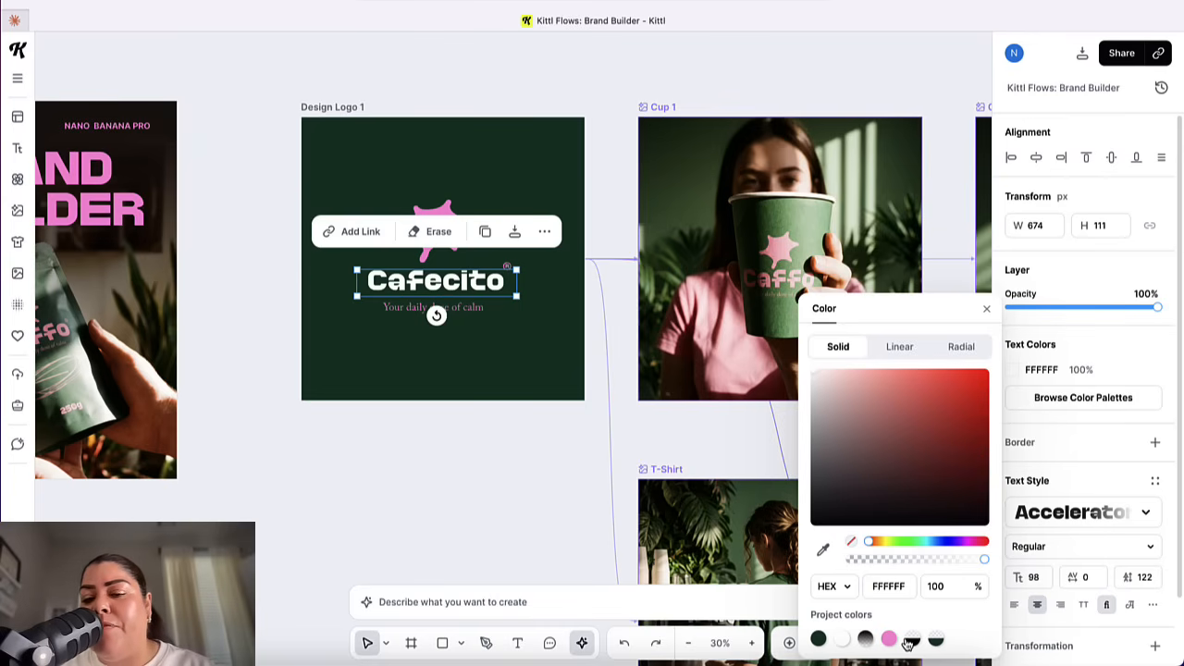
Preview alternative typefaces on the Cafecito text and check which font weights Accelerator offers
{"action": "scroll", "coordinate": [1039, 389], "scroll_direction": "down", "scroll_amount": 2}
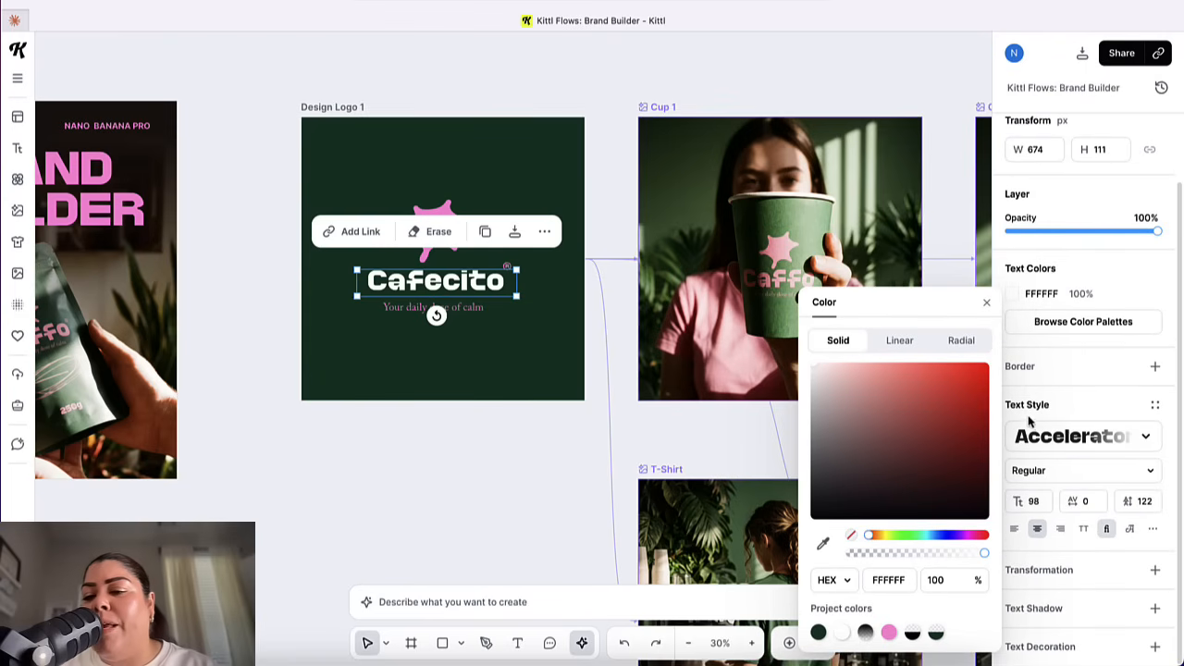
{"action": "left_click", "coordinate": [1148, 439]}
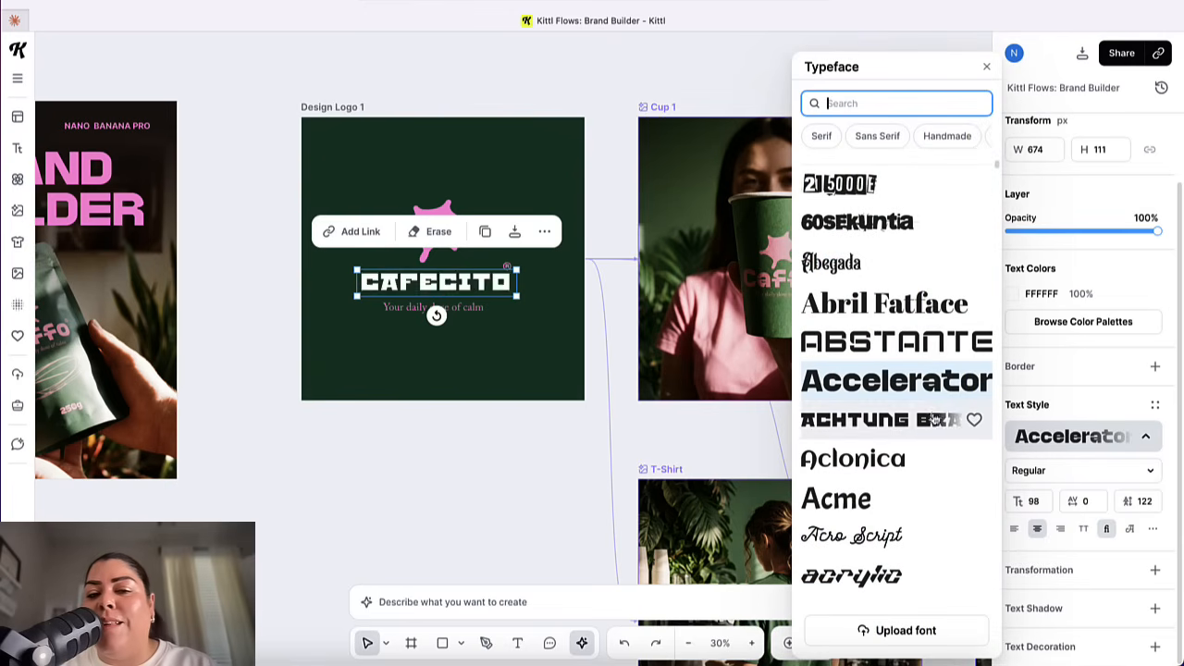
{"action": "scroll", "coordinate": [919, 490], "scroll_direction": "down", "scroll_amount": 7}
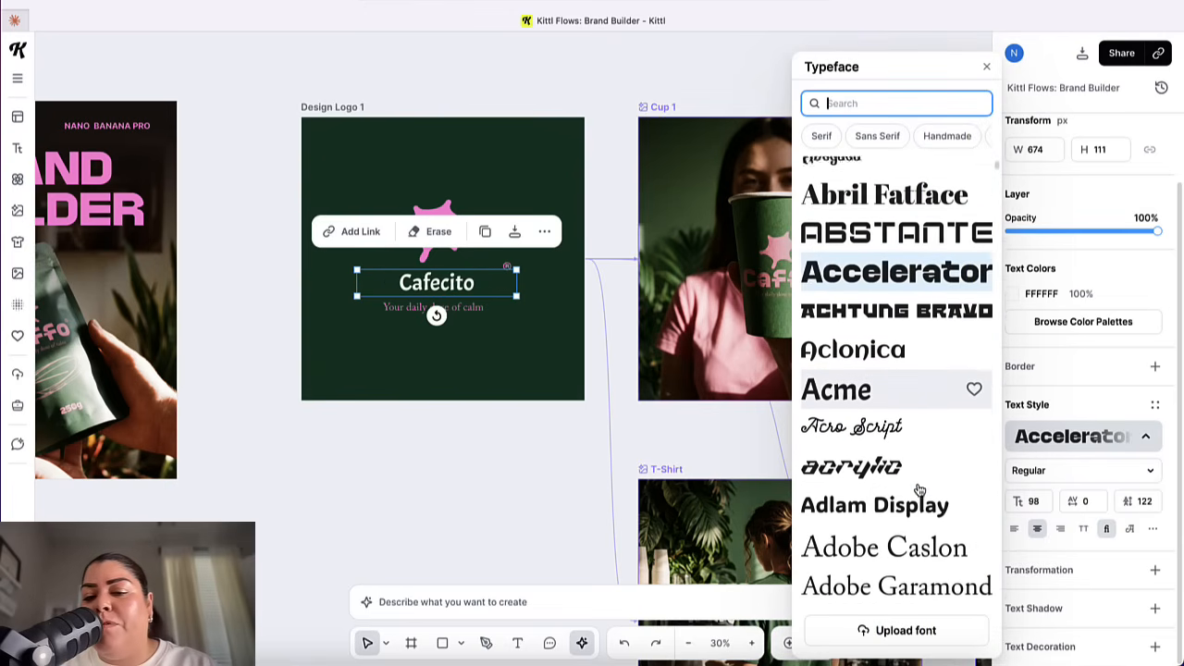
{"action": "scroll", "coordinate": [919, 490], "scroll_direction": "up", "scroll_amount": 8}
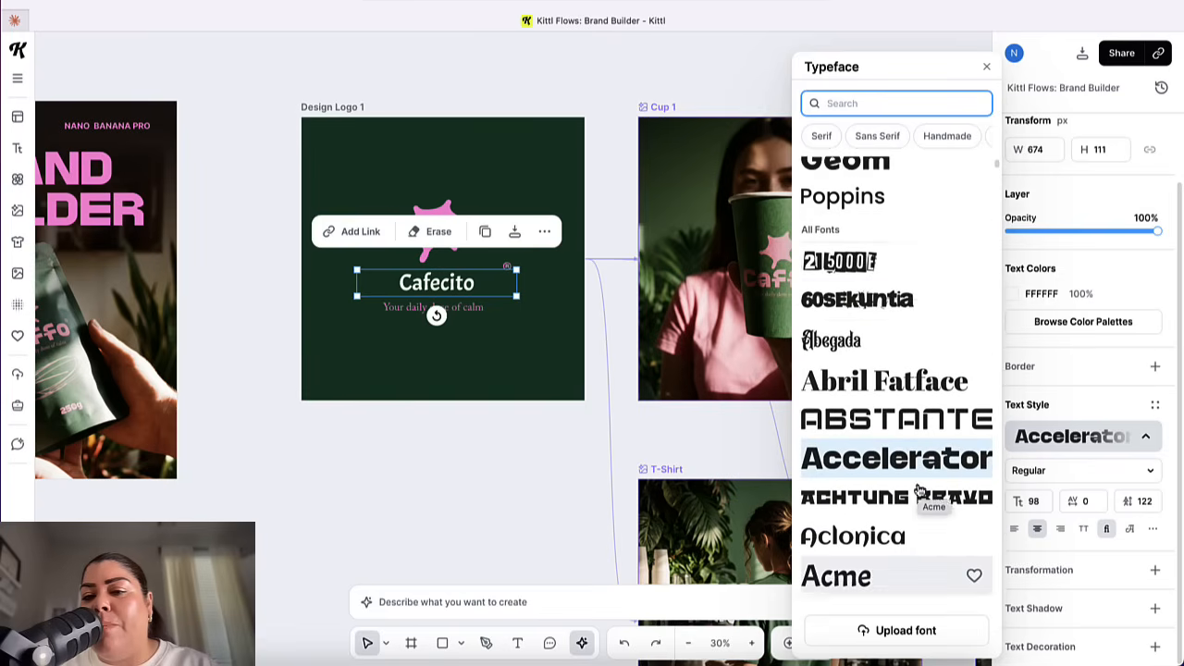
{"action": "scroll", "coordinate": [925, 305], "scroll_direction": "up", "scroll_amount": 1}
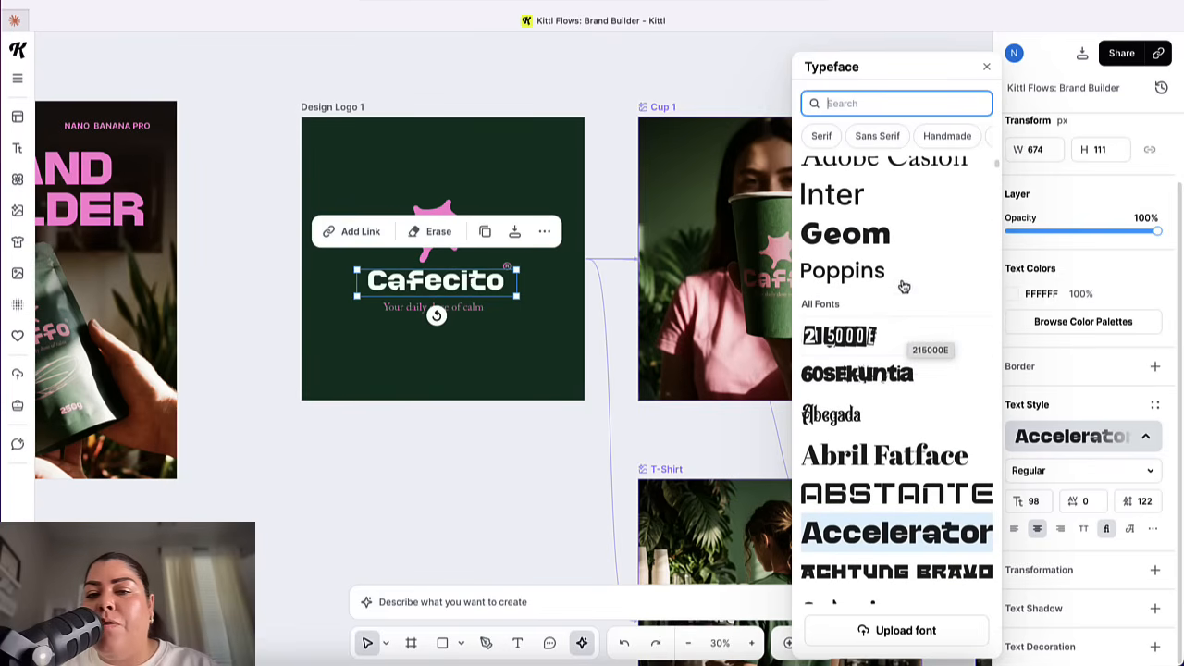
{"action": "scroll", "coordinate": [898, 241], "scroll_direction": "up", "scroll_amount": 3}
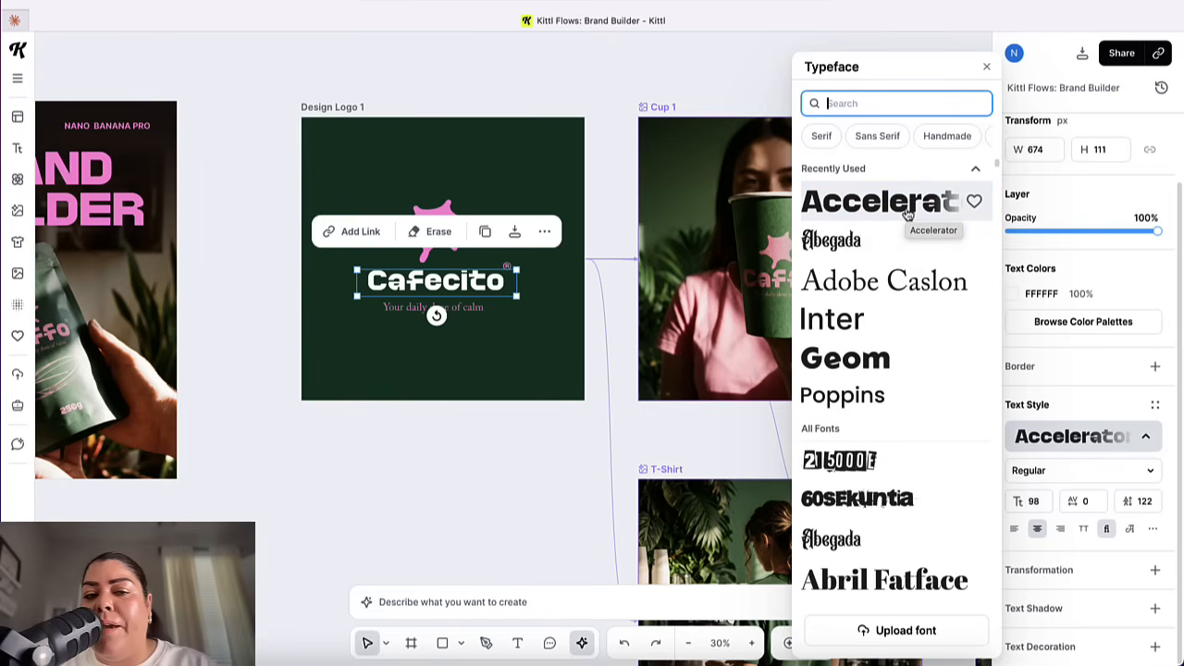
{"action": "left_click", "coordinate": [578, 473]}
{"action": "left_click", "coordinate": [434, 280]}
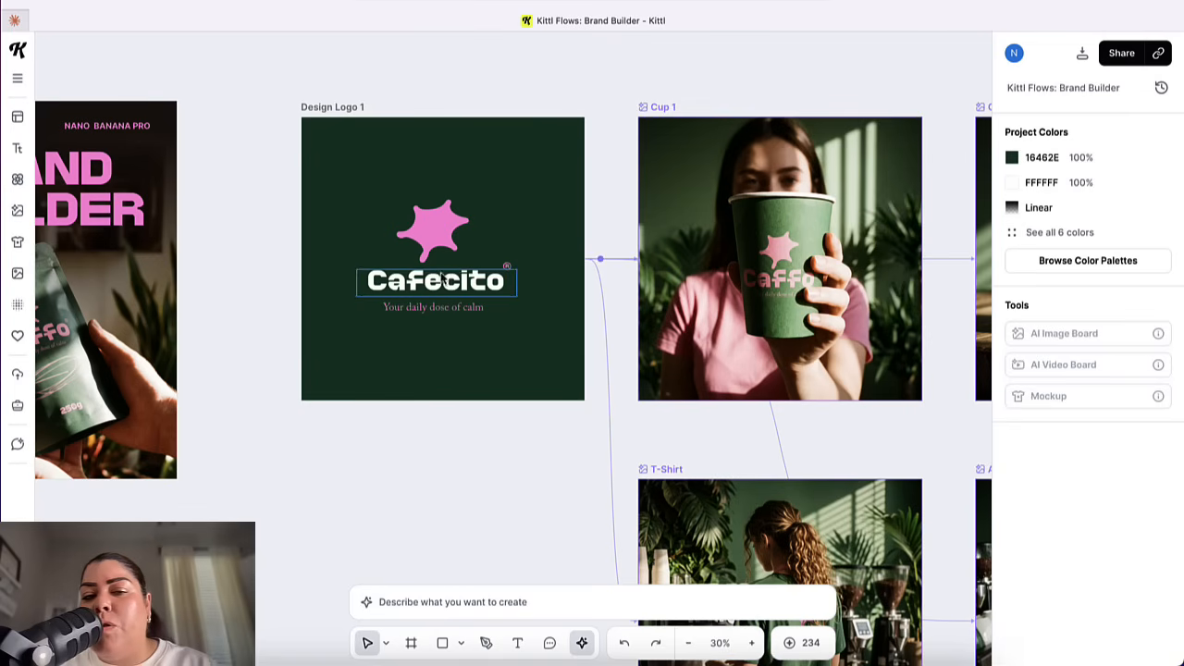
{"action": "scroll", "coordinate": [1064, 497], "scroll_direction": "down", "scroll_amount": 1}
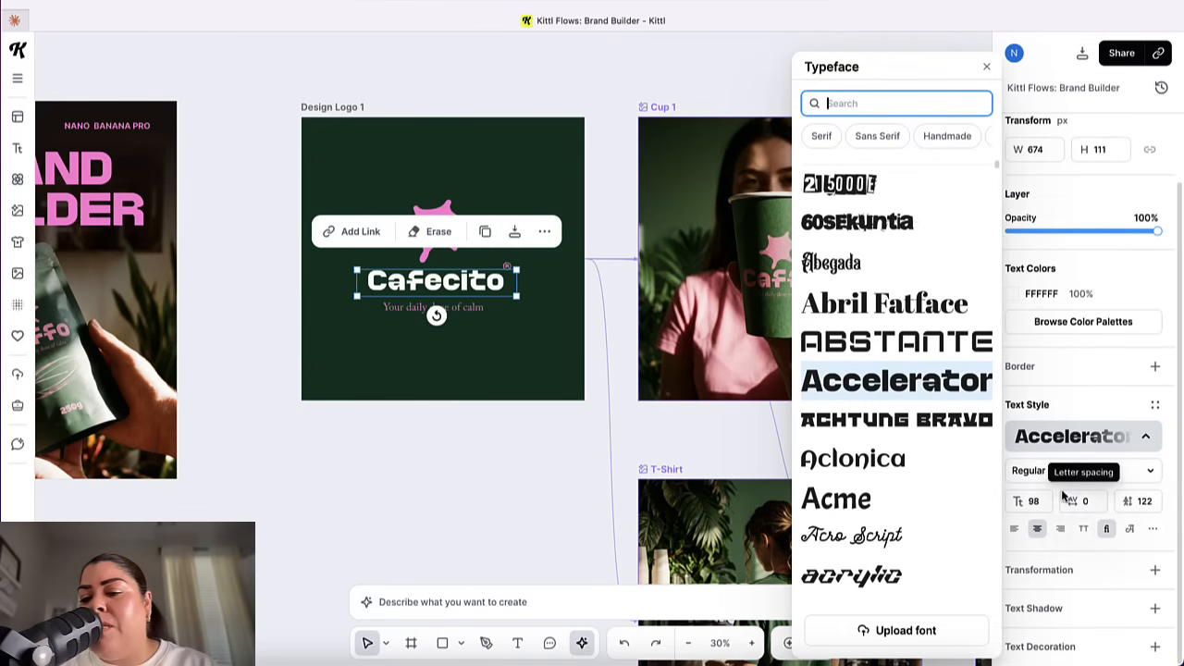
{"action": "left_click", "coordinate": [1062, 474]}
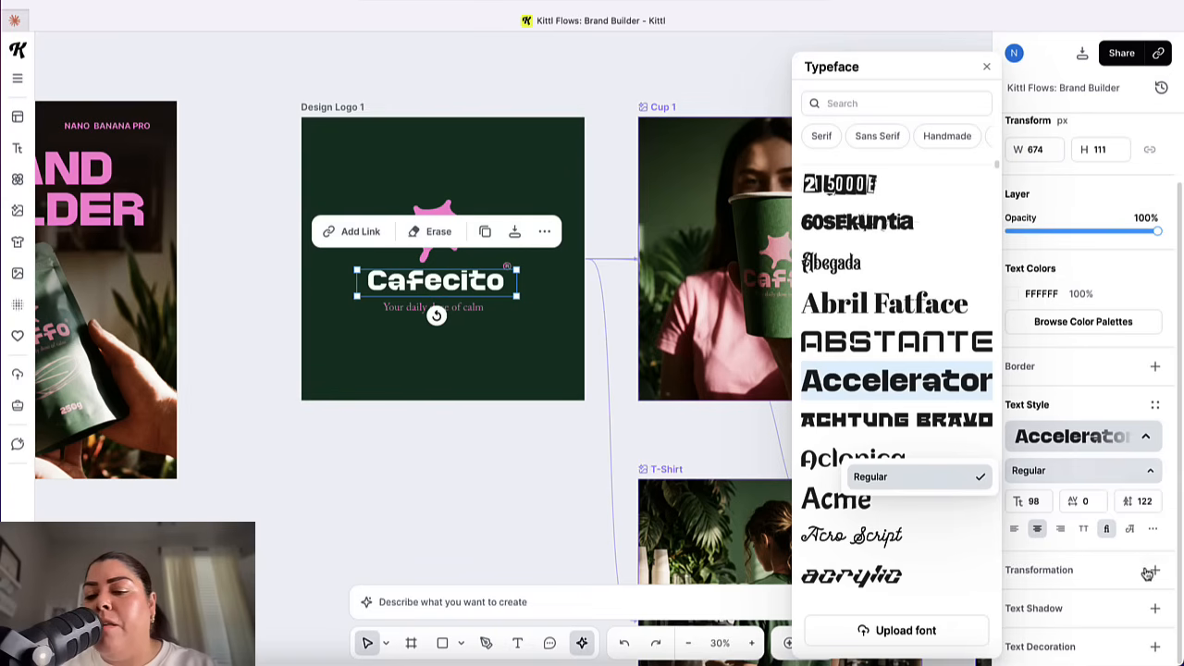
Try the preset transformations on the Cafecito text and bend it into a gentle upward arch with the Custom one
{"action": "left_click", "coordinate": [1074, 570]}
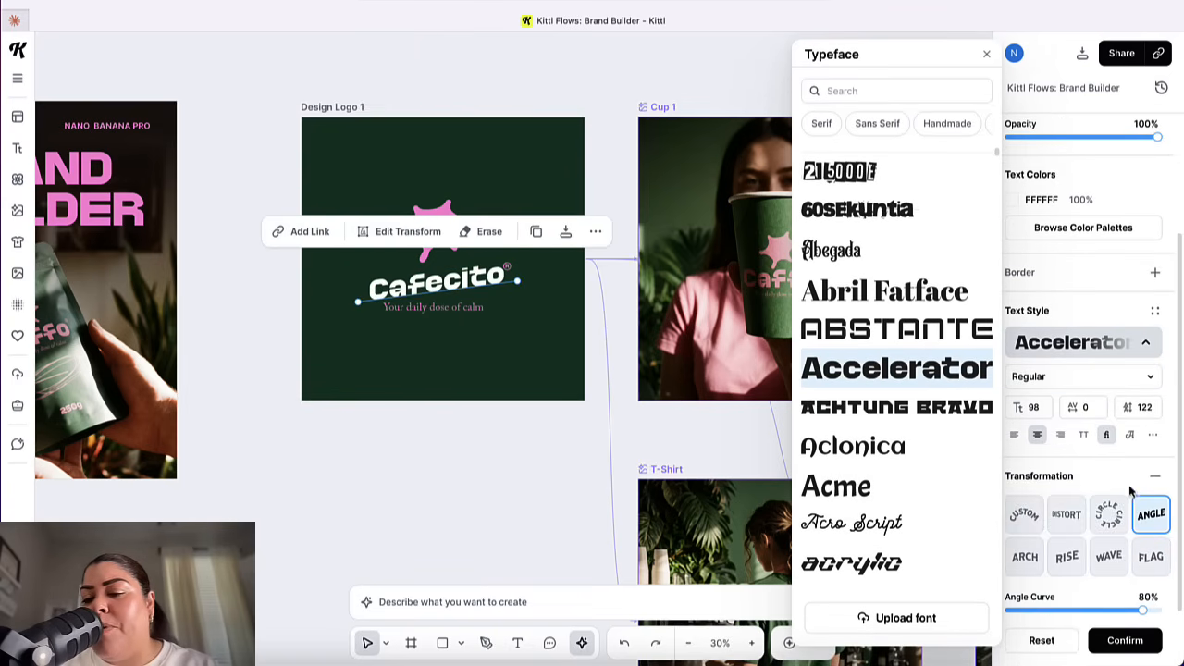
{"action": "left_click", "coordinate": [986, 54]}
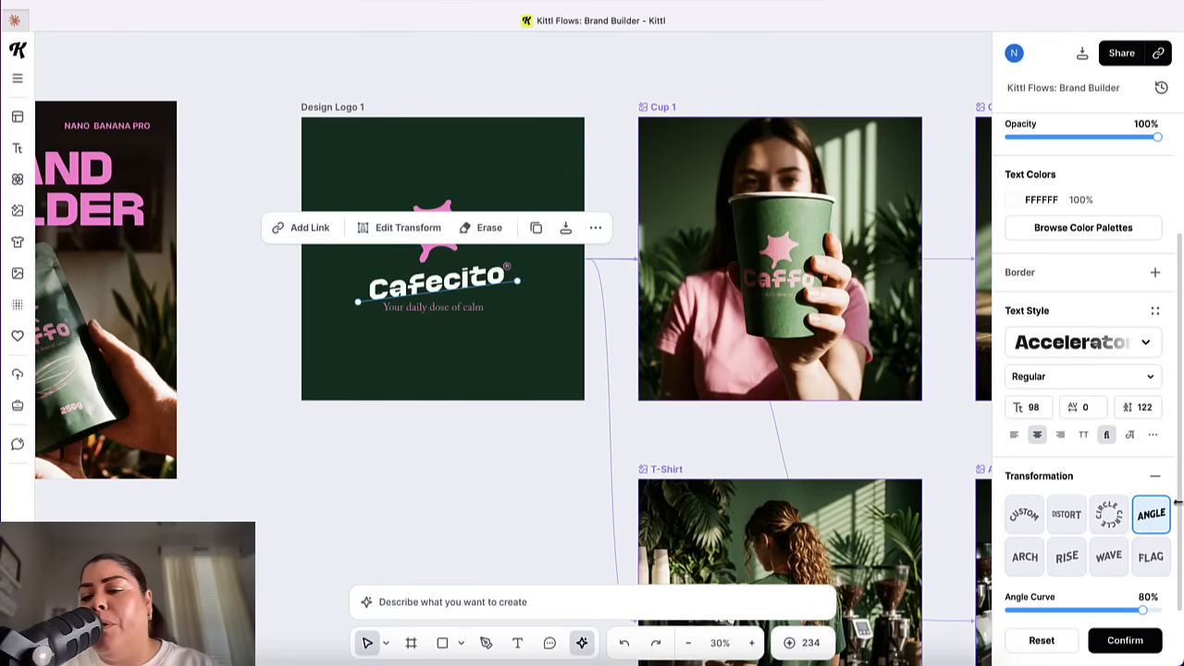
{"action": "left_click", "coordinate": [1156, 557]}
{"action": "left_click", "coordinate": [1109, 556]}
{"action": "left_click", "coordinate": [1067, 557]}
{"action": "left_click", "coordinate": [1025, 556]}
{"action": "left_click", "coordinate": [1060, 527]}
{"action": "left_click", "coordinate": [1018, 515]}
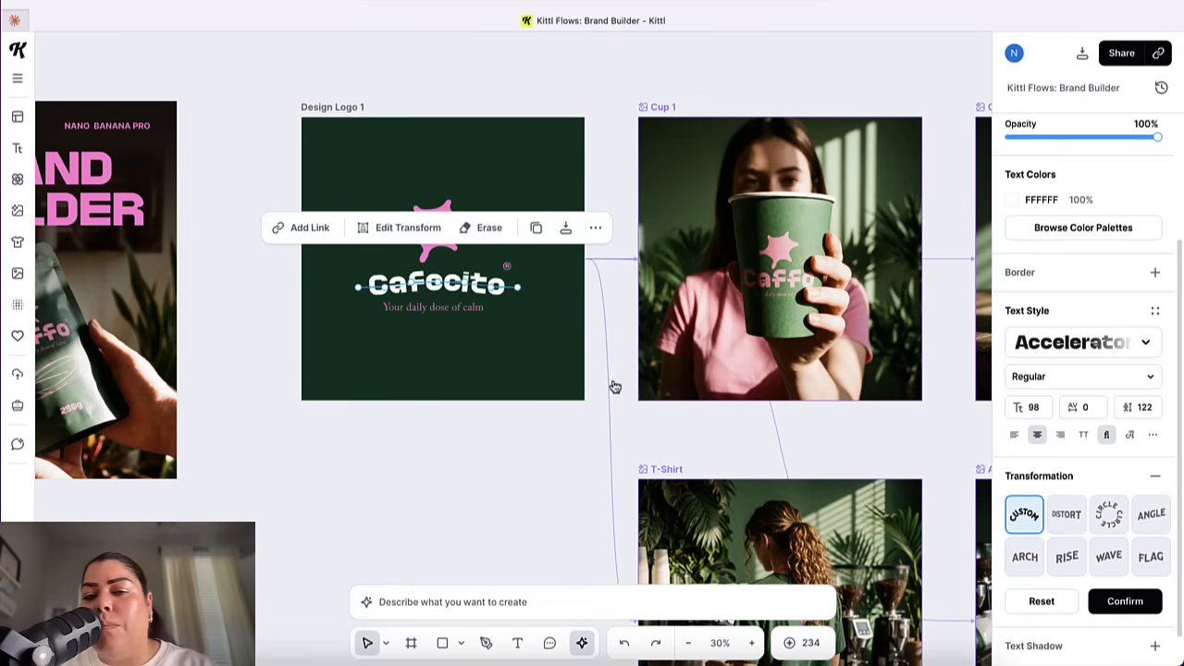
{"action": "left_click_drag", "start_coordinate": [492, 294], "coordinate": [456, 274]}
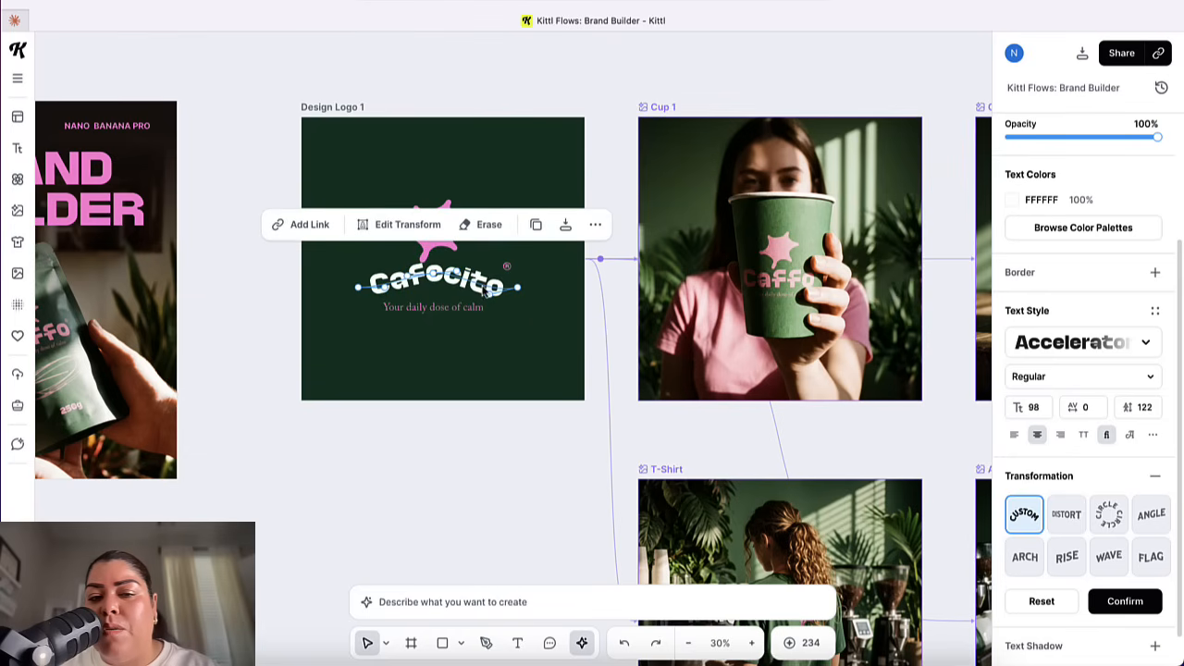
{"action": "left_click", "coordinate": [543, 321]}
Add a text shadow to the arched Cafecito wordmark, comparing the shadow styles and settling on Block Shadow
{"action": "left_click", "coordinate": [467, 284]}
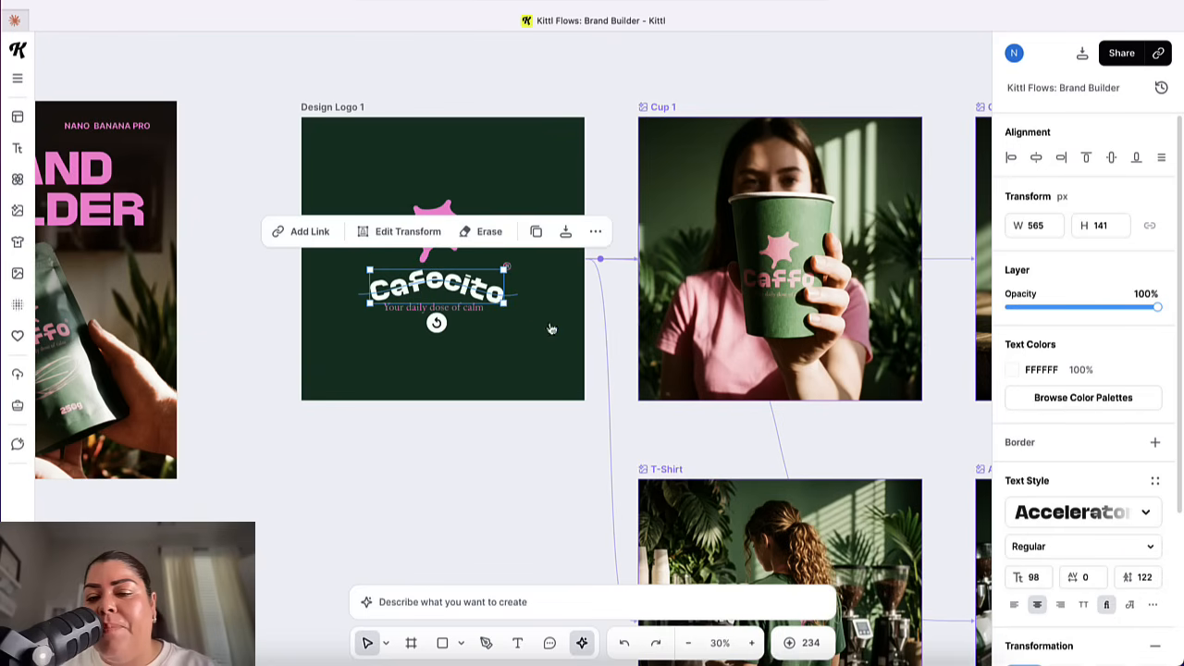
{"action": "scroll", "coordinate": [1037, 487], "scroll_direction": "down", "scroll_amount": 3}
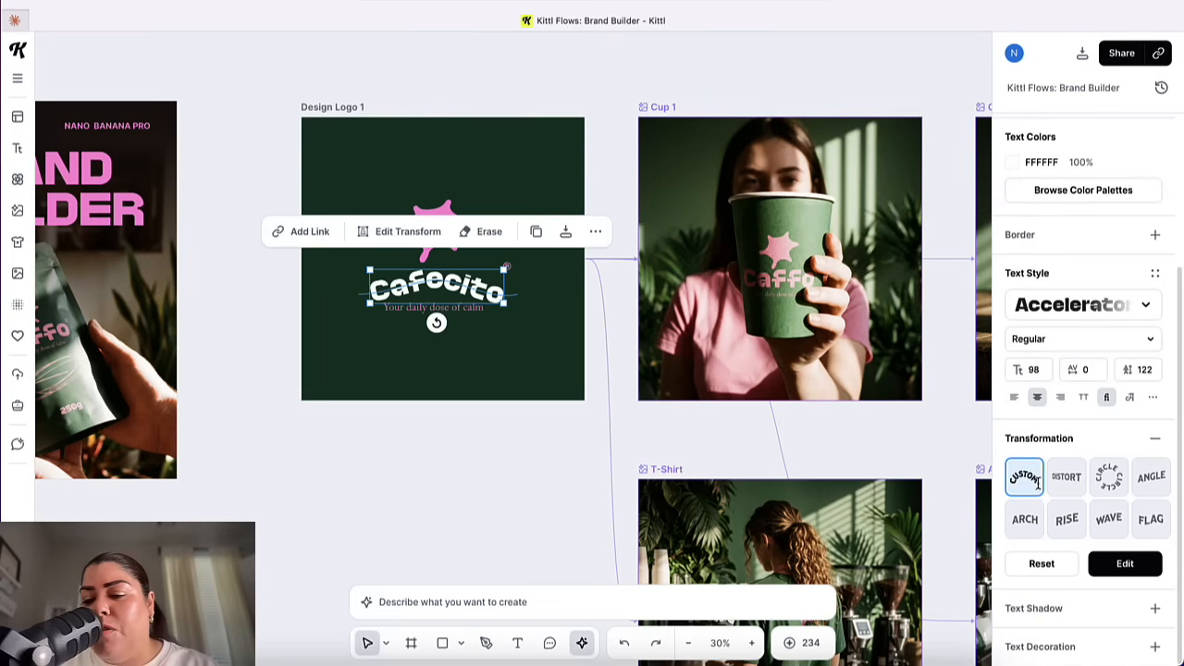
{"action": "left_click", "coordinate": [1154, 610]}
{"action": "scroll", "coordinate": [1153, 616], "scroll_direction": "down", "scroll_amount": 2}
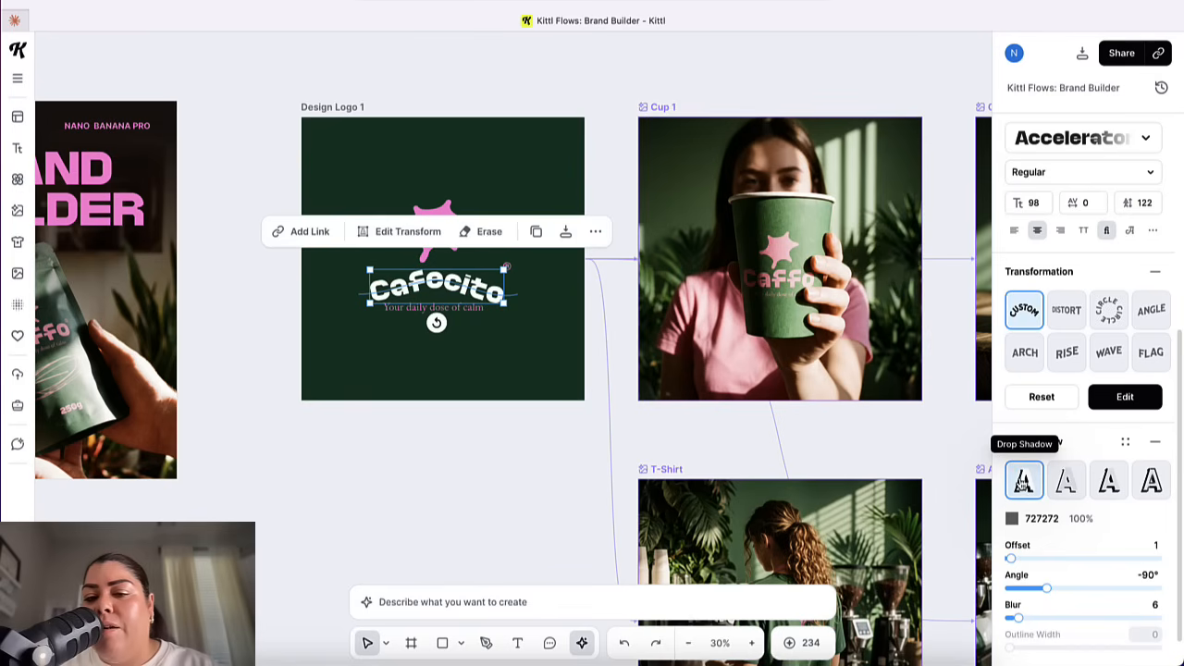
{"action": "left_click", "coordinate": [1066, 481]}
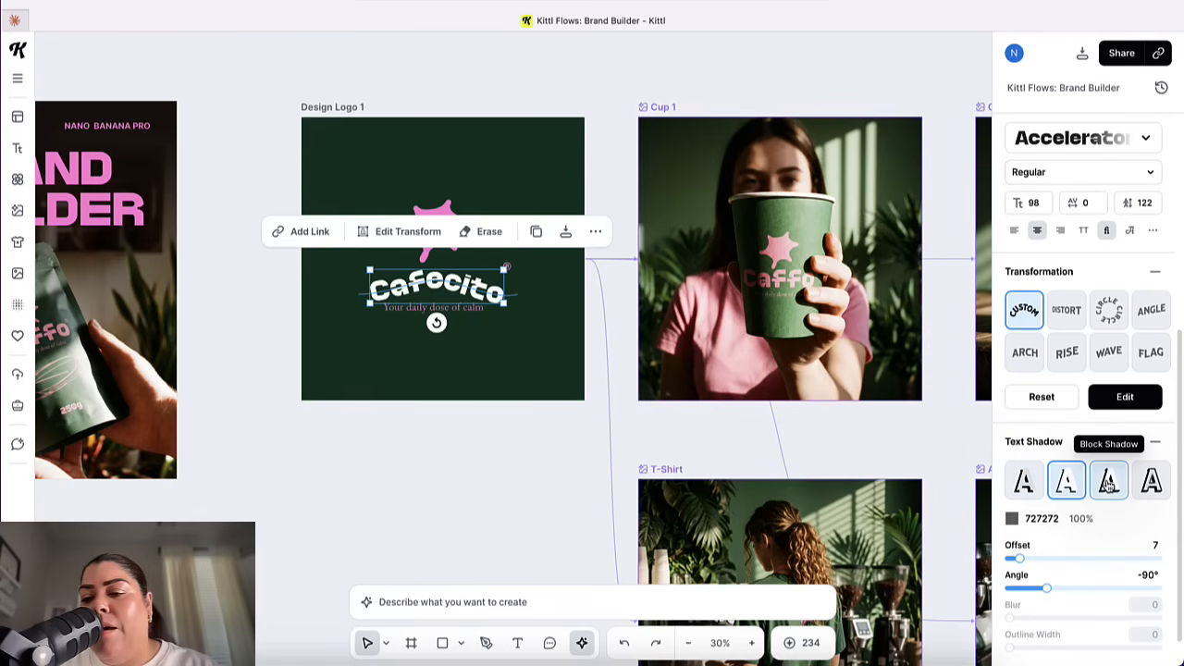
{"action": "left_click", "coordinate": [1109, 482]}
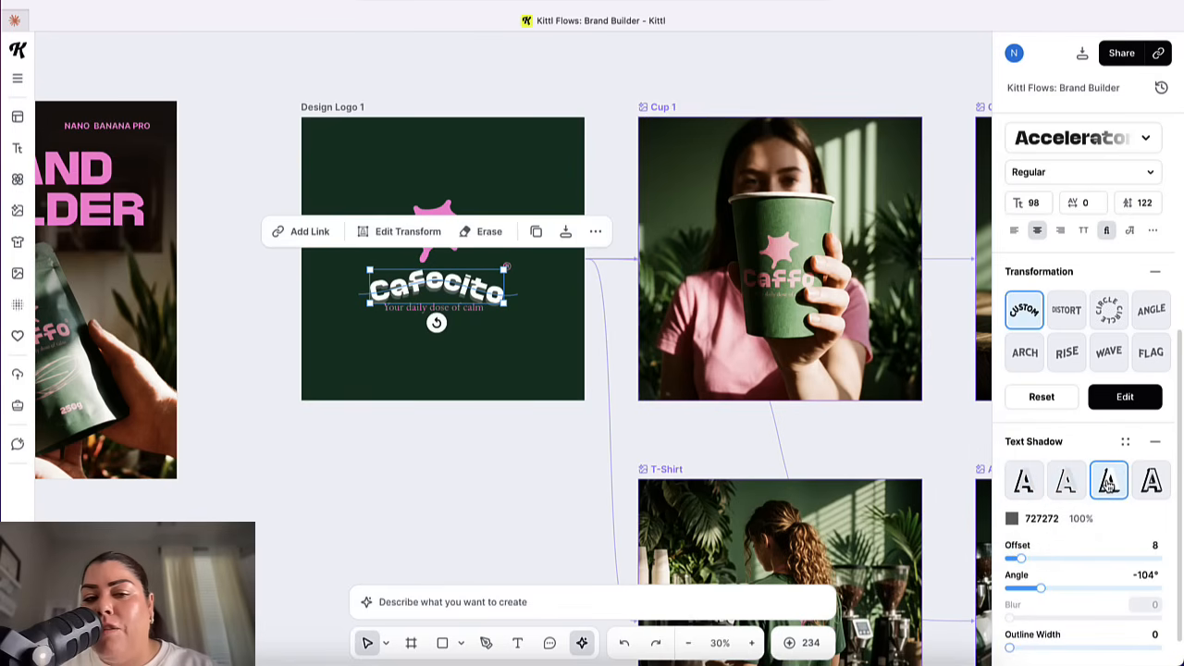
{"action": "left_click", "coordinate": [1154, 482]}
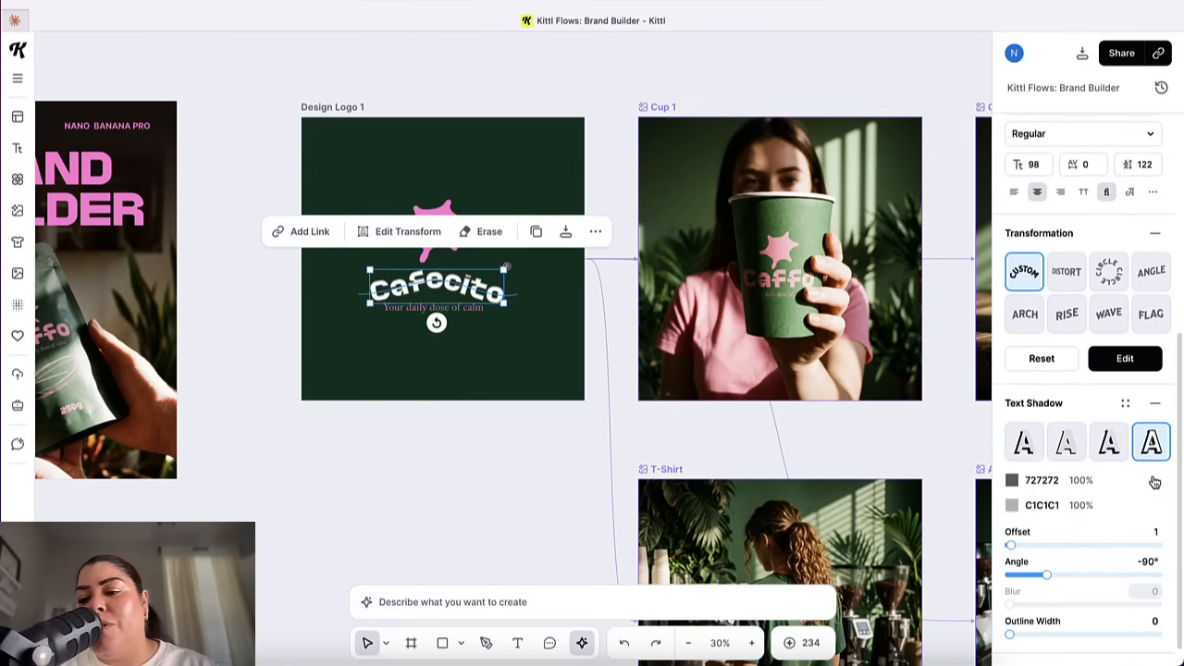
{"action": "left_click", "coordinate": [1112, 446]}
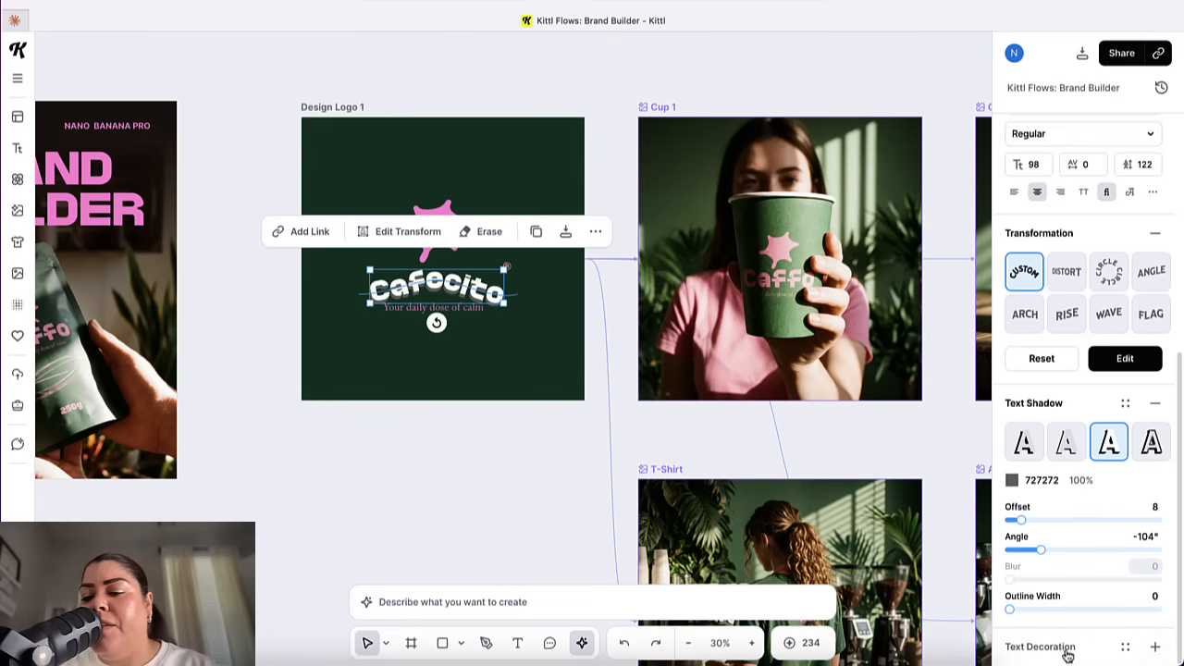
Add a text decoration to the Cafecito wordmark, comparing styles including Oblique Lines and settling on the two-tone cut in ABABAB at 50% distance
{"action": "left_click", "coordinate": [1156, 649]}
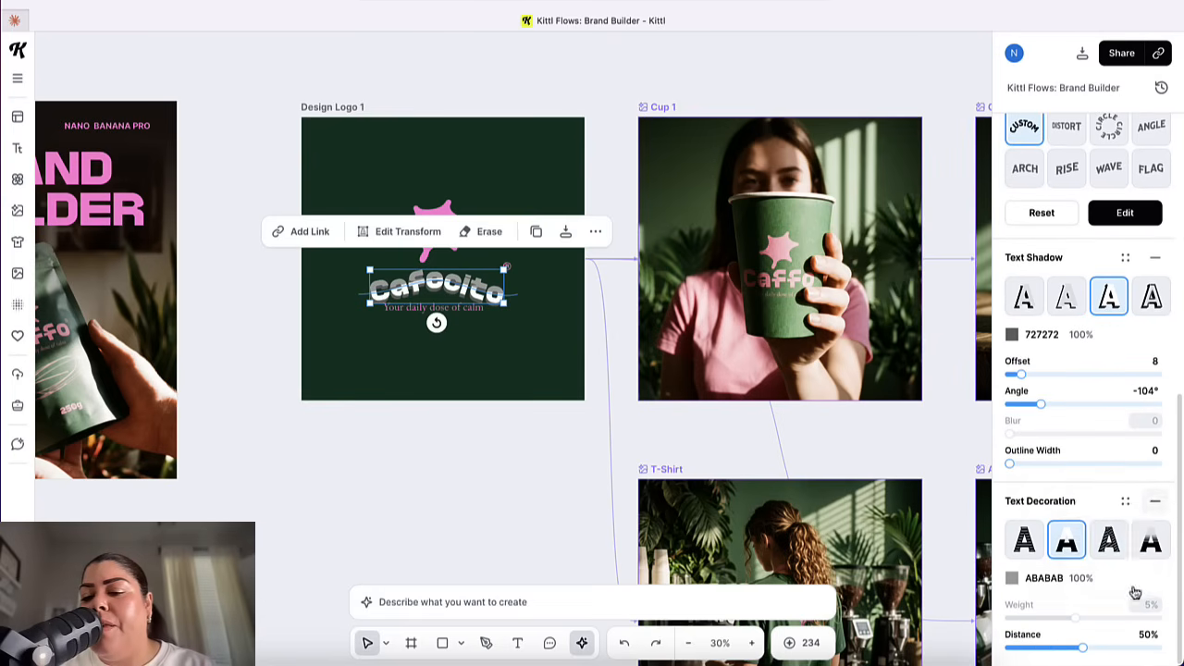
{"action": "left_click", "coordinate": [1021, 539]}
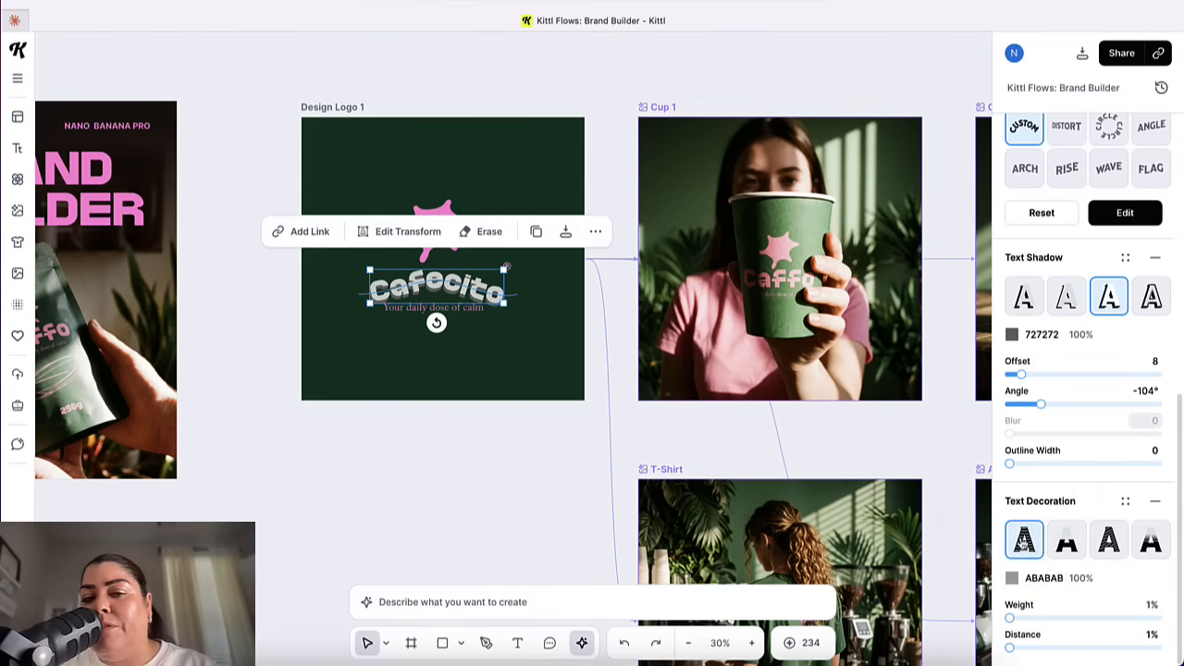
{"action": "left_click", "coordinate": [1069, 546]}
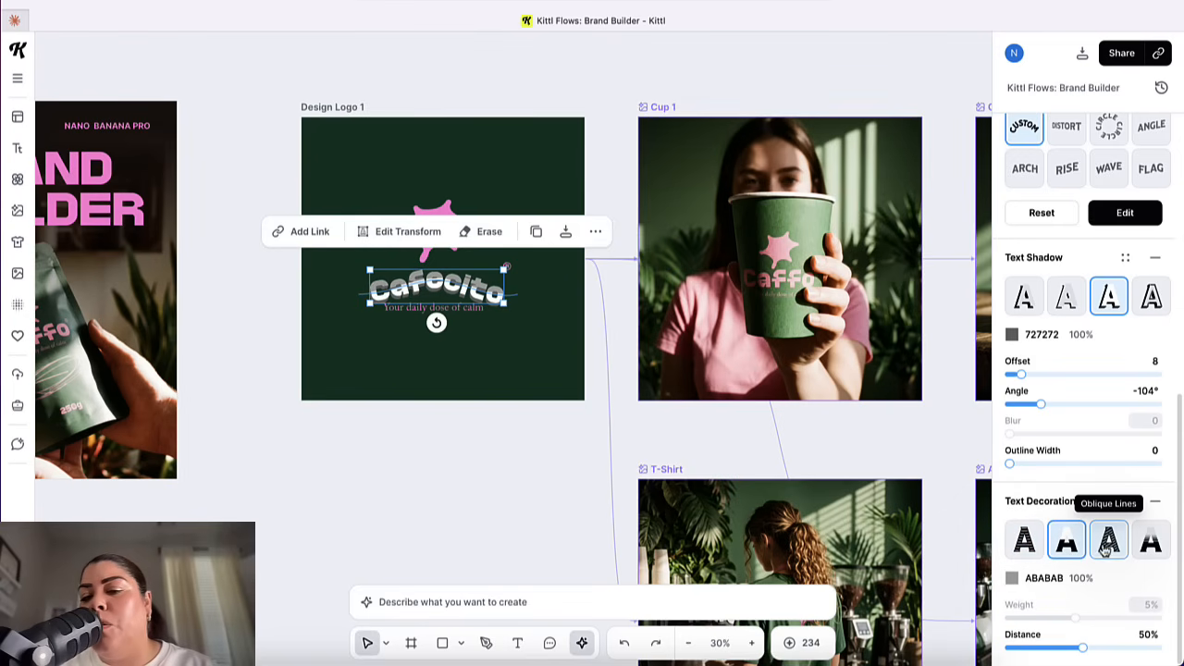
{"action": "left_click", "coordinate": [1106, 546]}
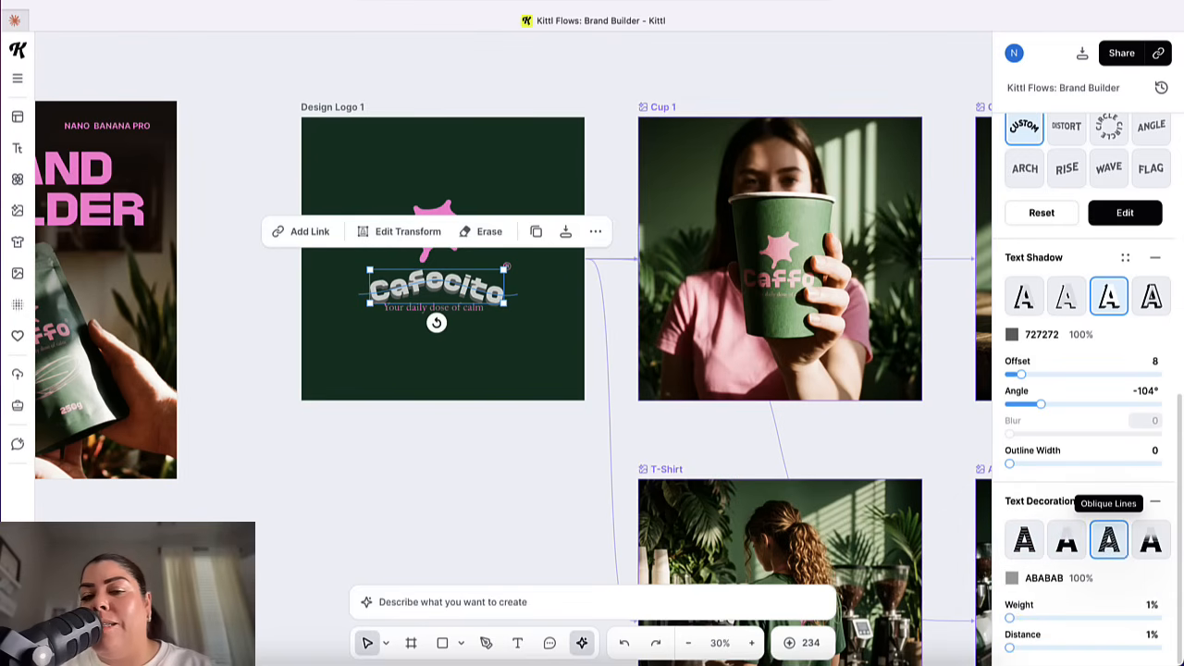
{"action": "left_click", "coordinate": [1154, 547]}
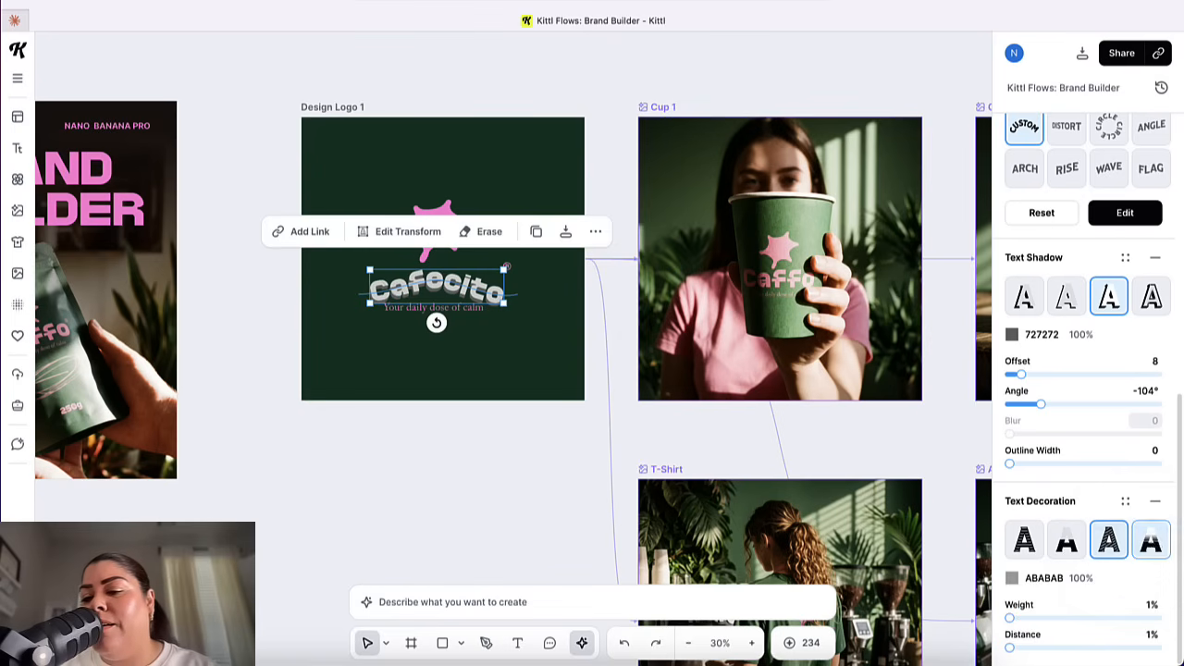
{"action": "left_click", "coordinate": [1070, 546]}
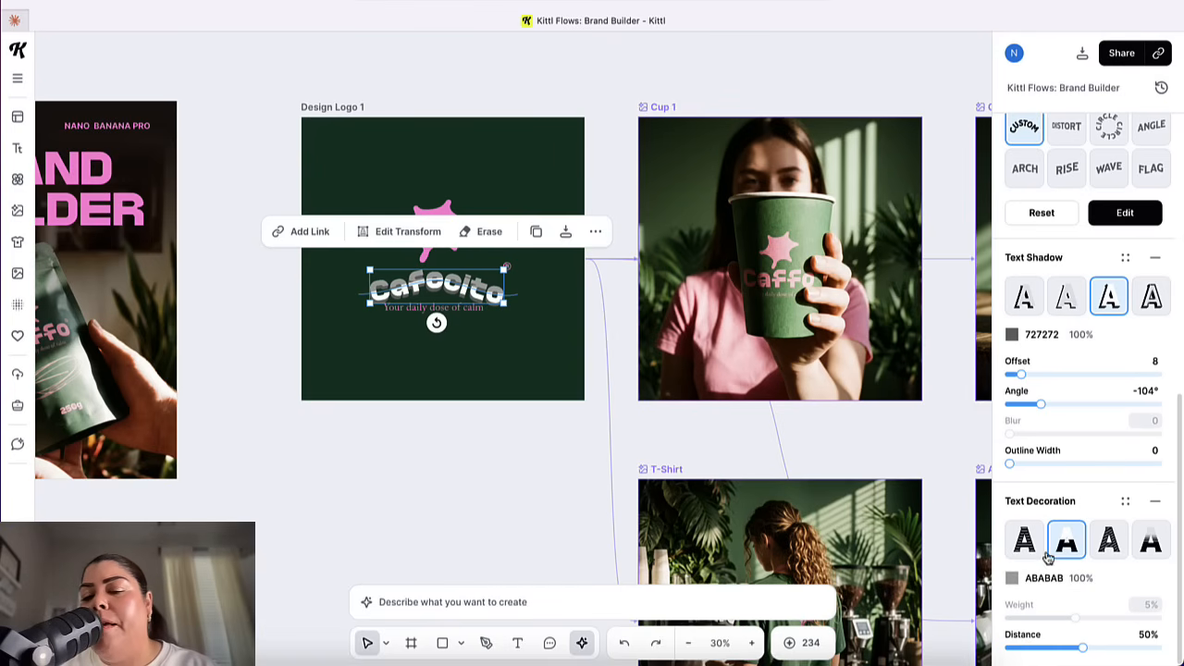
{"action": "left_click", "coordinate": [491, 355]}
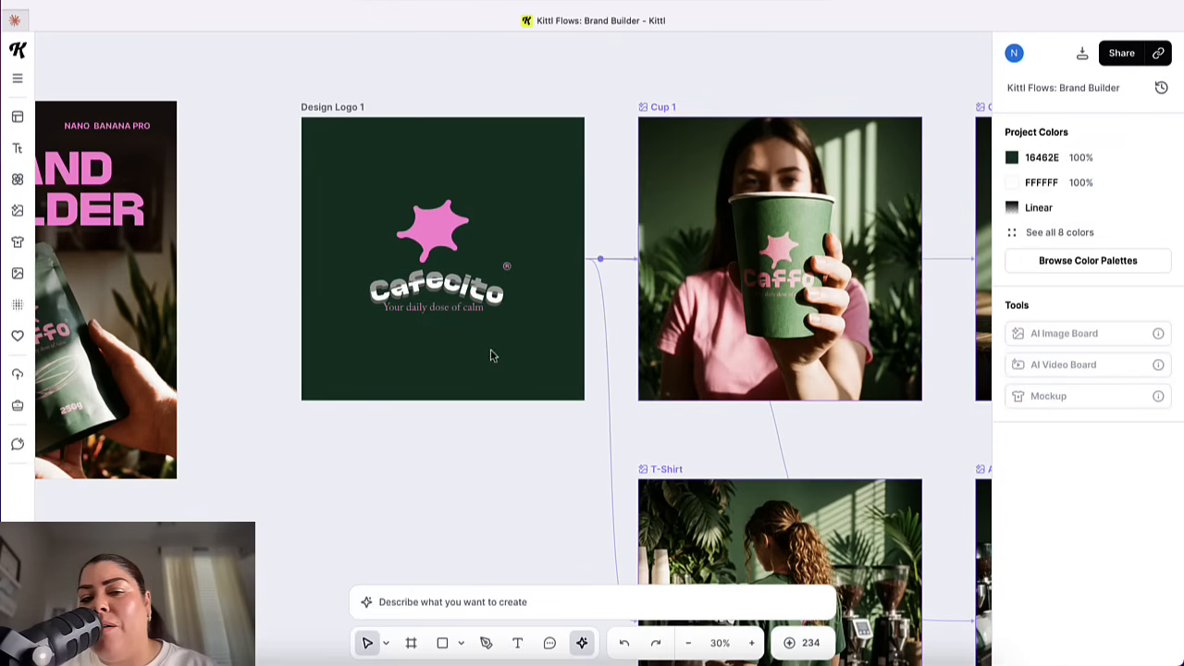
{"action": "left_click", "coordinate": [469, 294]}
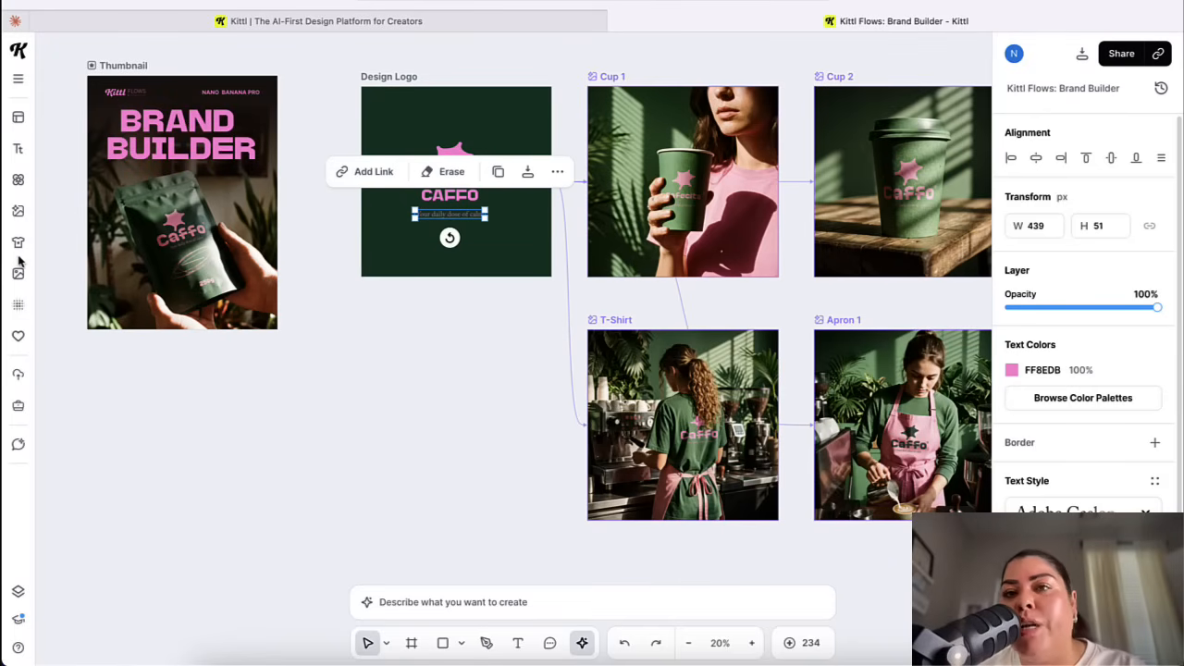
Browse the full Kittl Flows template collection for other brand builder, packaging, apparel and photography flows
{"action": "left_click", "coordinate": [18, 119]}
{"action": "scroll", "coordinate": [121, 344], "scroll_direction": "down", "scroll_amount": 3}
{"action": "scroll", "coordinate": [121, 344], "scroll_direction": "down", "scroll_amount": 3}
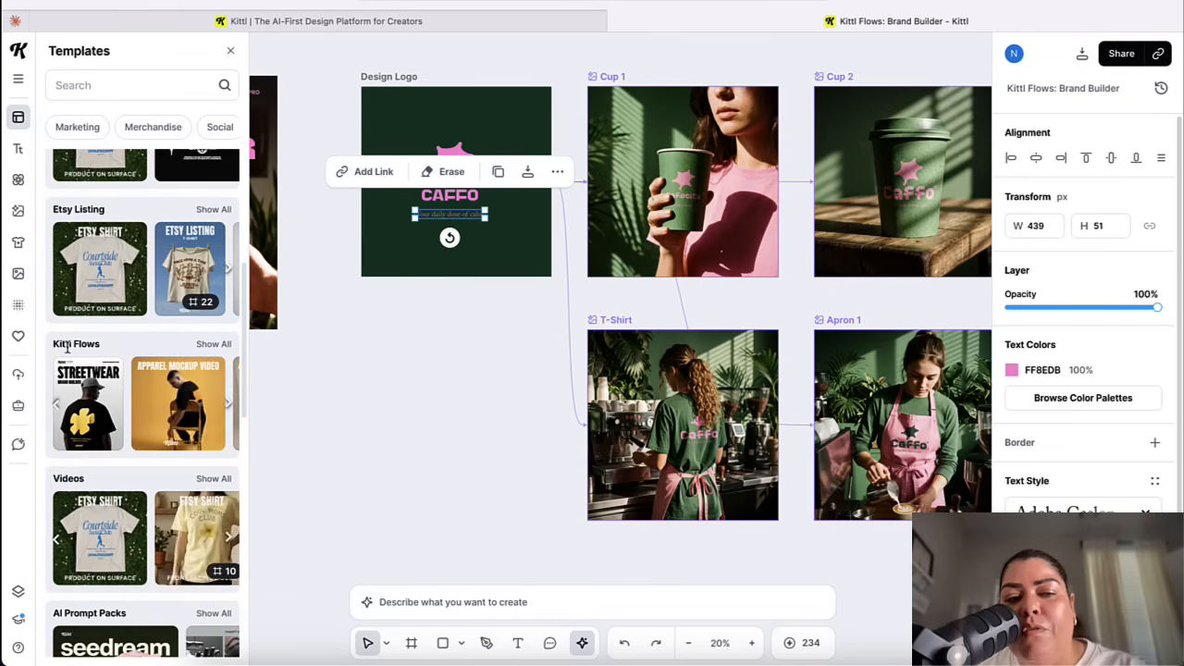
{"action": "left_click", "coordinate": [212, 344]}
{"action": "scroll", "coordinate": [199, 388], "scroll_direction": "down", "scroll_amount": 5}
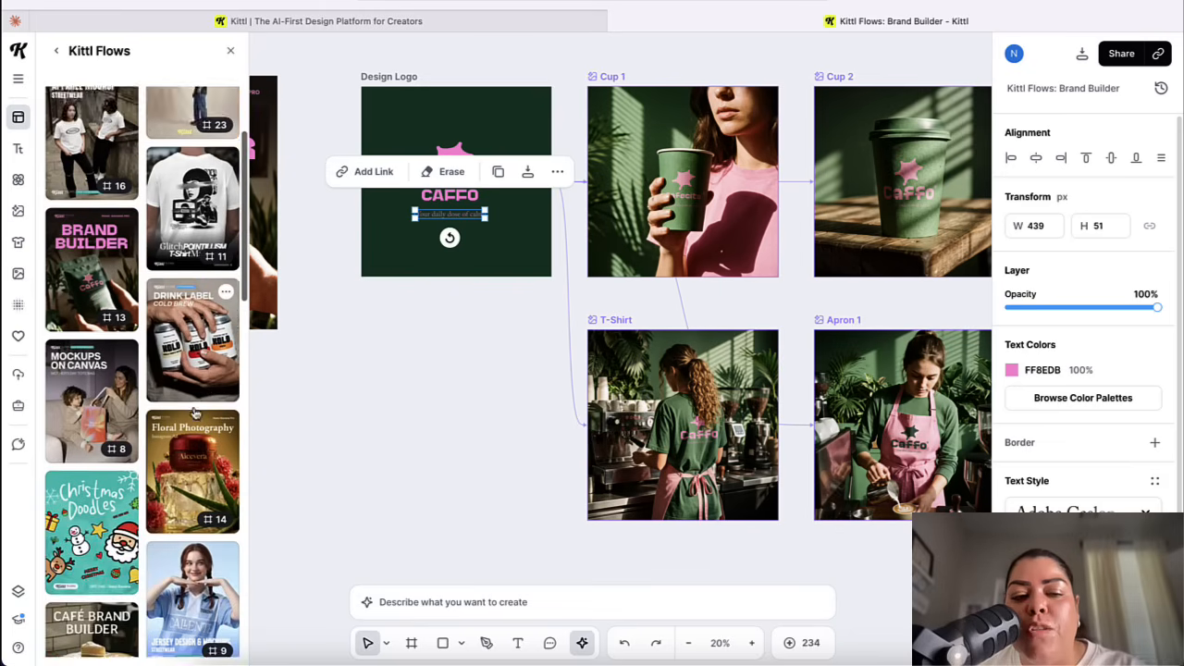
{"action": "scroll", "coordinate": [194, 412], "scroll_direction": "down", "scroll_amount": 5}
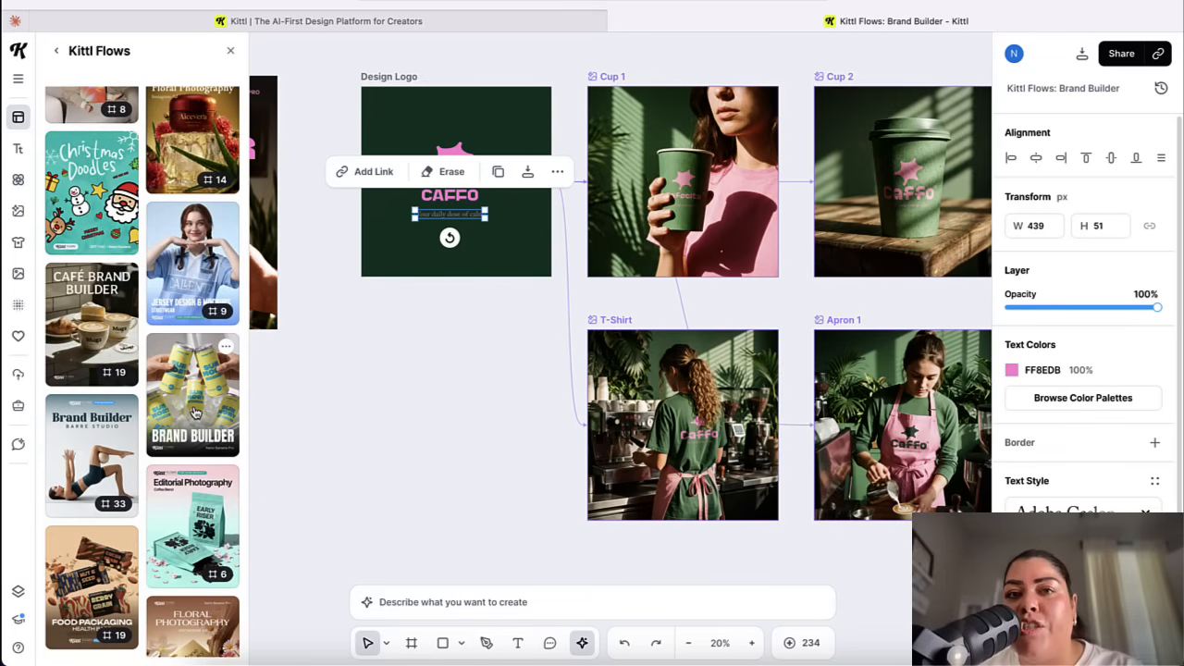
{"action": "scroll", "coordinate": [191, 433], "scroll_direction": "down", "scroll_amount": 5}
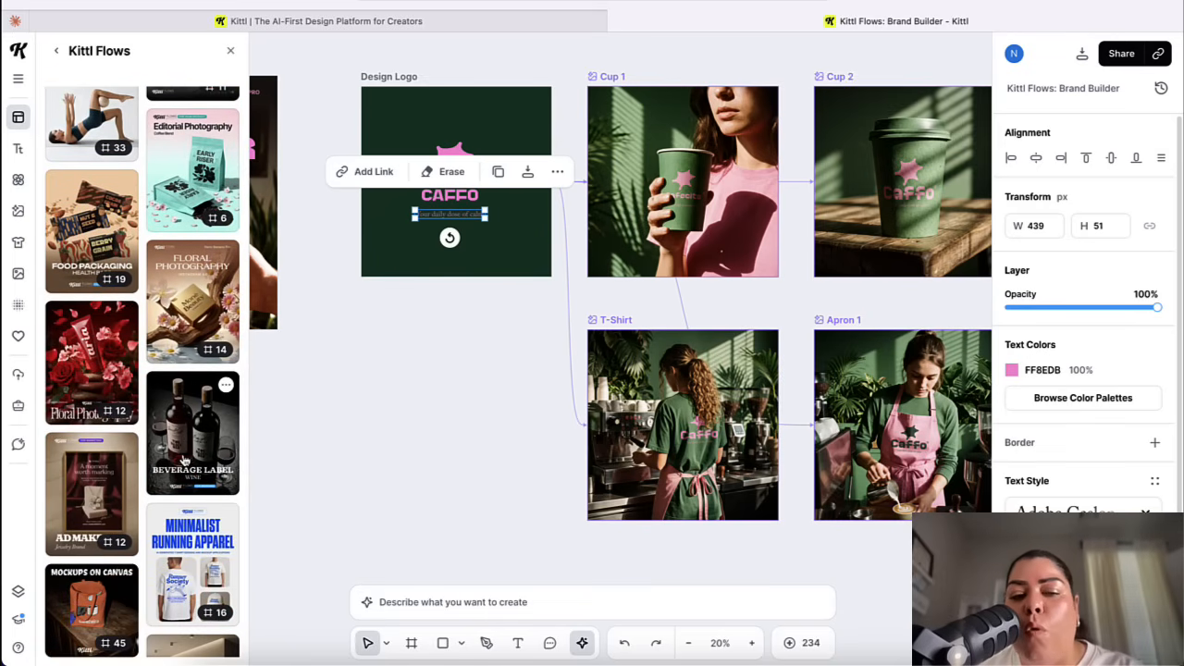
{"action": "scroll", "coordinate": [183, 460], "scroll_direction": "down", "scroll_amount": 10}
{"action": "scroll", "coordinate": [181, 474], "scroll_direction": "up", "scroll_amount": 6}
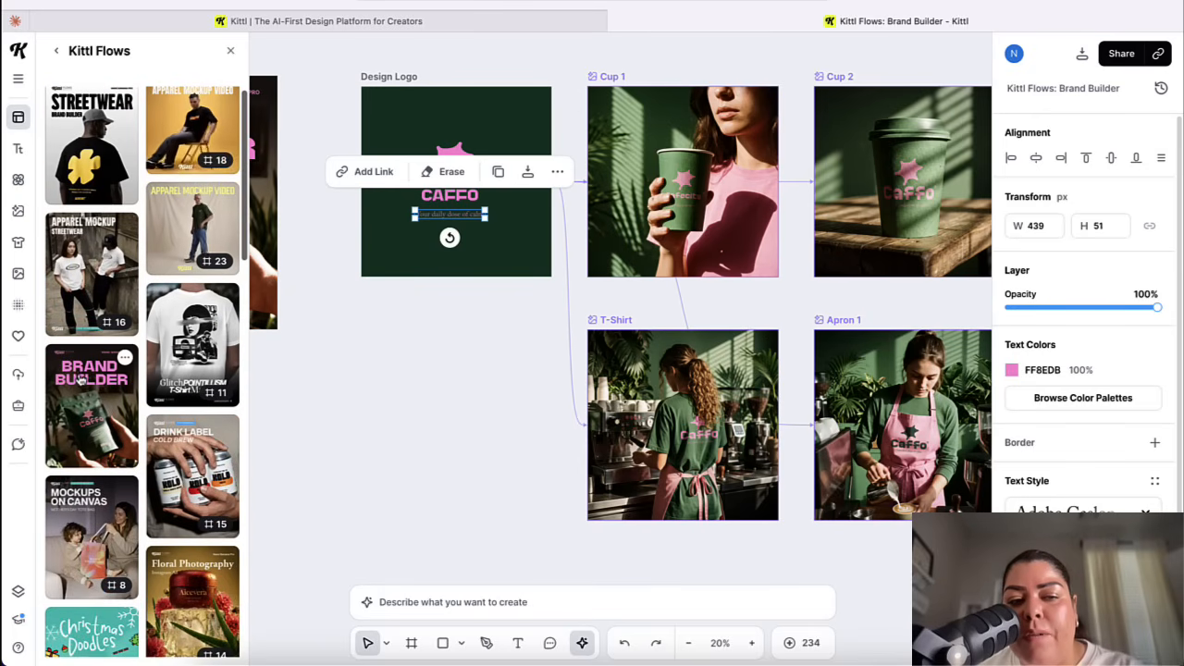
{"action": "scroll", "coordinate": [121, 453], "scroll_direction": "down", "scroll_amount": 5}
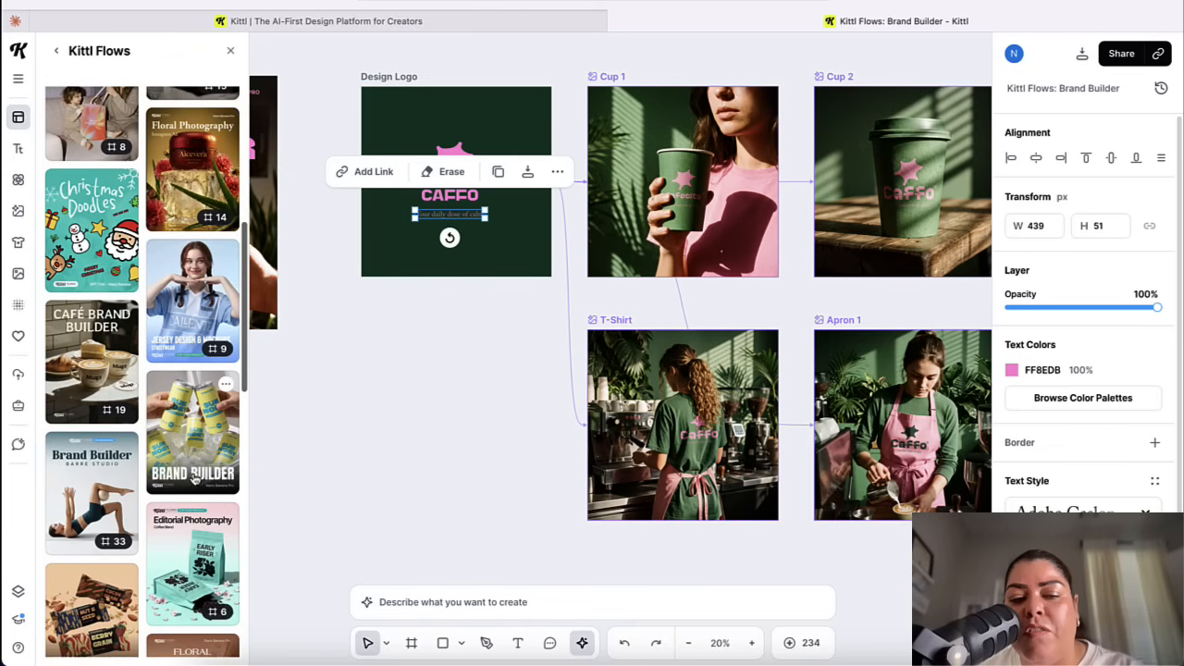
{"action": "left_click", "coordinate": [411, 448]}
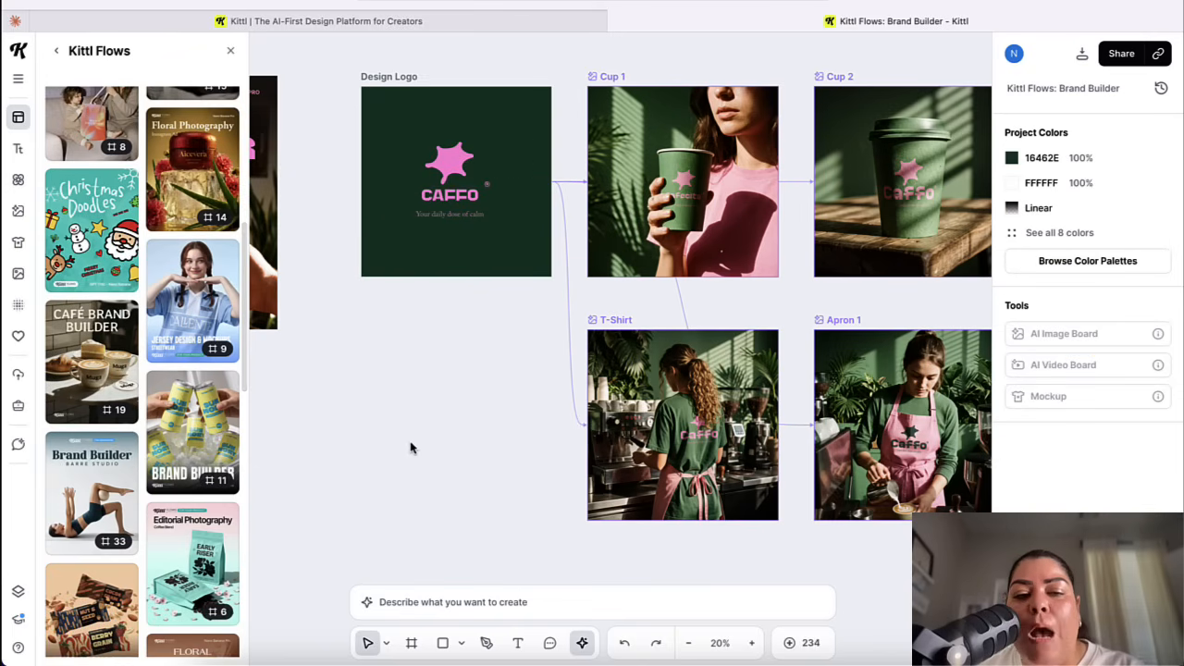
{"action": "left_click", "coordinate": [230, 50]}
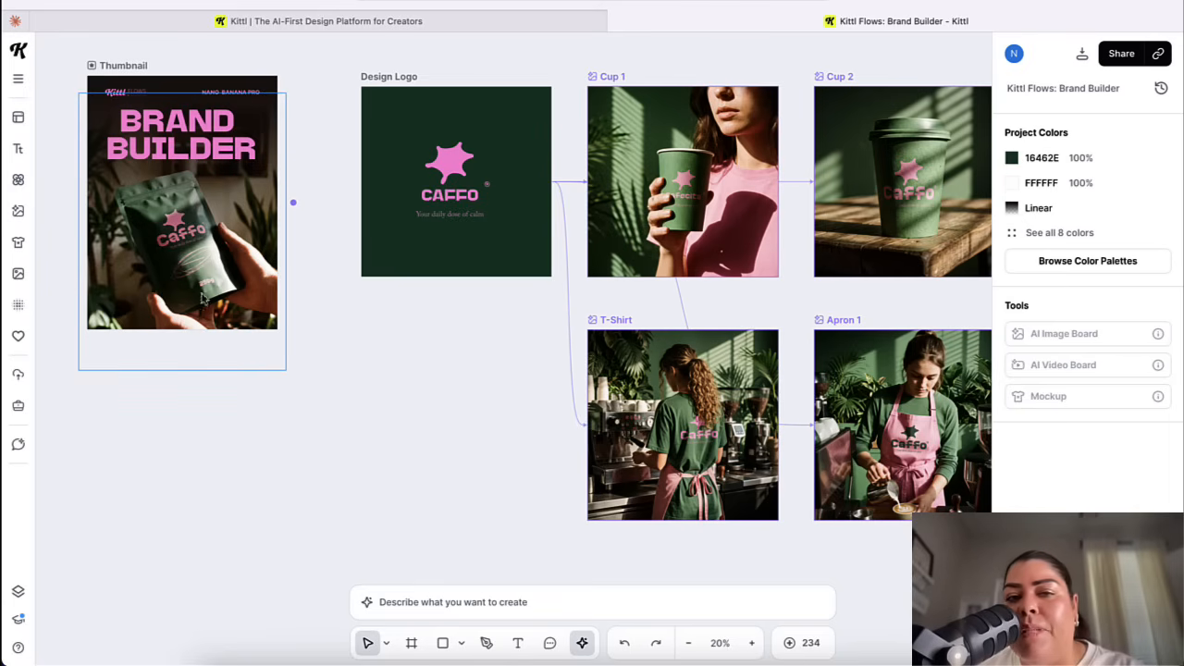
Look over the canvas's logo, cup, T-shirt, apron, pouch and frame sign boards in both copies of the flow
{"action": "scroll", "coordinate": [237, 383], "scroll_direction": "down", "scroll_amount": 5}
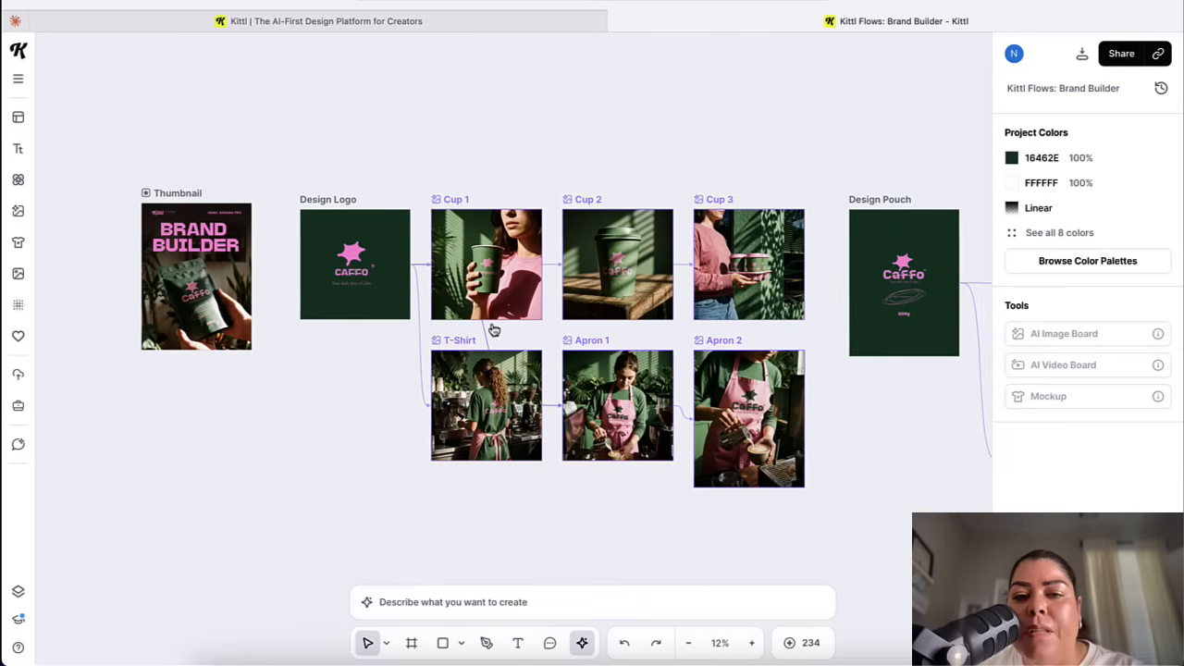
{"action": "scroll", "coordinate": [494, 329], "scroll_direction": "right", "scroll_amount": 10}
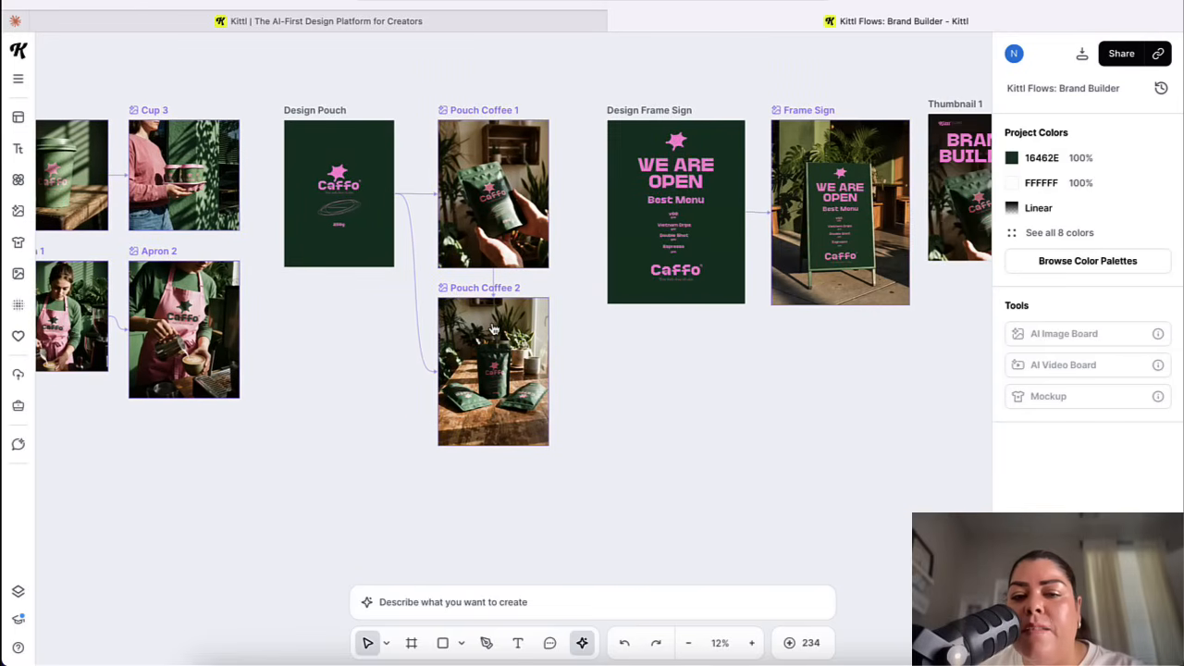
{"action": "scroll", "coordinate": [494, 329], "scroll_direction": "right", "scroll_amount": 10}
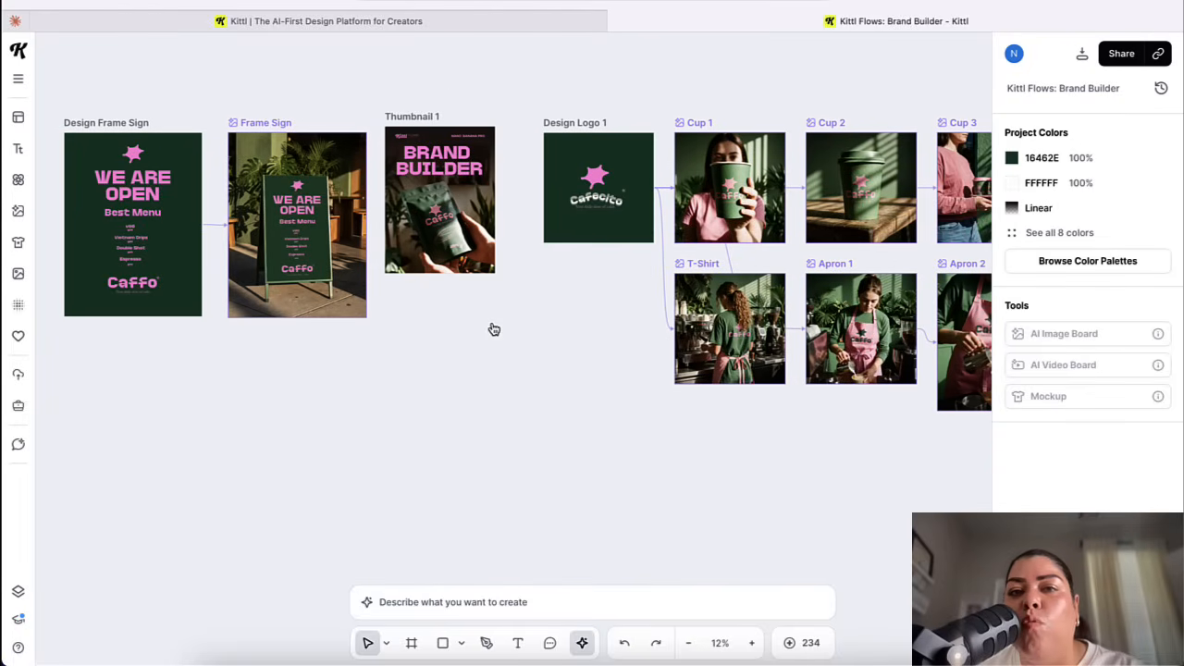
{"action": "scroll", "coordinate": [493, 329], "scroll_direction": "right", "scroll_amount": 10}
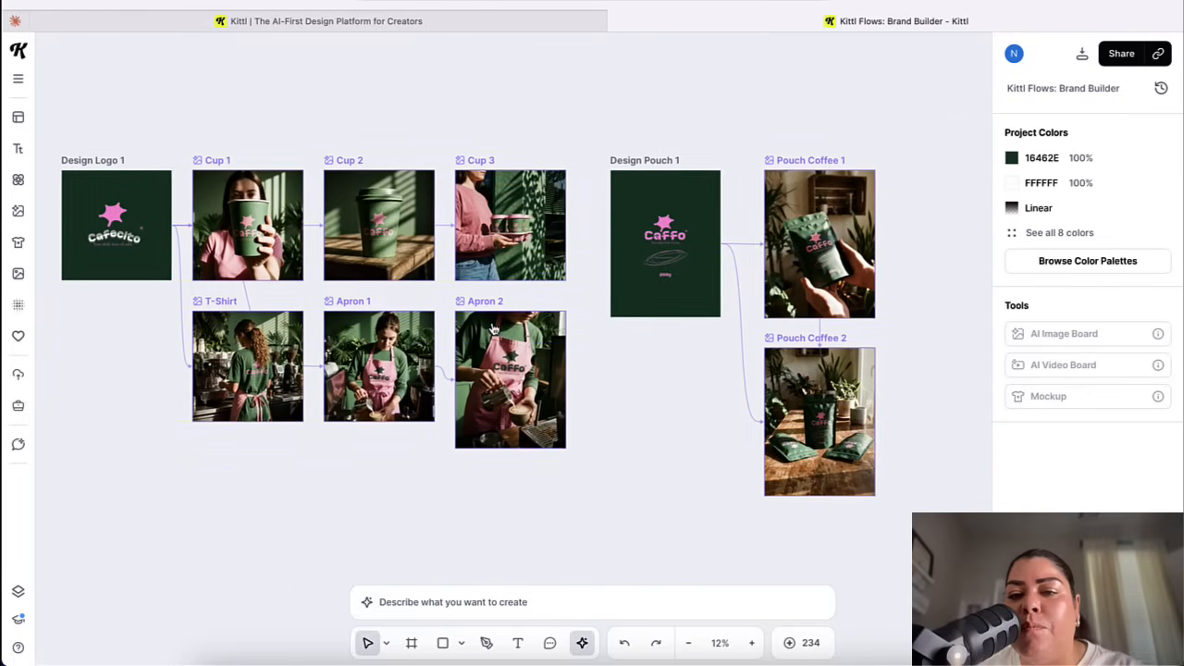
{"action": "scroll", "coordinate": [494, 329], "scroll_direction": "left", "scroll_amount": 15}
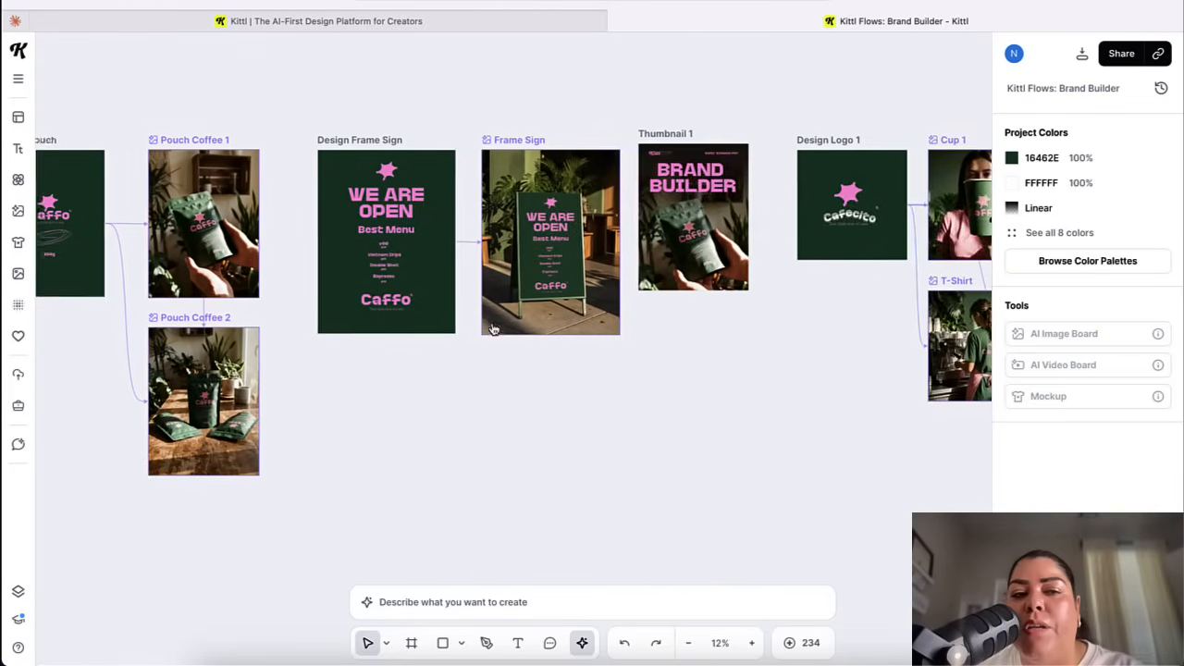
{"action": "scroll", "coordinate": [494, 330], "scroll_direction": "left", "scroll_amount": 10}
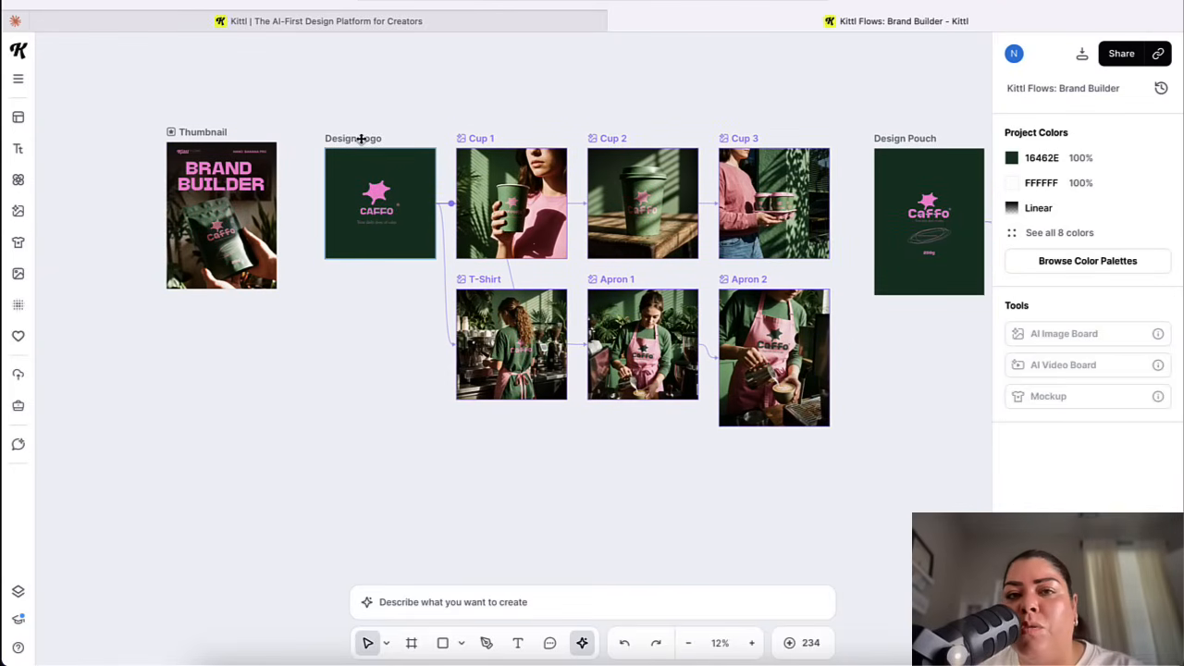
Replace the CAFFO text on the first Design Logo board with the uploaded Cafecito wordmark, placed between the star and the tagline
{"action": "scroll", "coordinate": [398, 154], "scroll_direction": "up", "scroll_amount": 5}
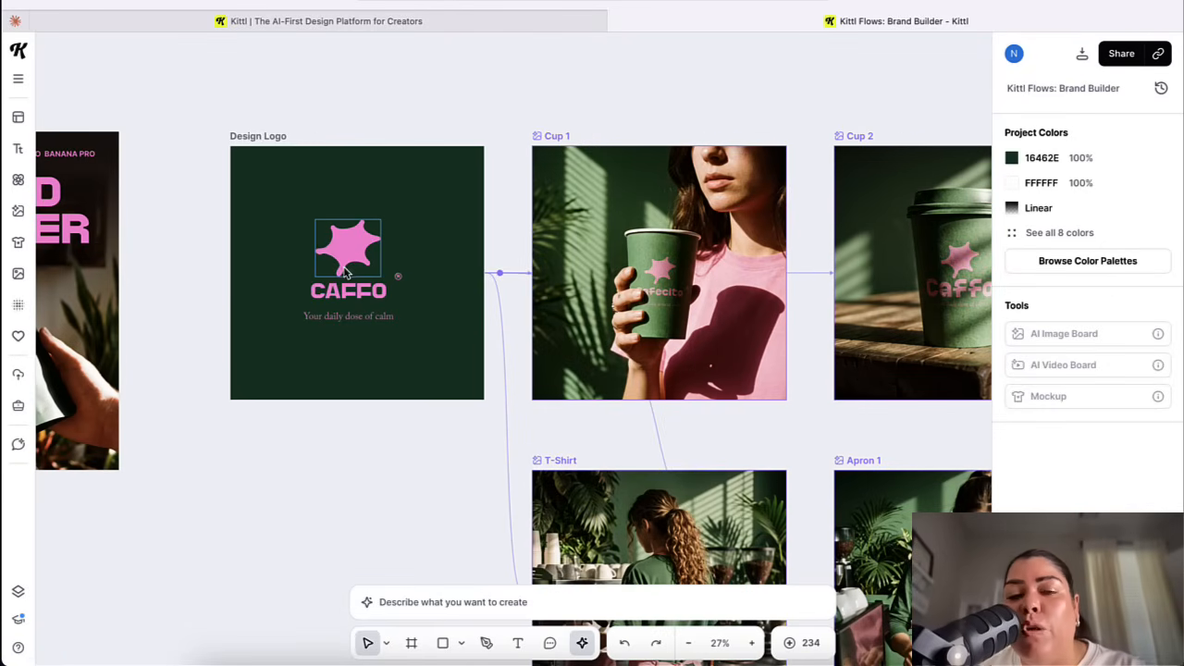
{"action": "left_click", "coordinate": [348, 291]}
{"action": "key", "text": "Delete"}
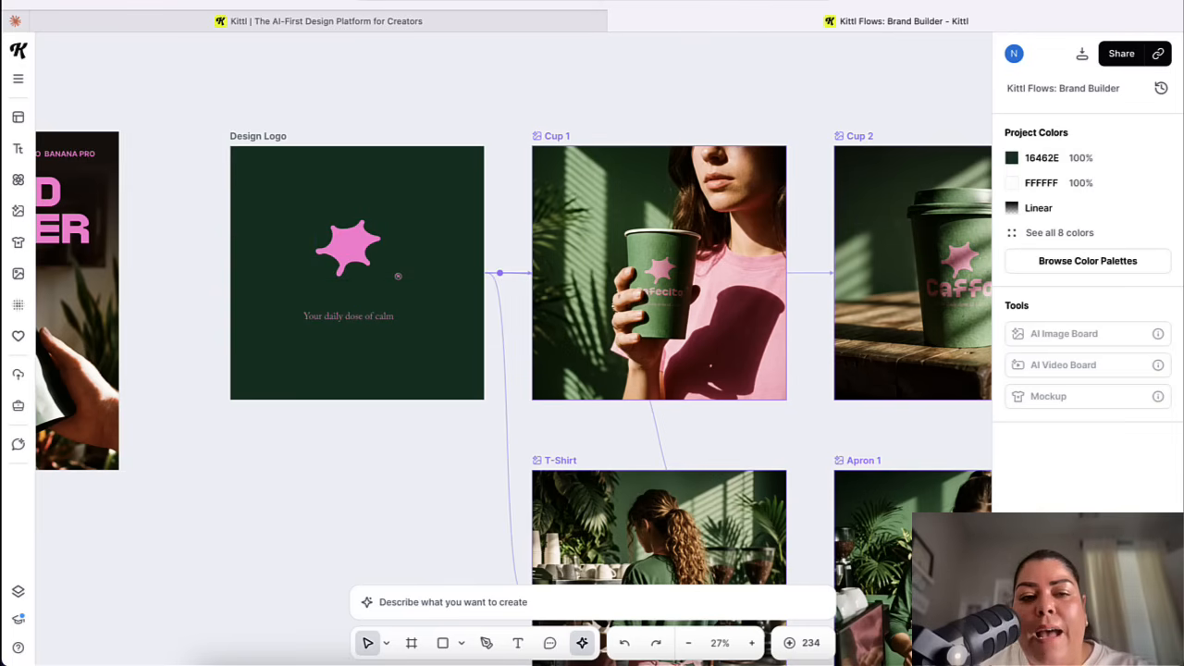
{"action": "left_click", "coordinate": [16, 377]}
{"action": "left_click", "coordinate": [171, 370]}
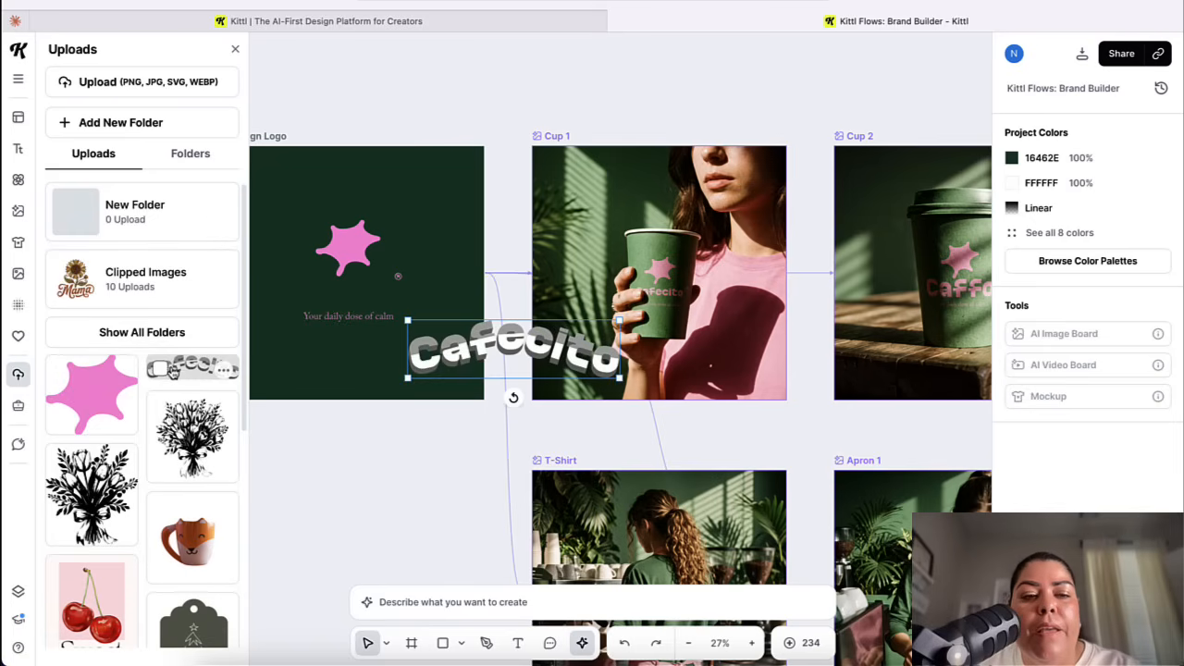
{"action": "left_click", "coordinate": [235, 49]}
{"action": "left_click_drag", "start_coordinate": [590, 356], "coordinate": [363, 328]}
{"action": "left_click", "coordinate": [130, 257]}
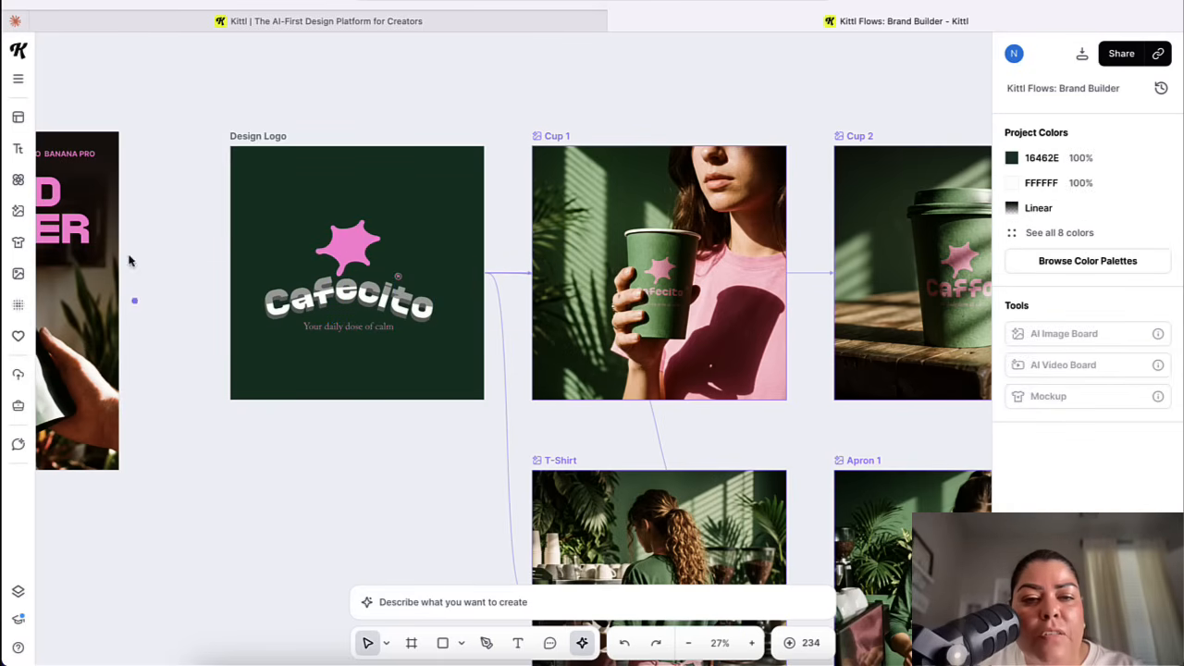
Raise the pink star above the Cafecito wordmark and centre the whole logo group horizontally on the Design Logo board
{"action": "left_click", "coordinate": [350, 231]}
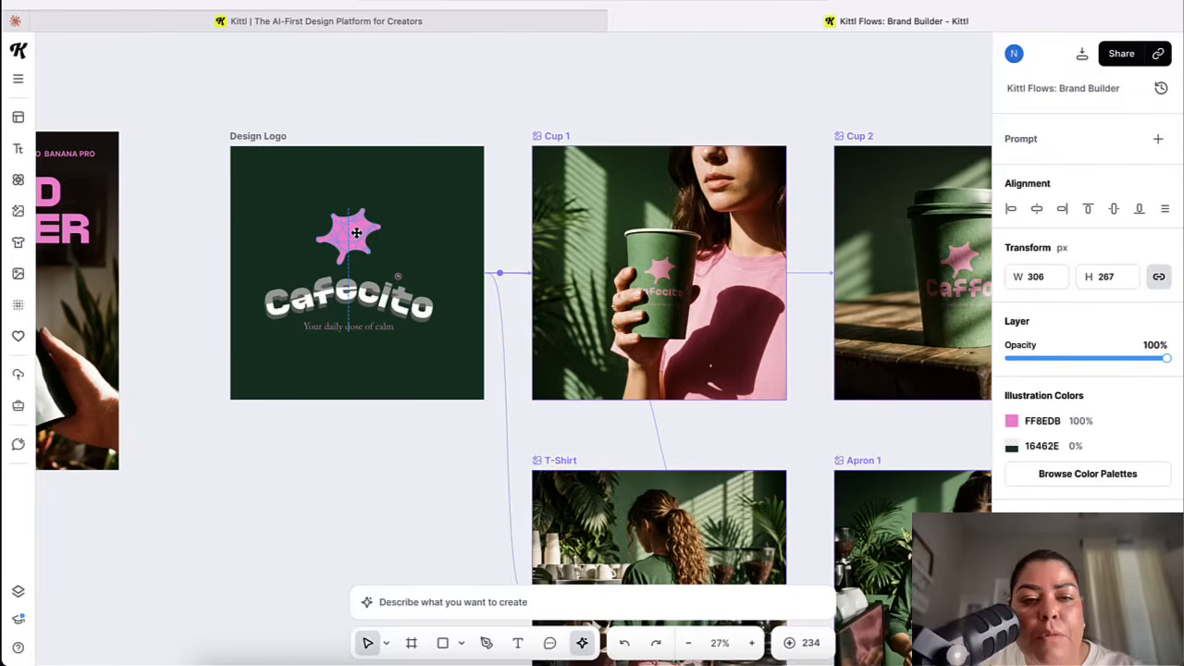
{"action": "left_click", "coordinate": [204, 258]}
{"action": "left_click_drag", "start_coordinate": [209, 198], "coordinate": [491, 392]}
{"action": "left_click_drag", "start_coordinate": [407, 299], "coordinate": [416, 300]}
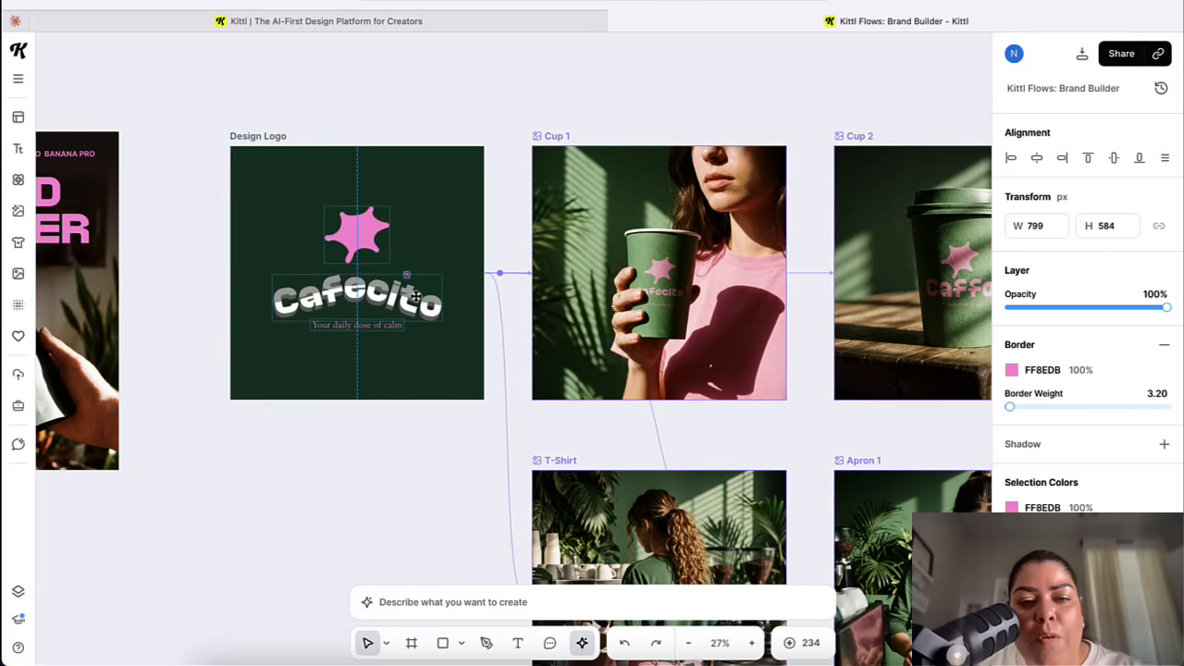
{"action": "left_click", "coordinate": [433, 451]}
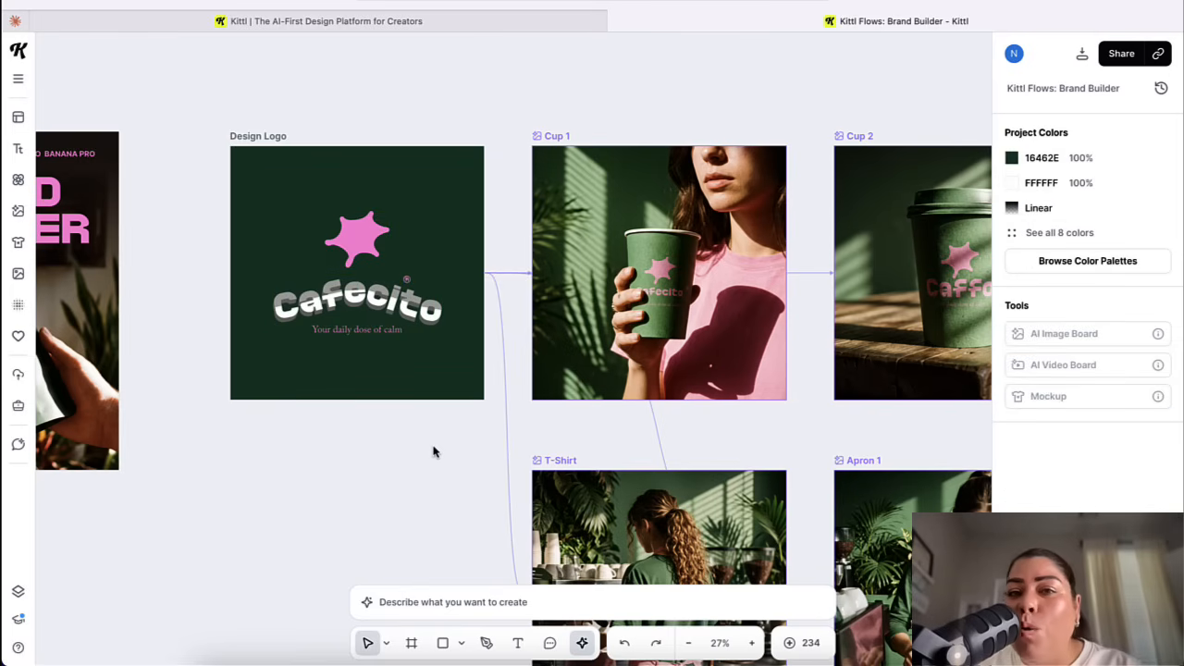
Regenerate the Cup 1 and T-Shirt mockups connected to the Design Logo board so they use the Cafecito logo
{"action": "scroll", "coordinate": [413, 488], "scroll_direction": "down", "scroll_amount": 5}
{"action": "scroll", "coordinate": [414, 487], "scroll_direction": "down", "scroll_amount": 3}
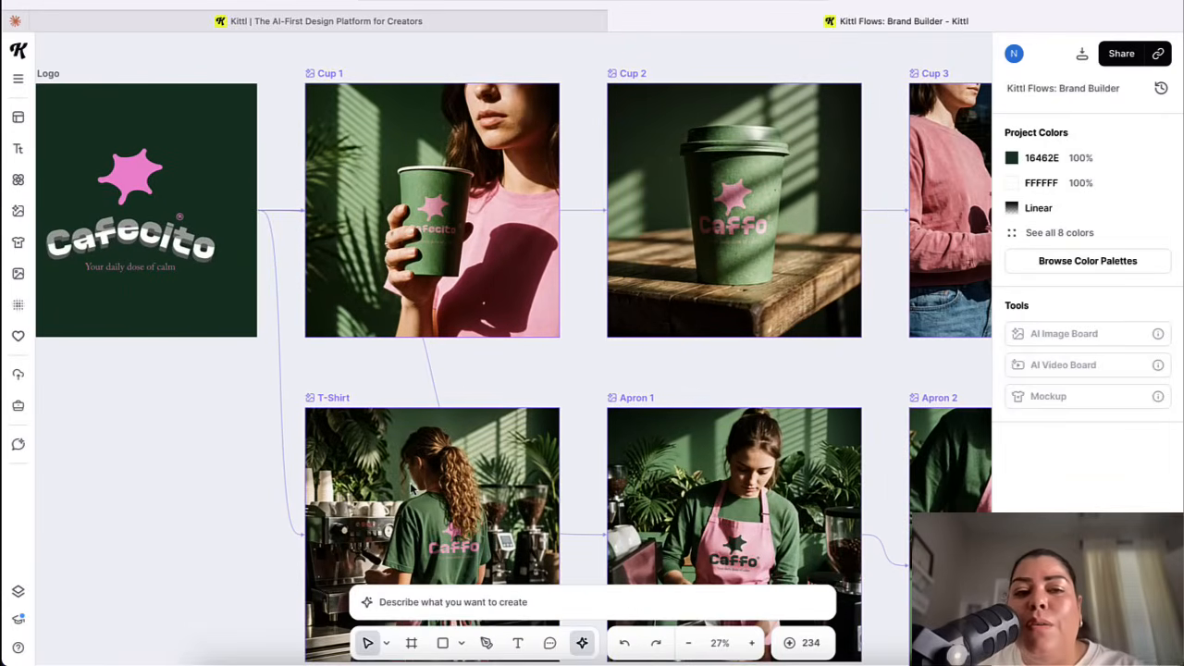
{"action": "scroll", "coordinate": [410, 485], "scroll_direction": "down", "scroll_amount": 4}
{"action": "scroll", "coordinate": [385, 537], "scroll_direction": "down", "scroll_amount": 1}
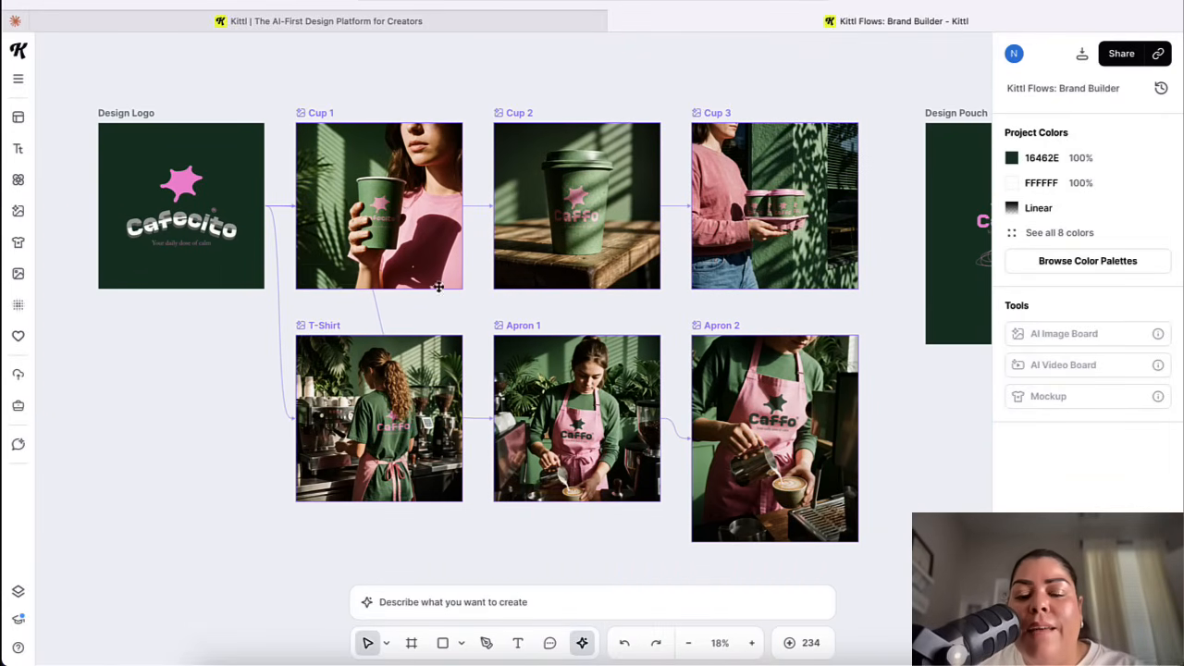
{"action": "left_click", "coordinate": [451, 234]}
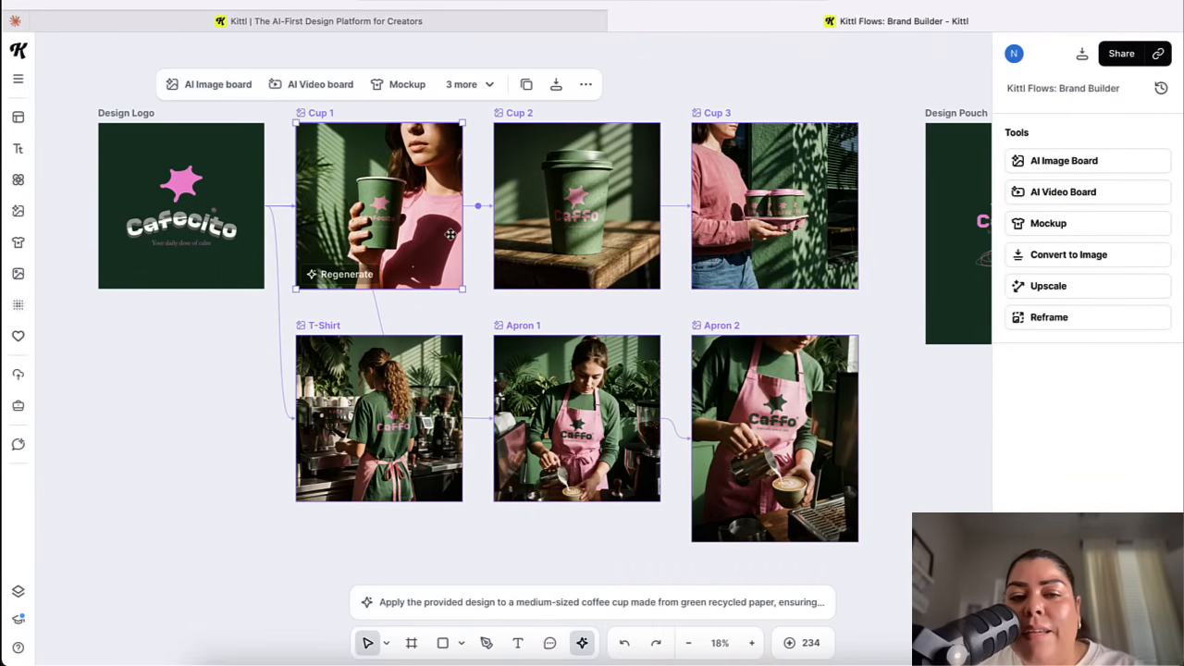
{"action": "left_click", "coordinate": [346, 276]}
{"action": "left_click", "coordinate": [374, 418]}
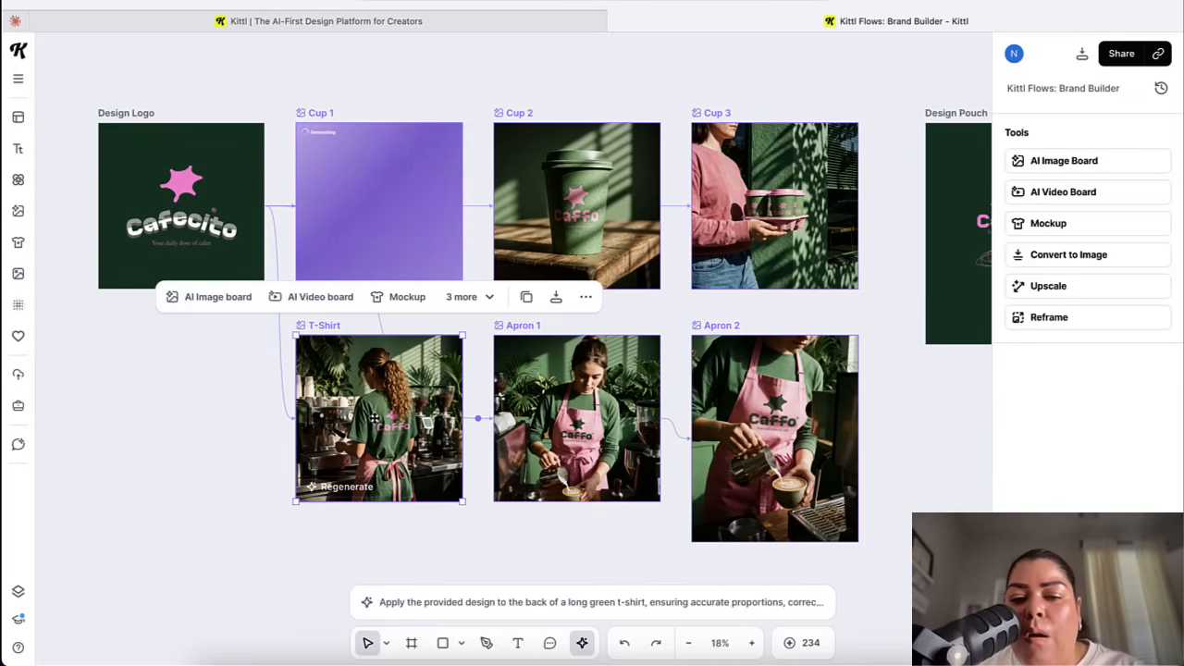
{"action": "left_click", "coordinate": [345, 491]}
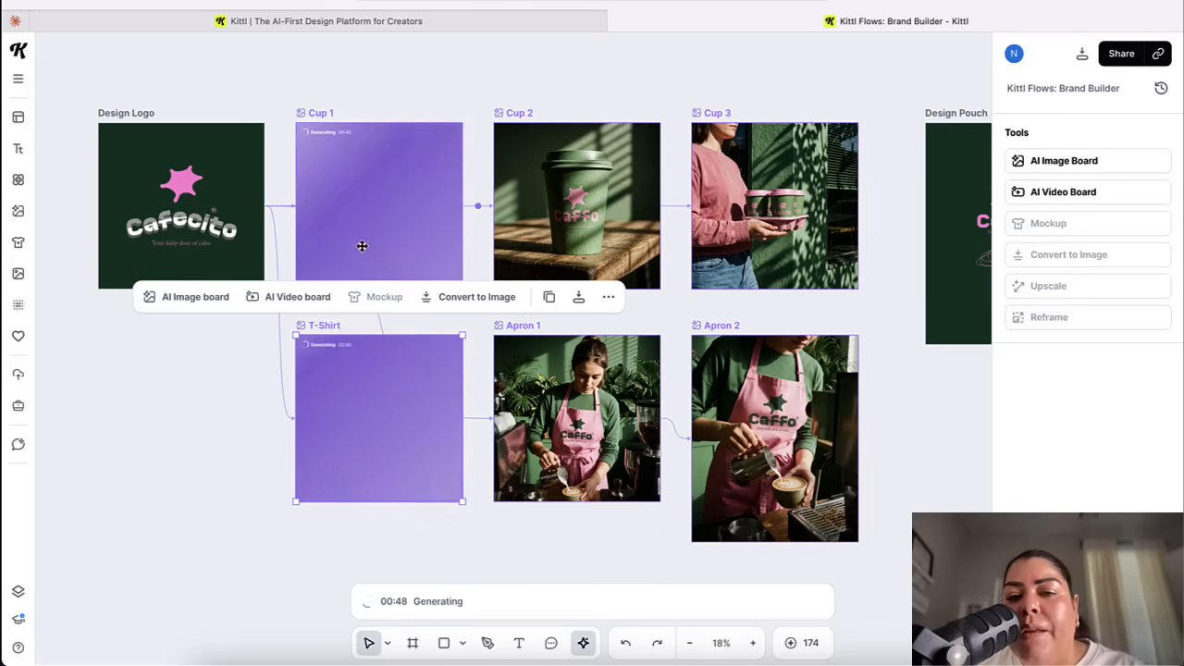
{"action": "mouse_move", "coordinate": [598, 255]}
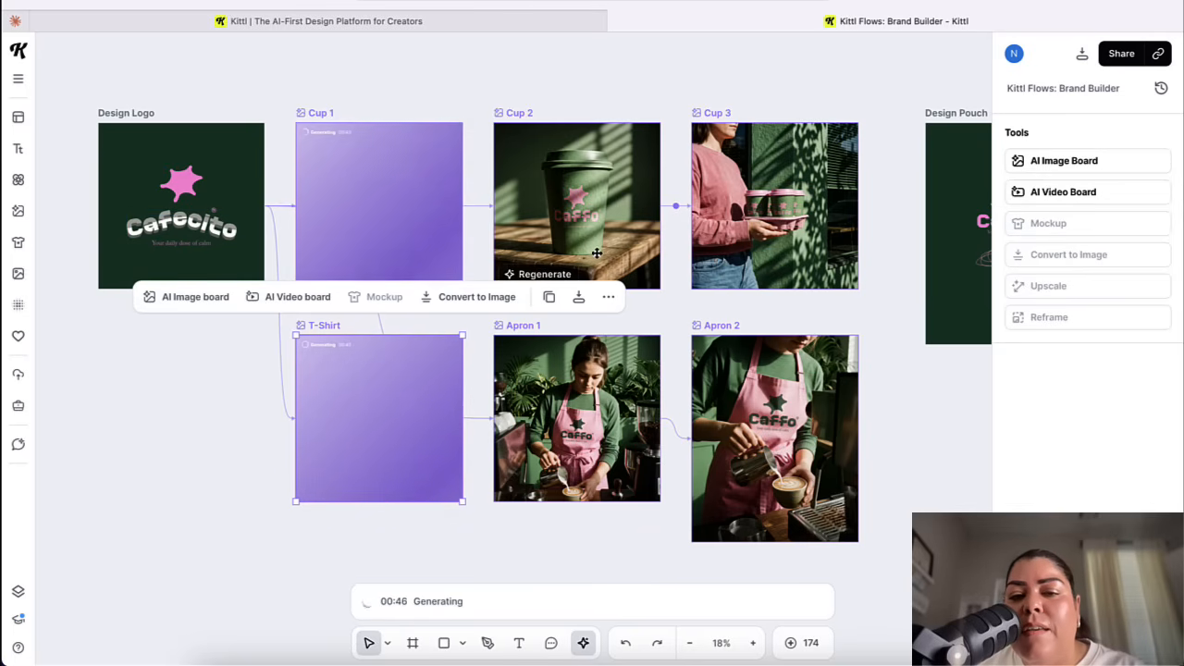
Regenerate the Cup 2, Apron 1, Cup 3 and Apron 2 mockups so they carry the Cafecito logo
{"action": "scroll", "coordinate": [597, 255], "scroll_direction": "down", "scroll_amount": 1}
{"action": "left_click", "coordinate": [559, 190]}
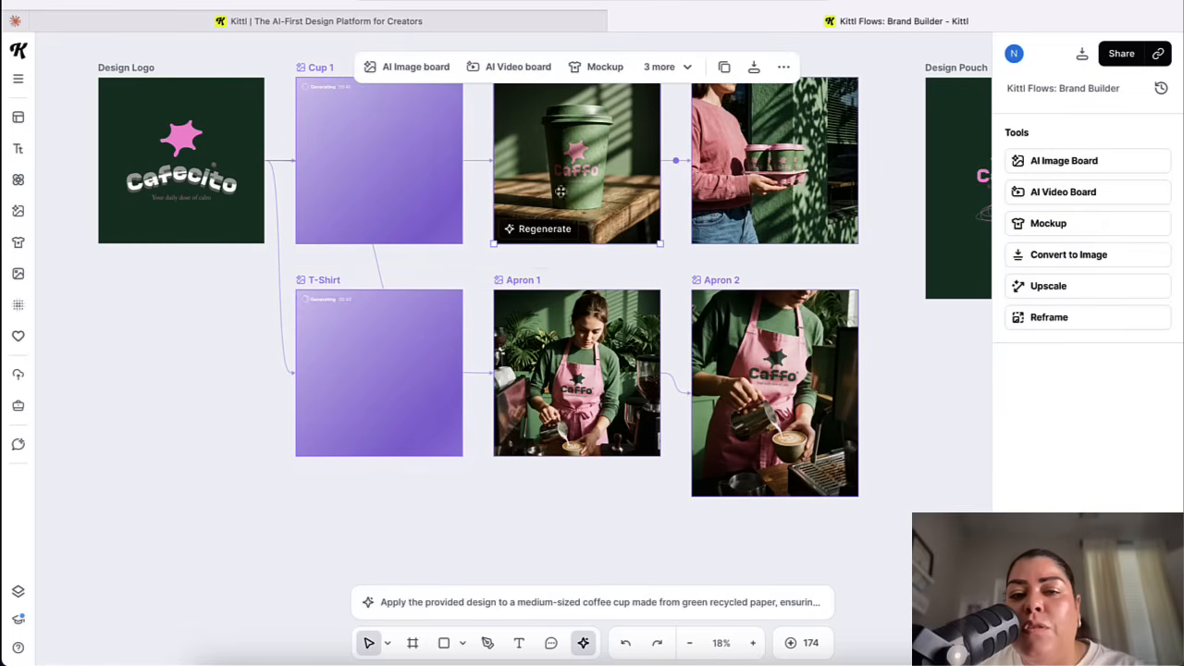
{"action": "left_click", "coordinate": [540, 237]}
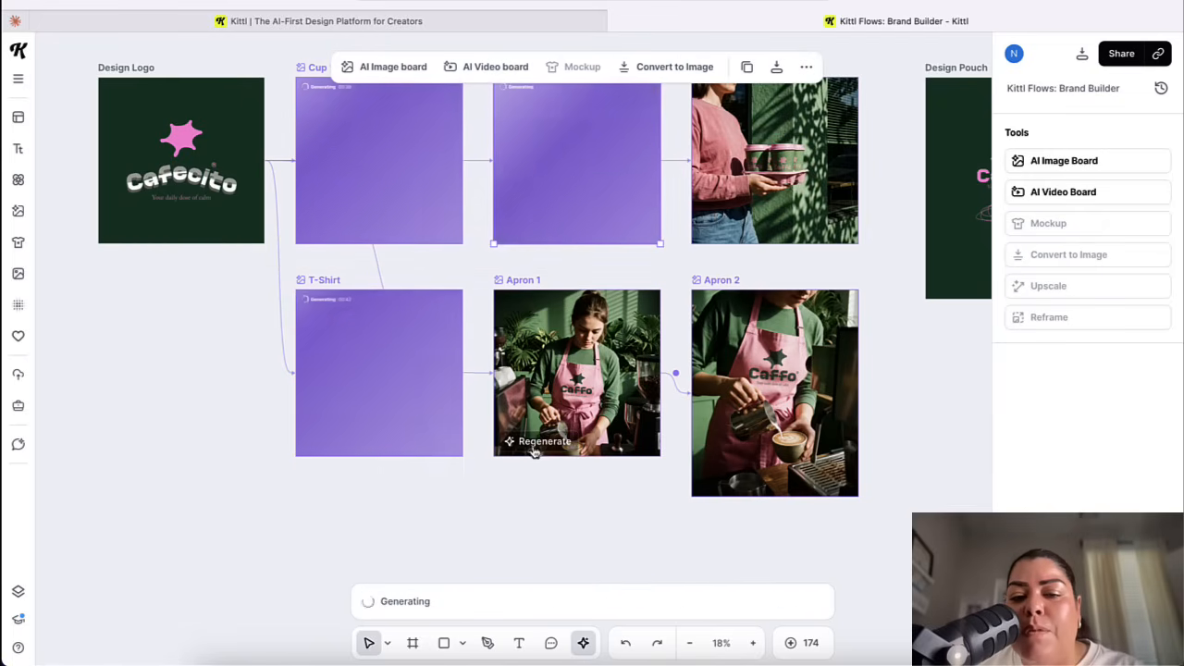
{"action": "left_click", "coordinate": [533, 445]}
{"action": "left_click", "coordinate": [534, 446]}
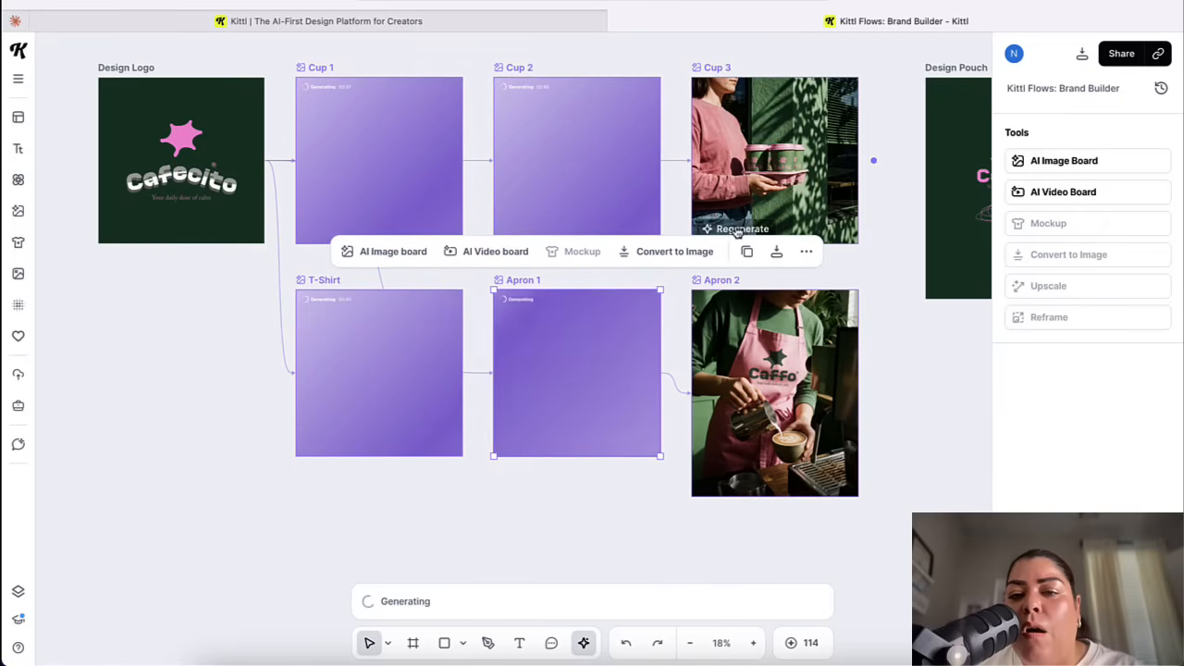
{"action": "left_click", "coordinate": [737, 232]}
{"action": "left_click", "coordinate": [737, 232]}
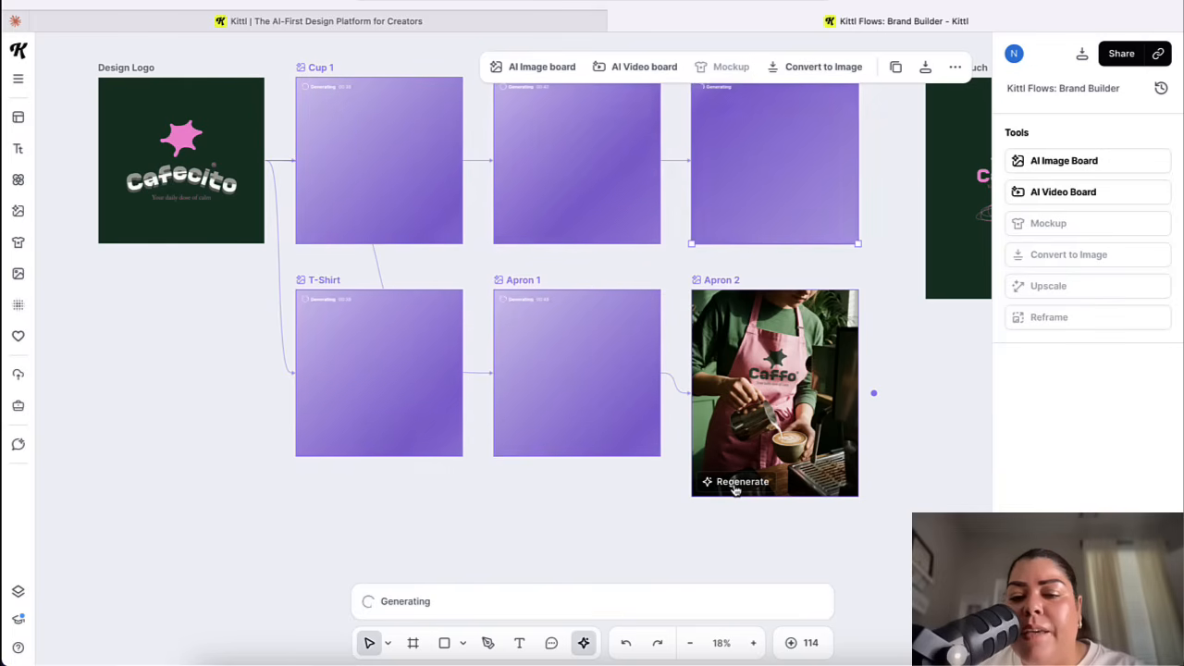
{"action": "left_click", "coordinate": [734, 488]}
{"action": "left_click", "coordinate": [734, 482]}
Spread the Apron 2, Apron 1 and Cup 2 boards apart so their images do not overlap the neighbouring mockups
{"action": "scroll", "coordinate": [792, 397], "scroll_direction": "up", "scroll_amount": 2}
{"action": "scroll", "coordinate": [792, 397], "scroll_direction": "left", "scroll_amount": 3}
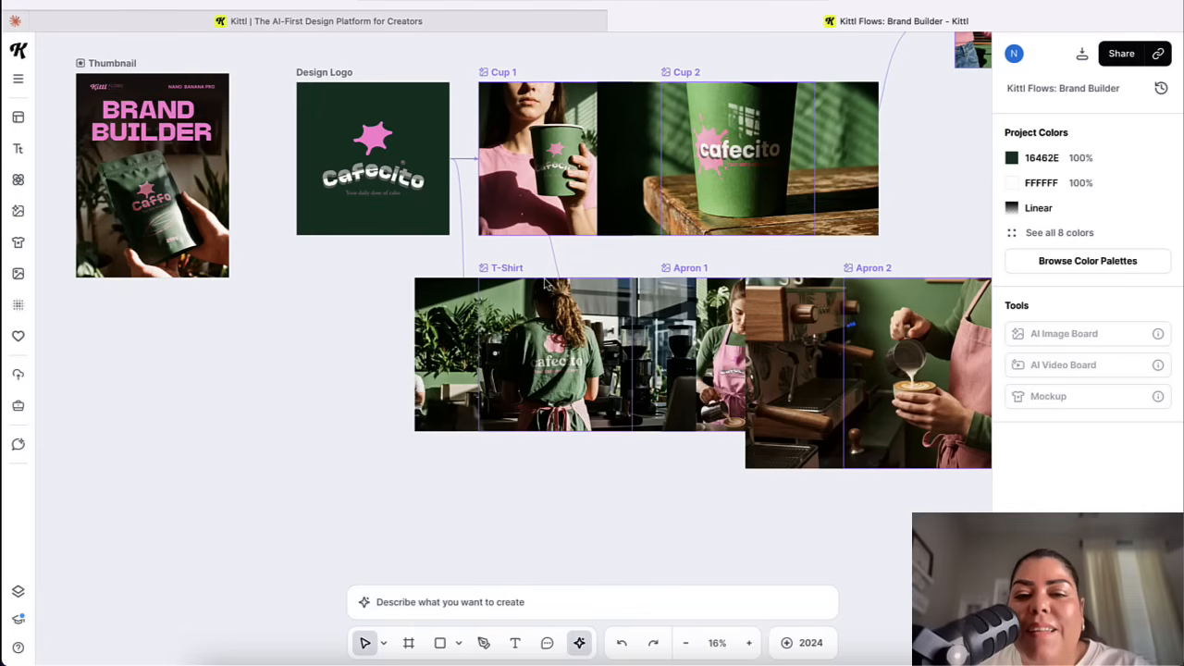
{"action": "scroll", "coordinate": [545, 282], "scroll_direction": "right", "scroll_amount": 2}
{"action": "scroll", "coordinate": [544, 282], "scroll_direction": "up", "scroll_amount": 1}
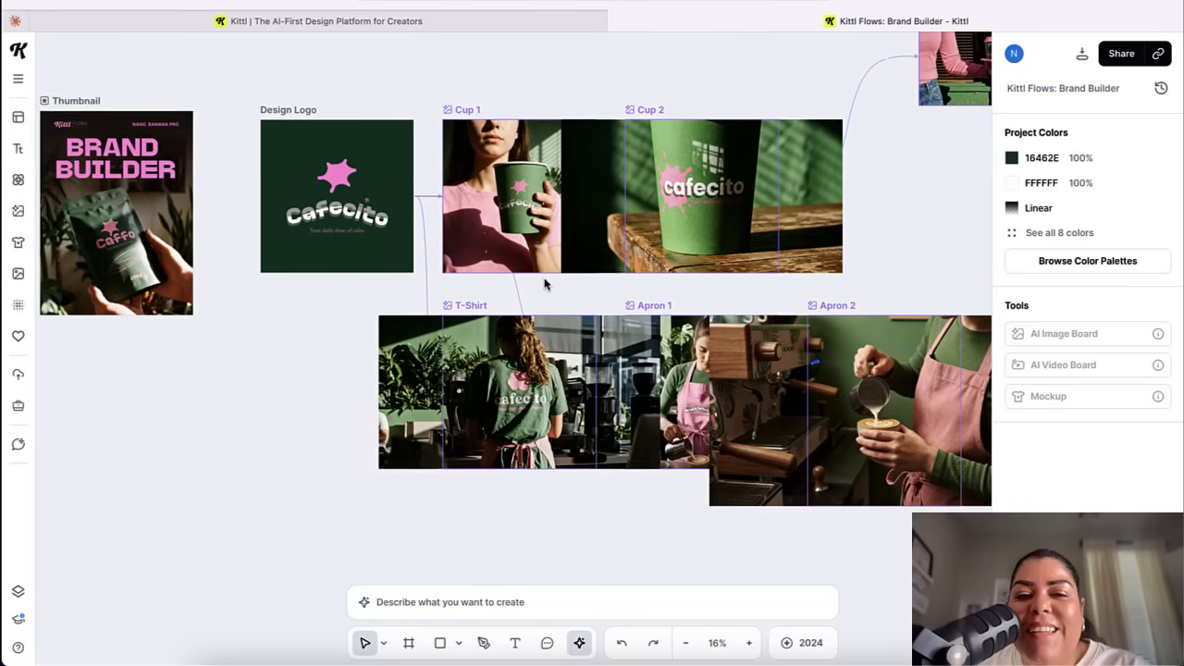
{"action": "scroll", "coordinate": [545, 284], "scroll_direction": "right", "scroll_amount": 2}
{"action": "left_click_drag", "start_coordinate": [767, 376], "coordinate": [830, 402]}
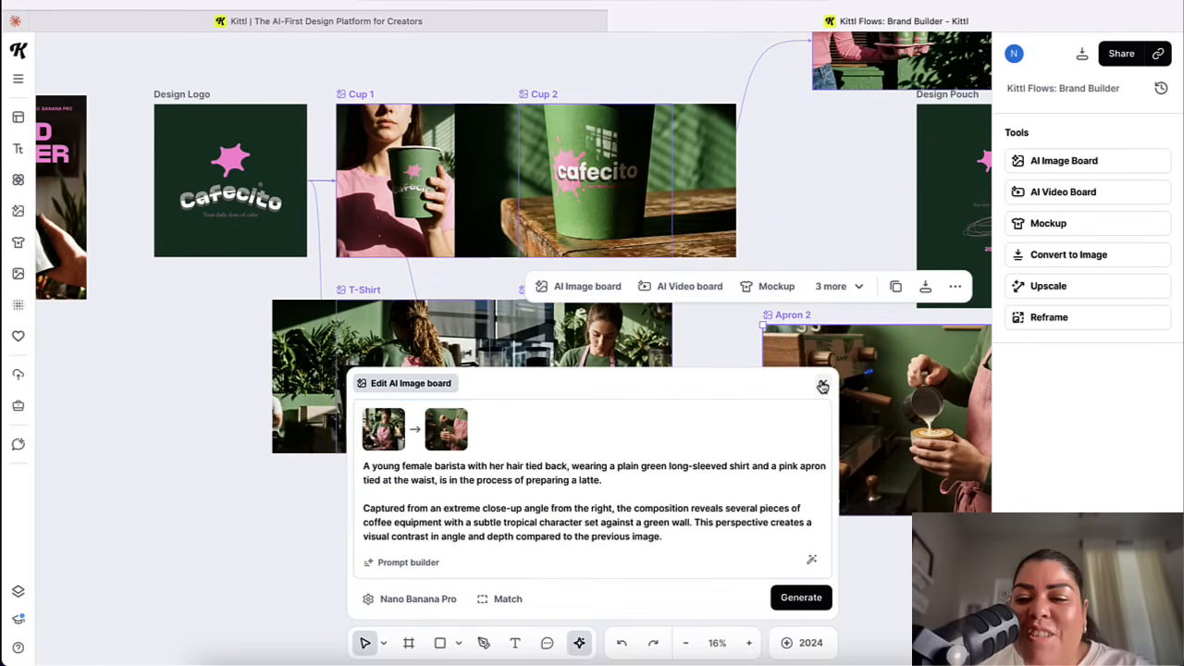
{"action": "left_click", "coordinate": [823, 383]}
{"action": "scroll", "coordinate": [626, 400], "scroll_direction": "up", "scroll_amount": 3}
{"action": "scroll", "coordinate": [625, 400], "scroll_direction": "left", "scroll_amount": 1}
{"action": "scroll", "coordinate": [625, 400], "scroll_direction": "down", "scroll_amount": 2}
{"action": "scroll", "coordinate": [625, 400], "scroll_direction": "left", "scroll_amount": 1}
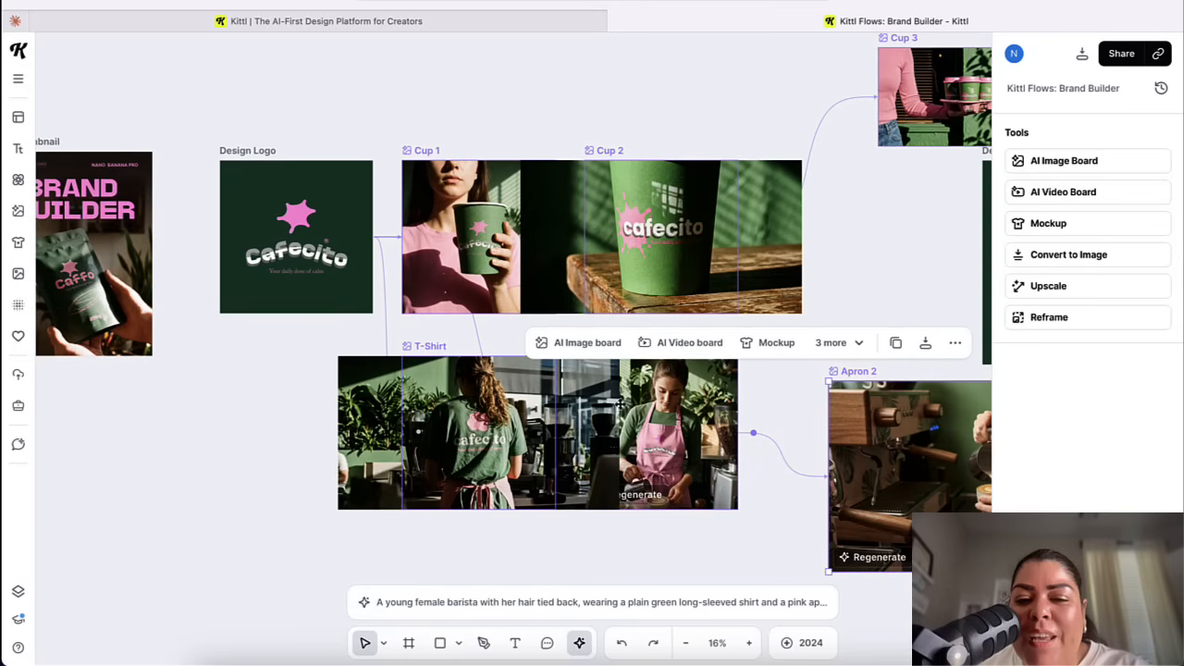
{"action": "left_click_drag", "start_coordinate": [626, 447], "coordinate": [687, 447]}
{"action": "left_click_drag", "start_coordinate": [587, 223], "coordinate": [648, 218]}
Add the uploaded Cafecito wordmark to the Design Pouch board, scaled to fit between the pink star and the tagline
{"action": "scroll", "coordinate": [661, 208], "scroll_direction": "right", "scroll_amount": 5}
{"action": "scroll", "coordinate": [661, 208], "scroll_direction": "up", "scroll_amount": 2}
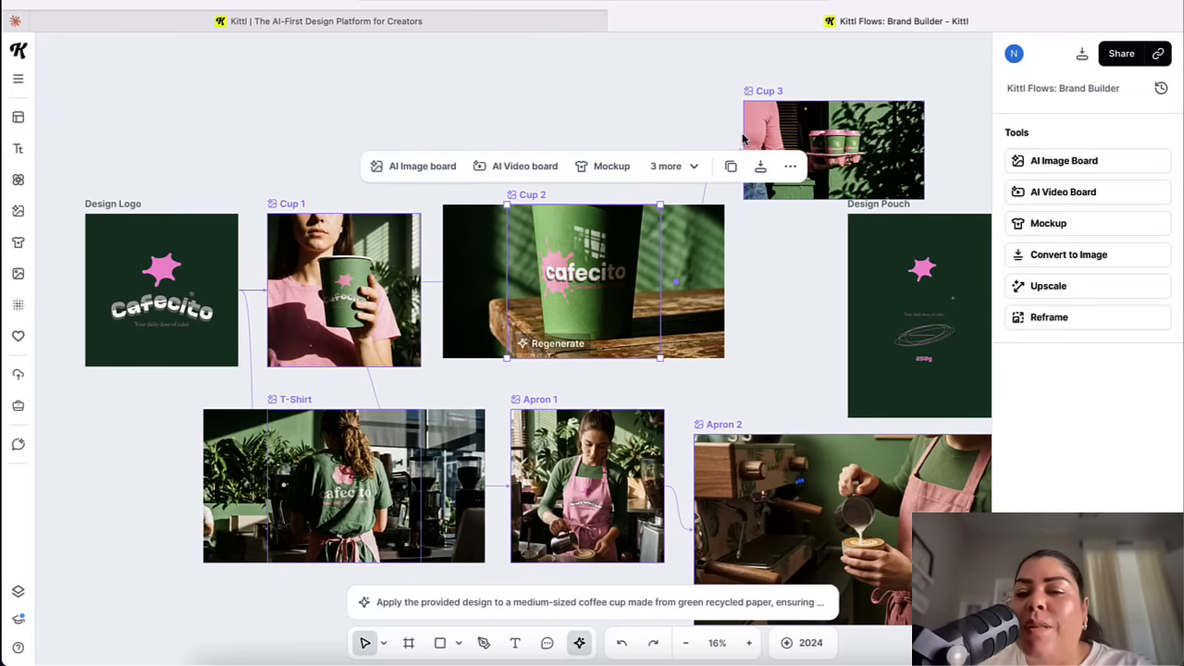
{"action": "scroll", "coordinate": [743, 136], "scroll_direction": "down", "scroll_amount": 2}
{"action": "scroll", "coordinate": [742, 137], "scroll_direction": "right", "scroll_amount": 3}
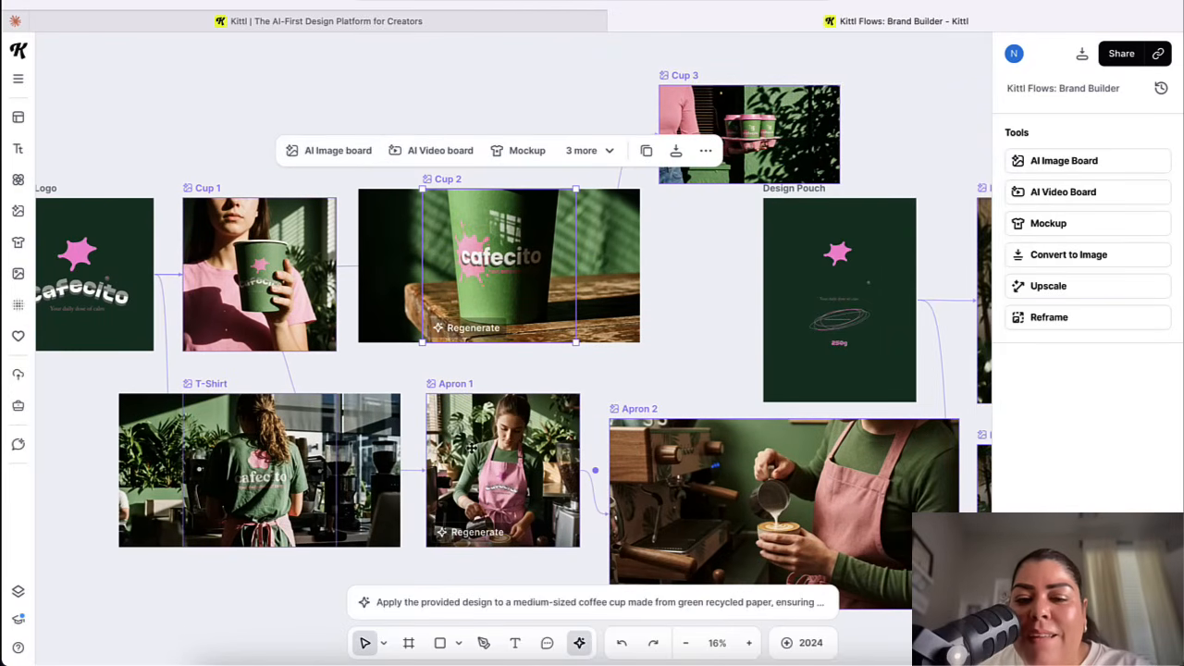
{"action": "scroll", "coordinate": [518, 457], "scroll_direction": "right", "scroll_amount": 10}
{"action": "scroll", "coordinate": [518, 458], "scroll_direction": "down", "scroll_amount": 1}
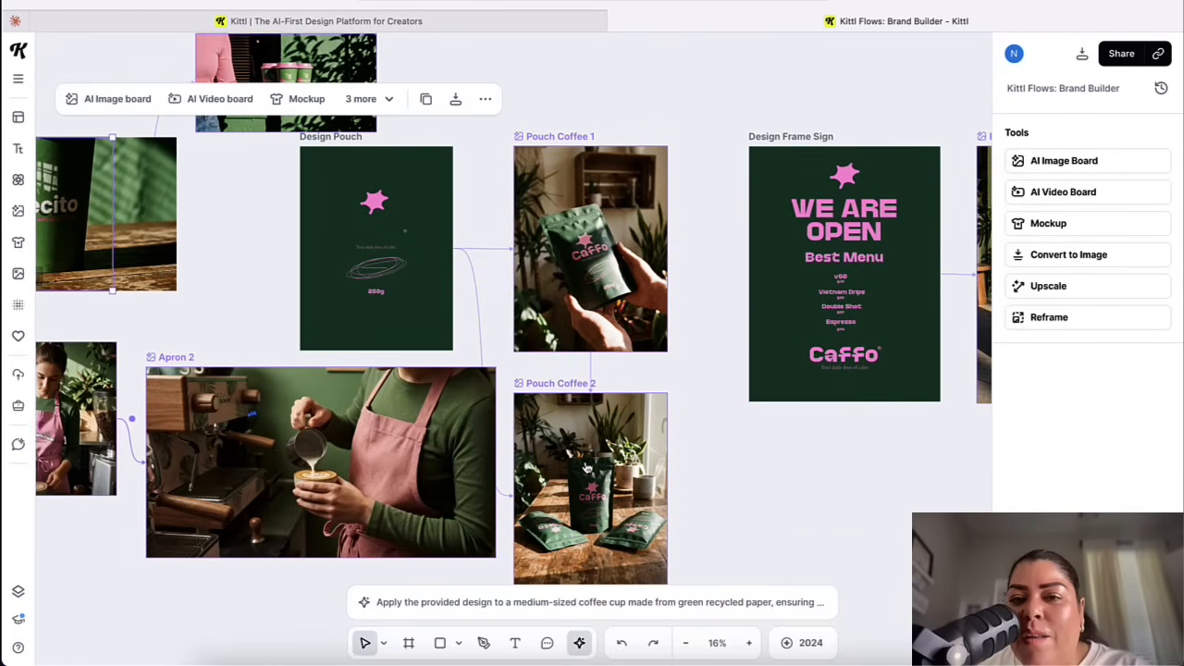
{"action": "scroll", "coordinate": [679, 344], "scroll_direction": "left", "scroll_amount": 2}
{"action": "scroll", "coordinate": [679, 343], "scroll_direction": "up", "scroll_amount": 1}
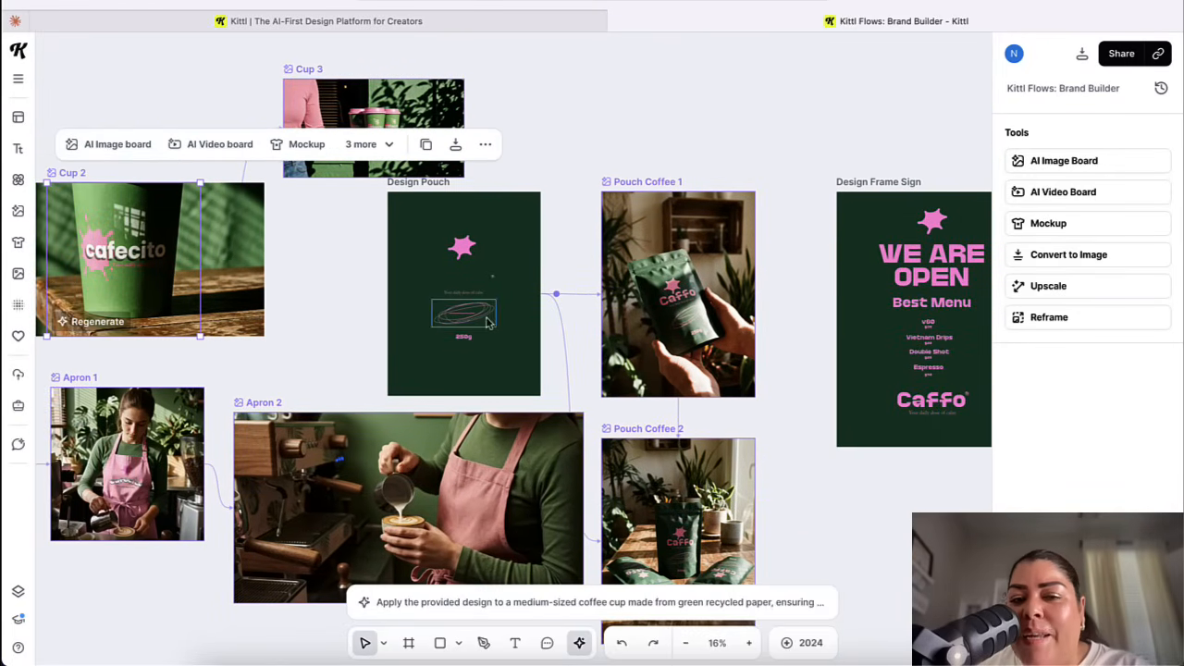
{"action": "key", "text": "Escape"}
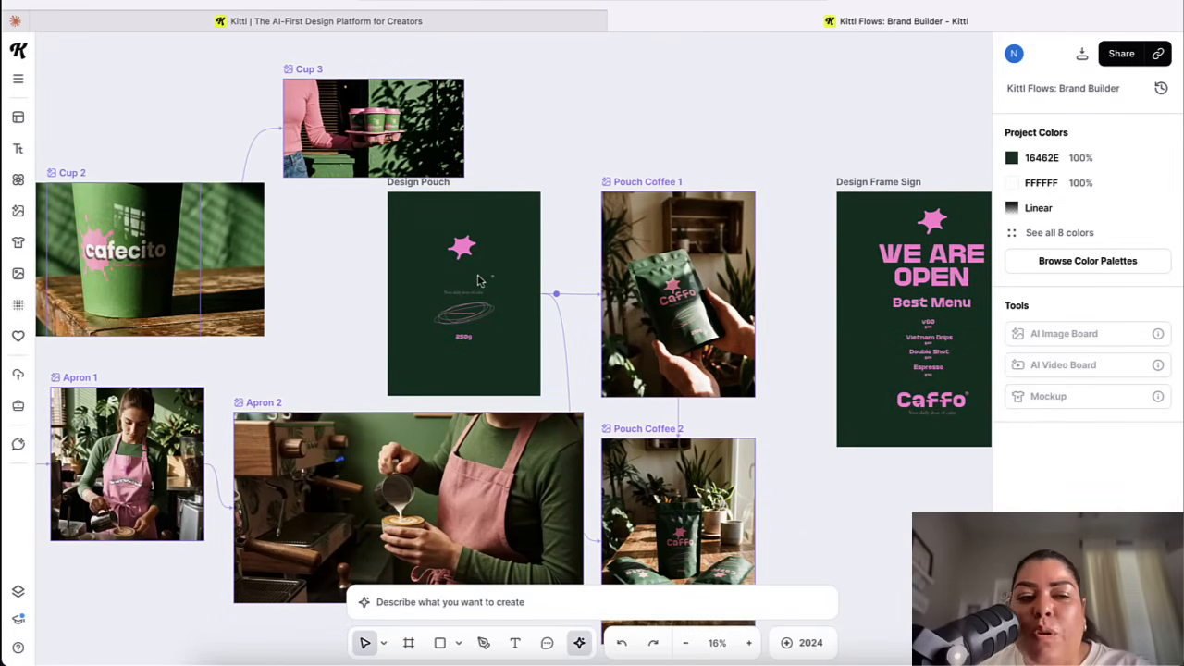
{"action": "left_click", "coordinate": [18, 373]}
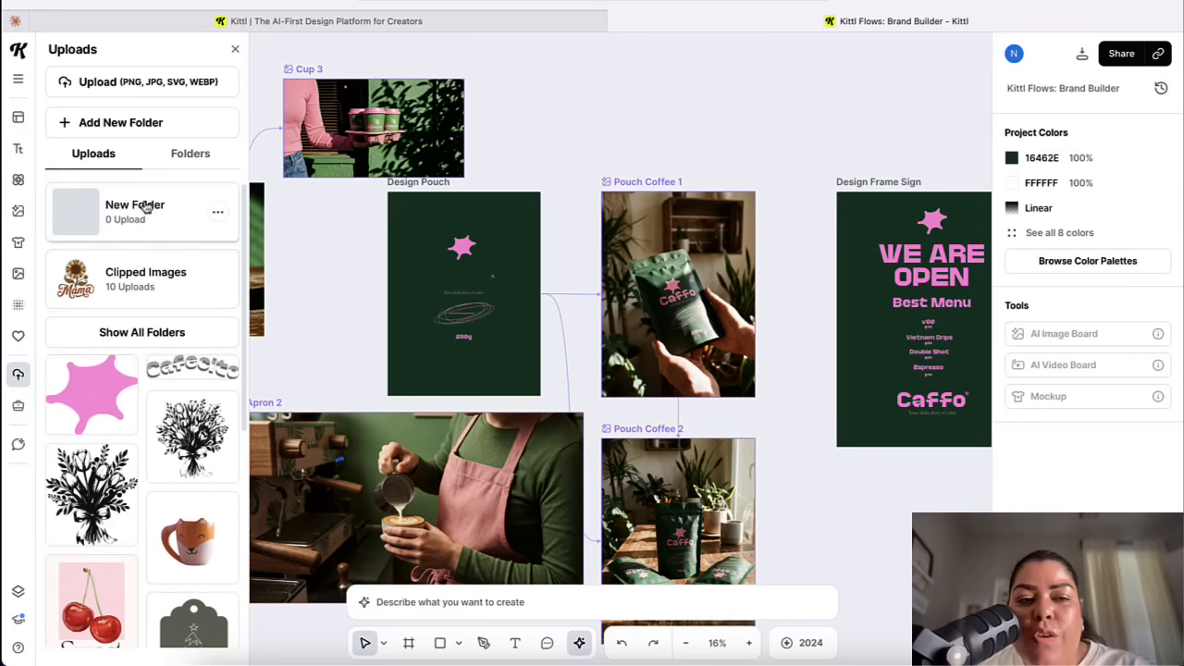
{"action": "left_click", "coordinate": [159, 368]}
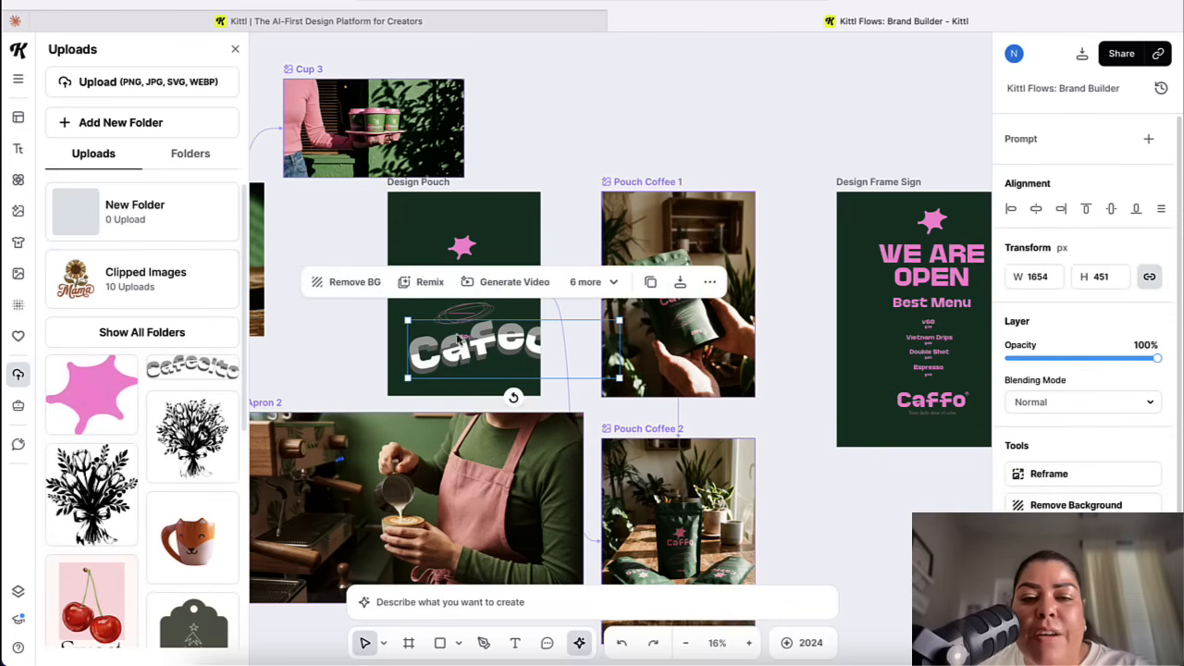
{"action": "mouse_move", "coordinate": [618, 378]}
{"action": "left_mouse_down"}
{"action": "mouse_move", "coordinate": [504, 338]}
{"action": "mouse_move", "coordinate": [491, 280]}
{"action": "mouse_move", "coordinate": [511, 292]}
{"action": "mouse_move", "coordinate": [497, 281]}
{"action": "left_mouse_up"}
{"action": "left_click", "coordinate": [237, 51]}
{"action": "left_click", "coordinate": [464, 313]}
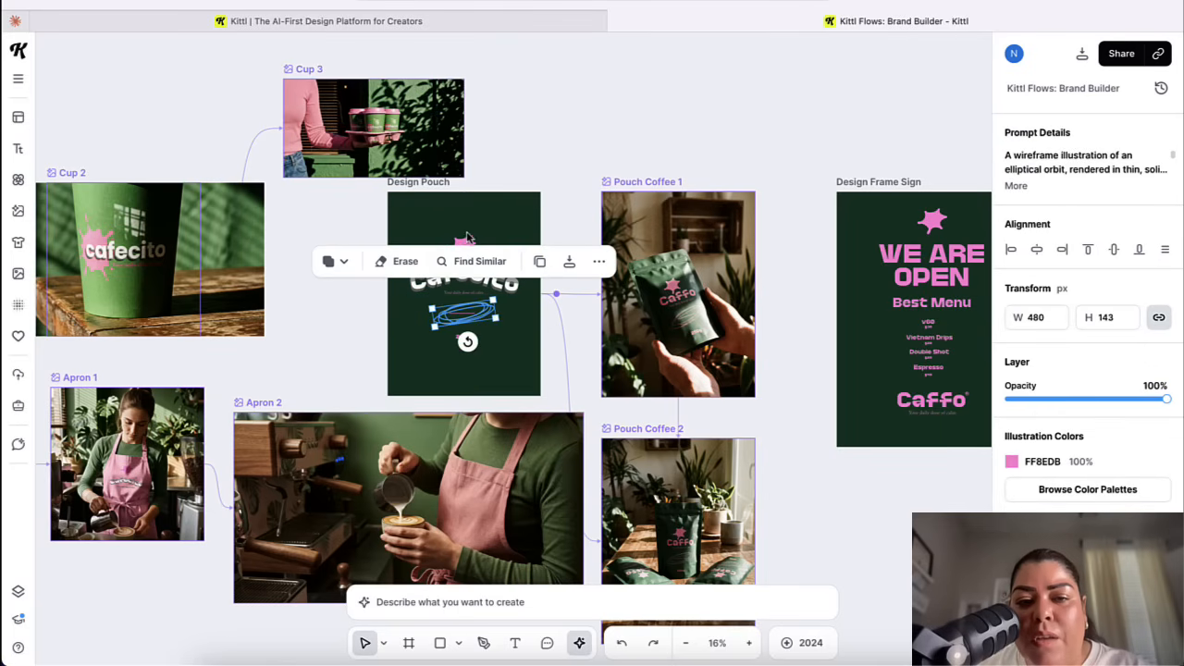
{"action": "left_click", "coordinate": [467, 239]}
{"action": "key", "text": "Escape"}
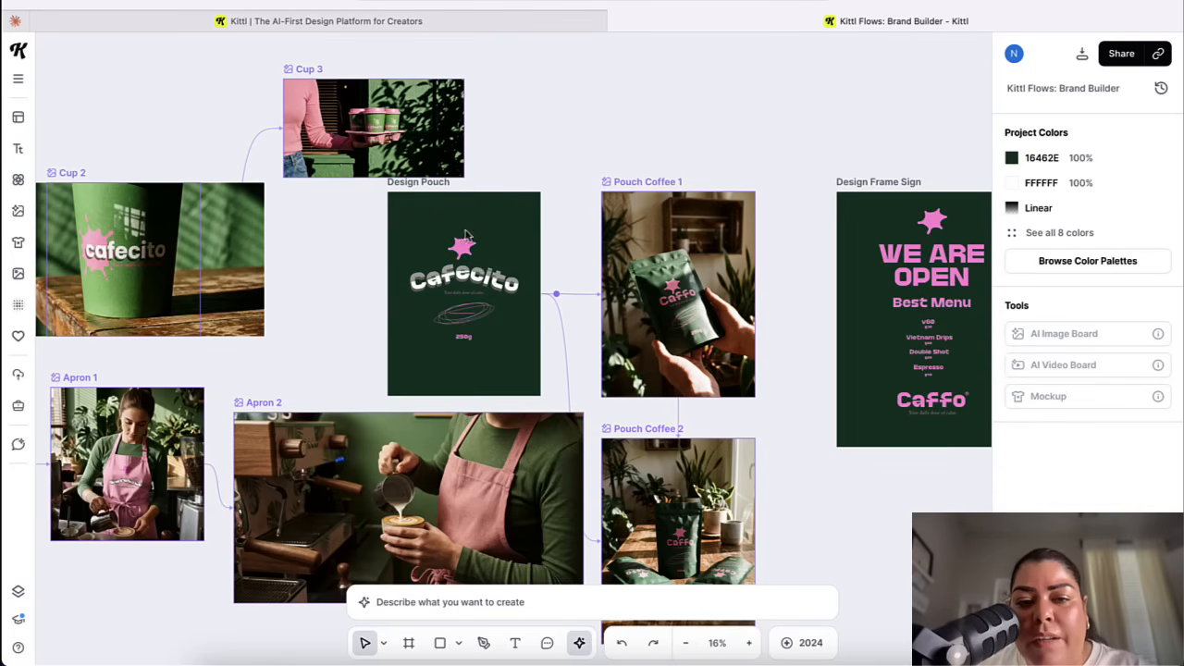
Regenerate the Pouch Coffee 1 and Pouch Coffee 2 mockups from the updated Design Pouch board
{"action": "scroll", "coordinate": [502, 342], "scroll_direction": "down", "scroll_amount": 2}
{"action": "scroll", "coordinate": [502, 342], "scroll_direction": "right", "scroll_amount": 2}
{"action": "mouse_move", "coordinate": [553, 303]}
{"action": "left_click", "coordinate": [554, 297]}
{"action": "mouse_move", "coordinate": [547, 546]}
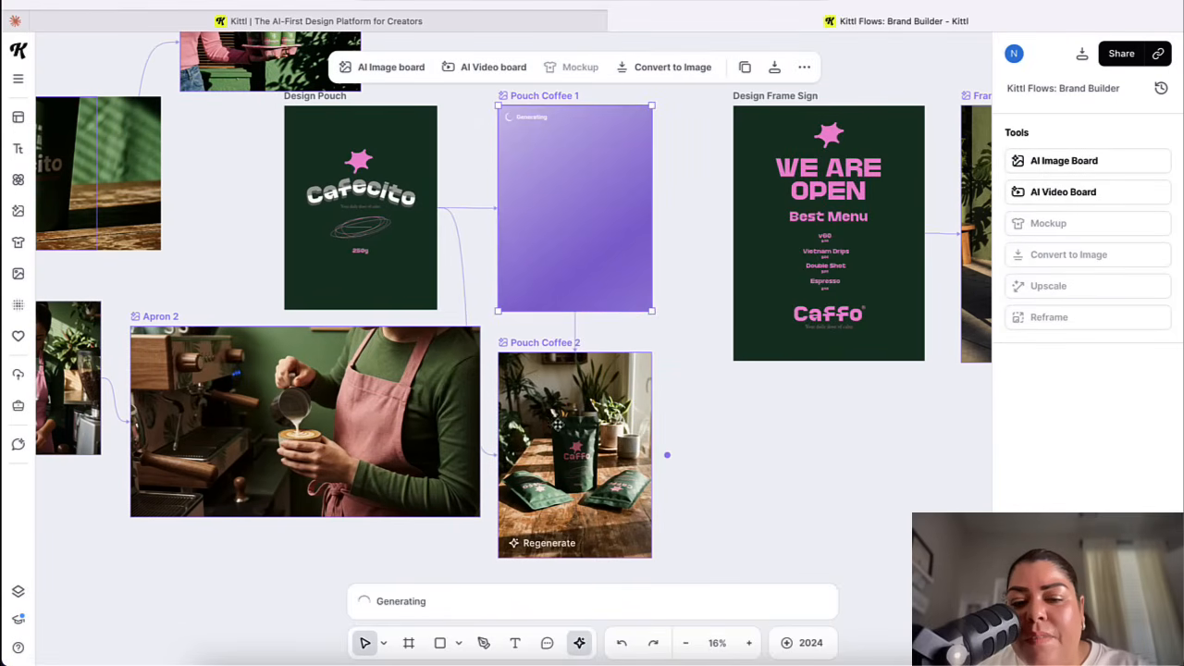
{"action": "left_click", "coordinate": [547, 544]}
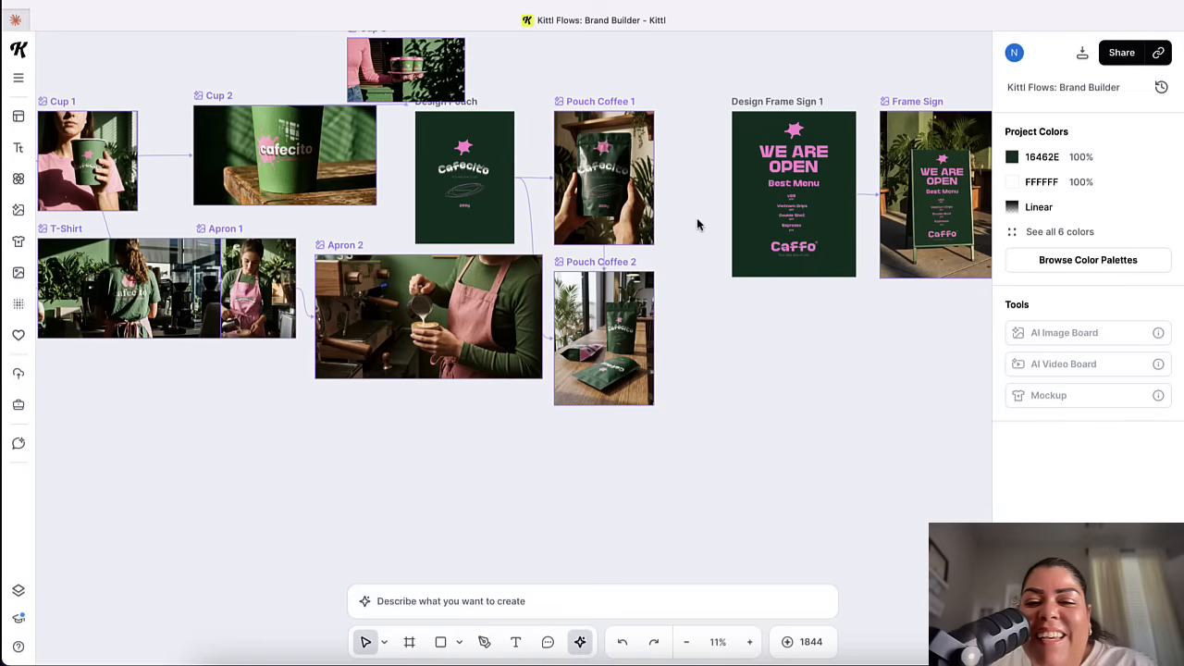
Replace the Caffo text on Design Frame Sign 1 with the uploaded Cafecito wordmark above the tagline, and regenerate the Frame Sign mockup
{"action": "scroll", "coordinate": [696, 223], "scroll_direction": "up", "scroll_amount": 5}
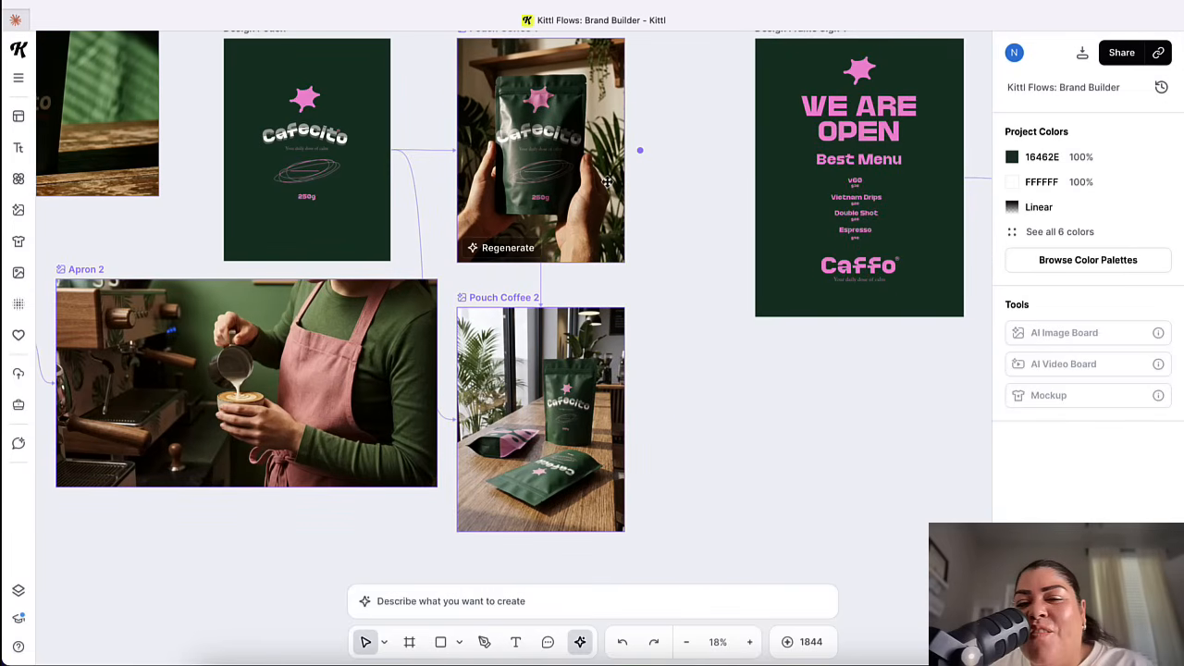
{"action": "scroll", "coordinate": [589, 184], "scroll_direction": "up", "scroll_amount": 1}
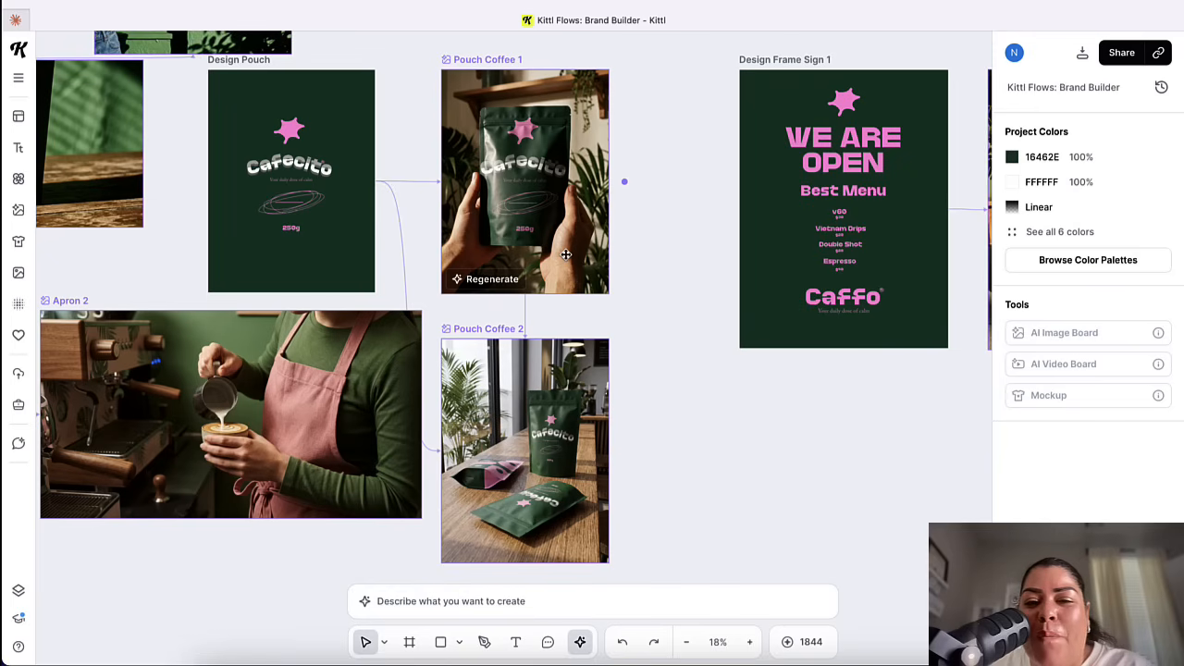
{"action": "scroll", "coordinate": [784, 333], "scroll_direction": "right", "scroll_amount": 5}
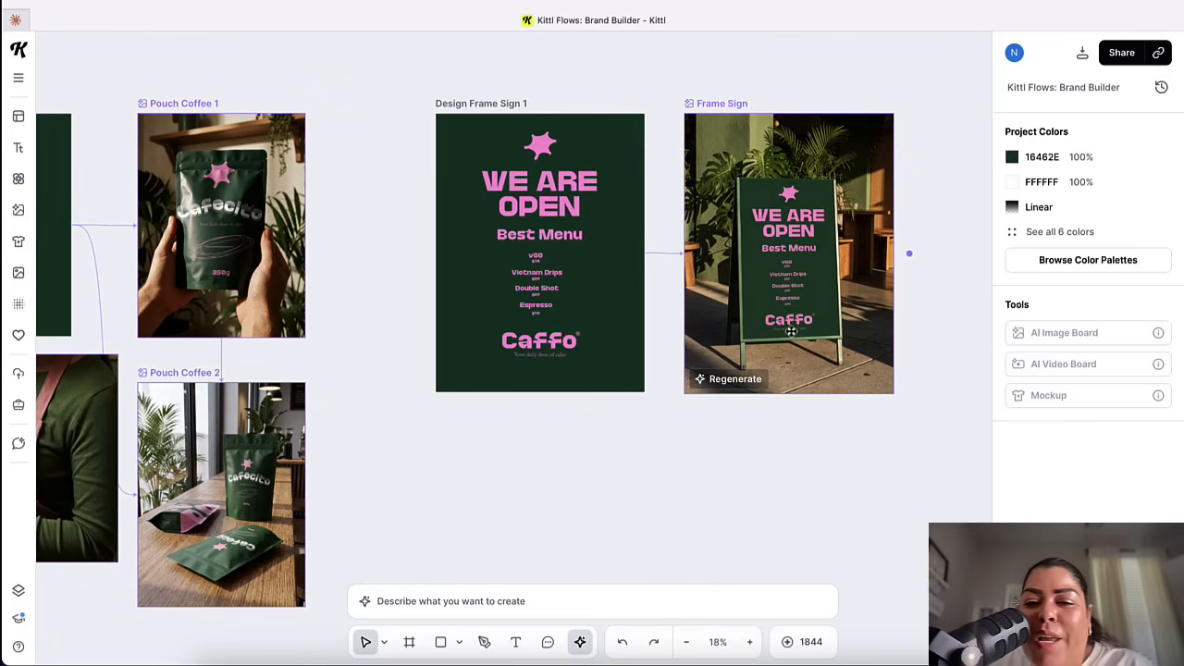
{"action": "left_click", "coordinate": [561, 341]}
{"action": "key", "text": "Delete"}
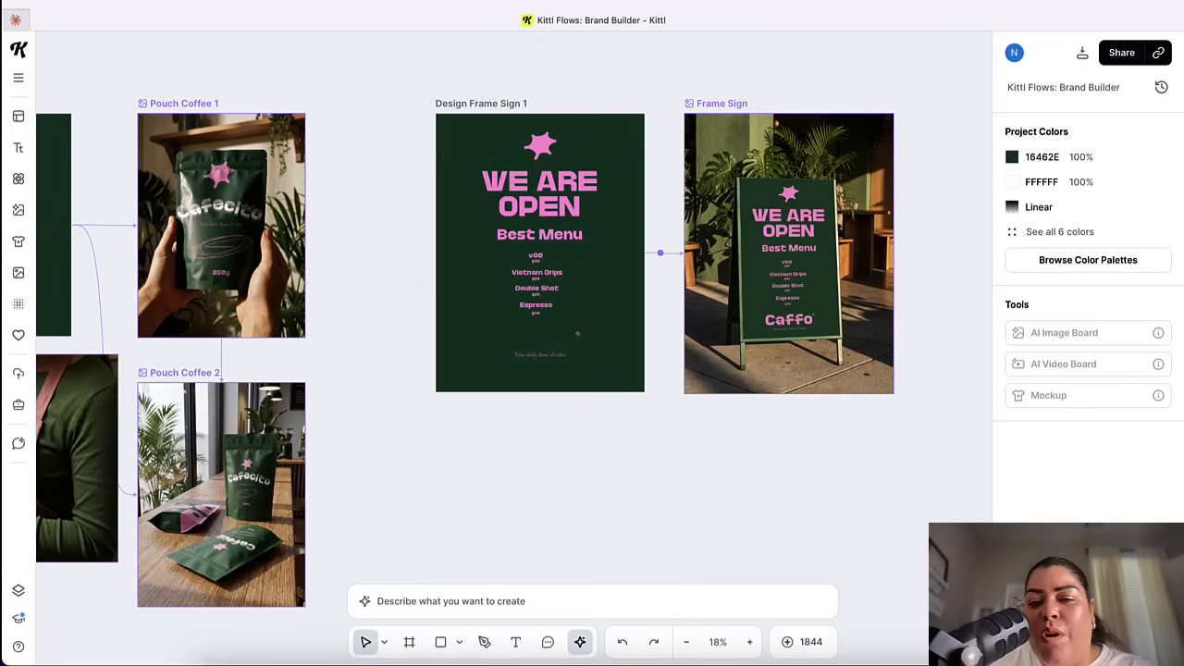
{"action": "left_click", "coordinate": [19, 373]}
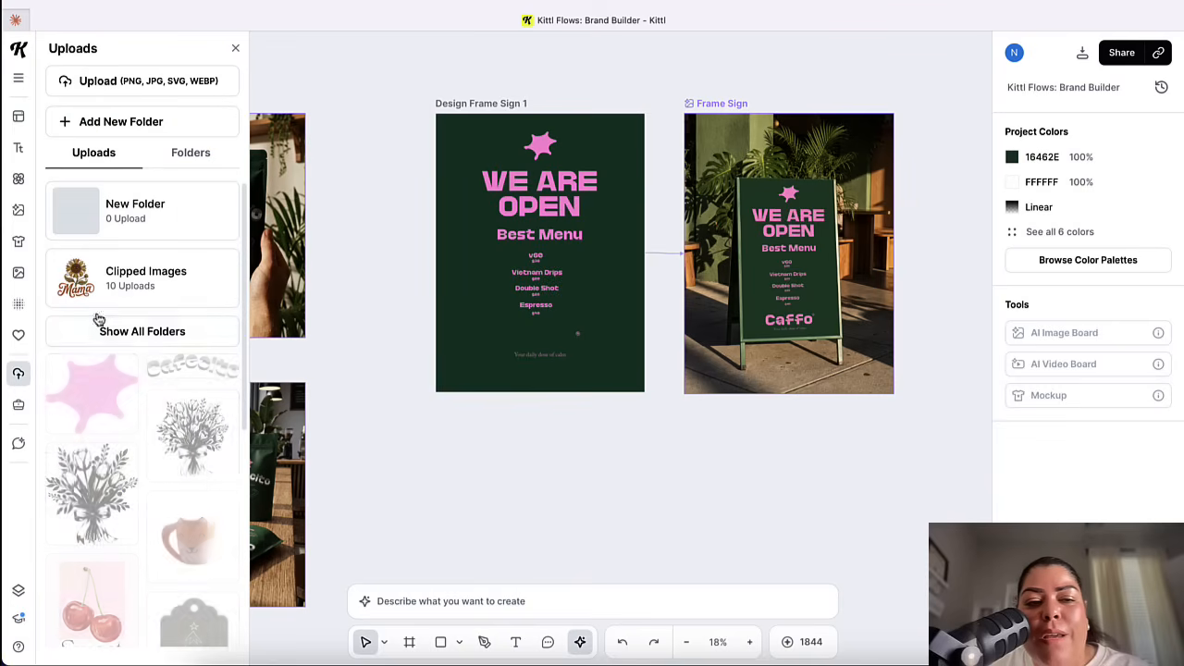
{"action": "left_click_drag", "start_coordinate": [175, 367], "coordinate": [519, 372]}
{"action": "left_click_drag", "start_coordinate": [622, 378], "coordinate": [551, 353]}
{"action": "left_click_drag", "start_coordinate": [479, 336], "coordinate": [563, 334]}
{"action": "left_click", "coordinate": [561, 415]}
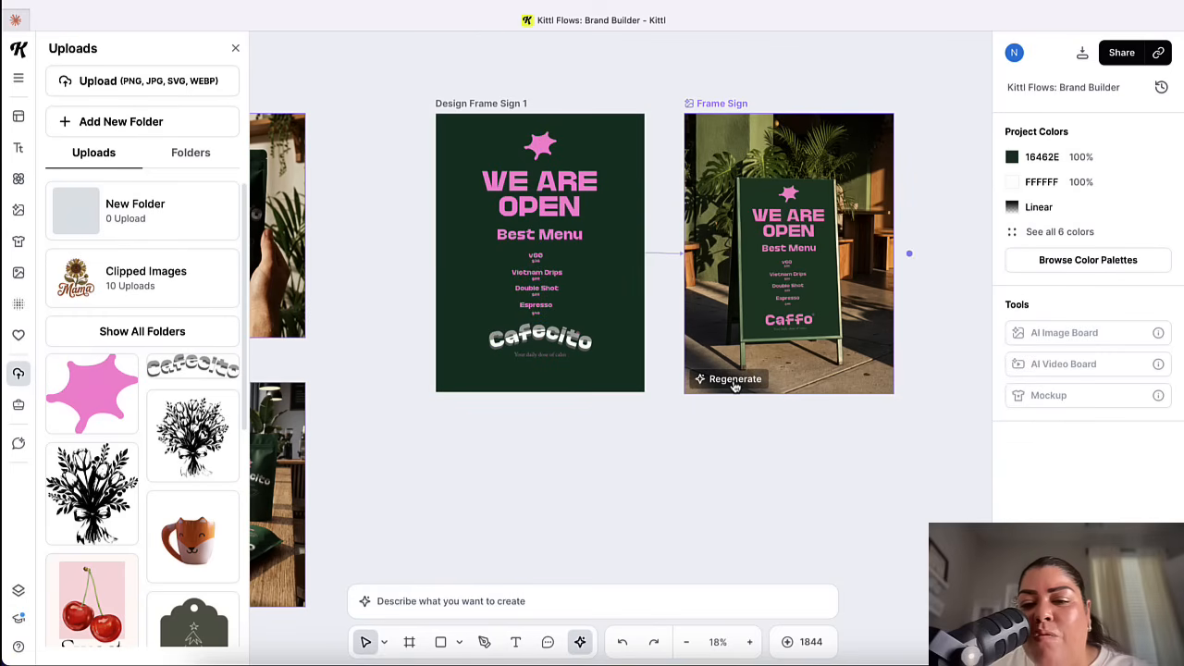
{"action": "left_click", "coordinate": [734, 379]}
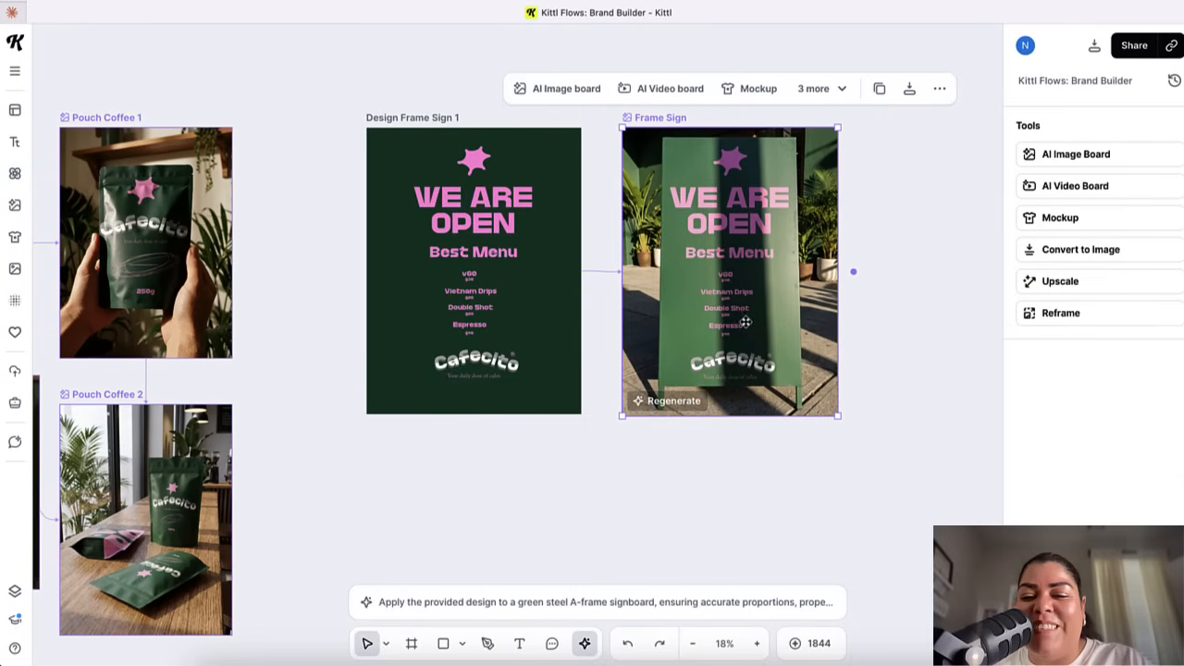
Review the logo, cup, T-shirt, apron, pouch and frame sign boards across the whole flow for the new Cafecito branding
{"action": "scroll", "coordinate": [545, 325], "scroll_direction": "down", "scroll_amount": 3}
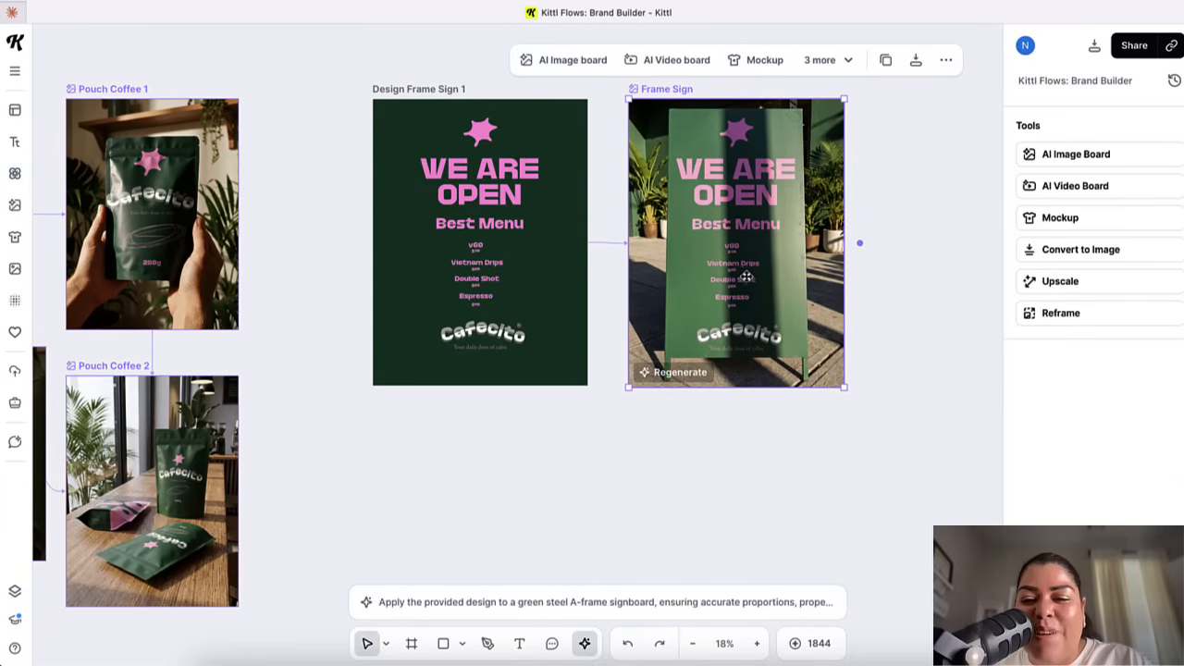
{"action": "scroll", "coordinate": [738, 280], "scroll_direction": "left", "scroll_amount": 10}
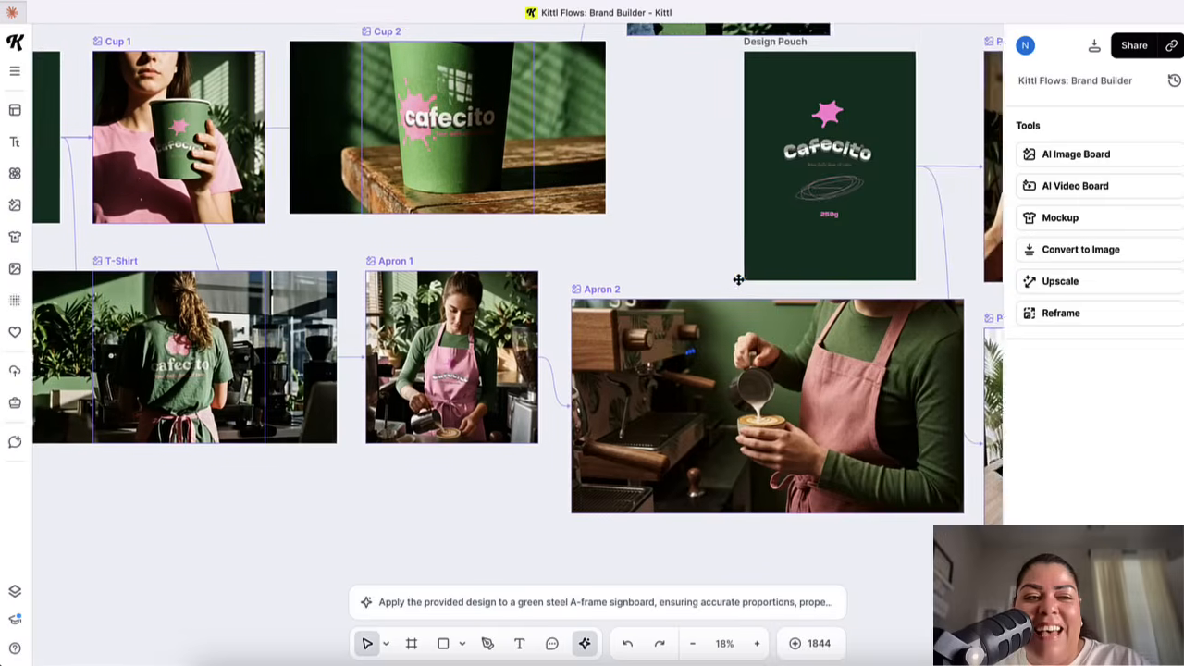
{"action": "scroll", "coordinate": [738, 279], "scroll_direction": "left", "scroll_amount": 5}
{"action": "scroll", "coordinate": [738, 279], "scroll_direction": "up", "scroll_amount": 2}
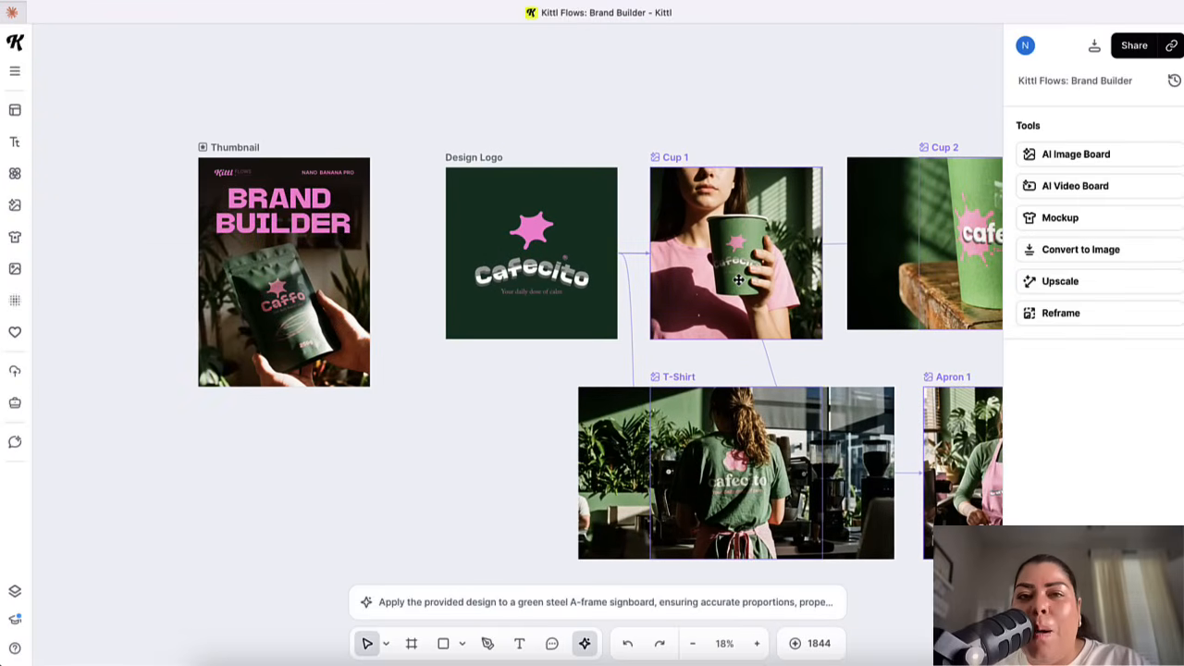
{"action": "scroll", "coordinate": [738, 279], "scroll_direction": "down", "scroll_amount": 2}
{"action": "scroll", "coordinate": [738, 280], "scroll_direction": "right", "scroll_amount": 5}
{"action": "scroll", "coordinate": [738, 279], "scroll_direction": "right", "scroll_amount": 3}
{"action": "scroll", "coordinate": [307, 280], "scroll_direction": "down", "scroll_amount": 3}
{"action": "scroll", "coordinate": [307, 280], "scroll_direction": "right", "scroll_amount": 5}
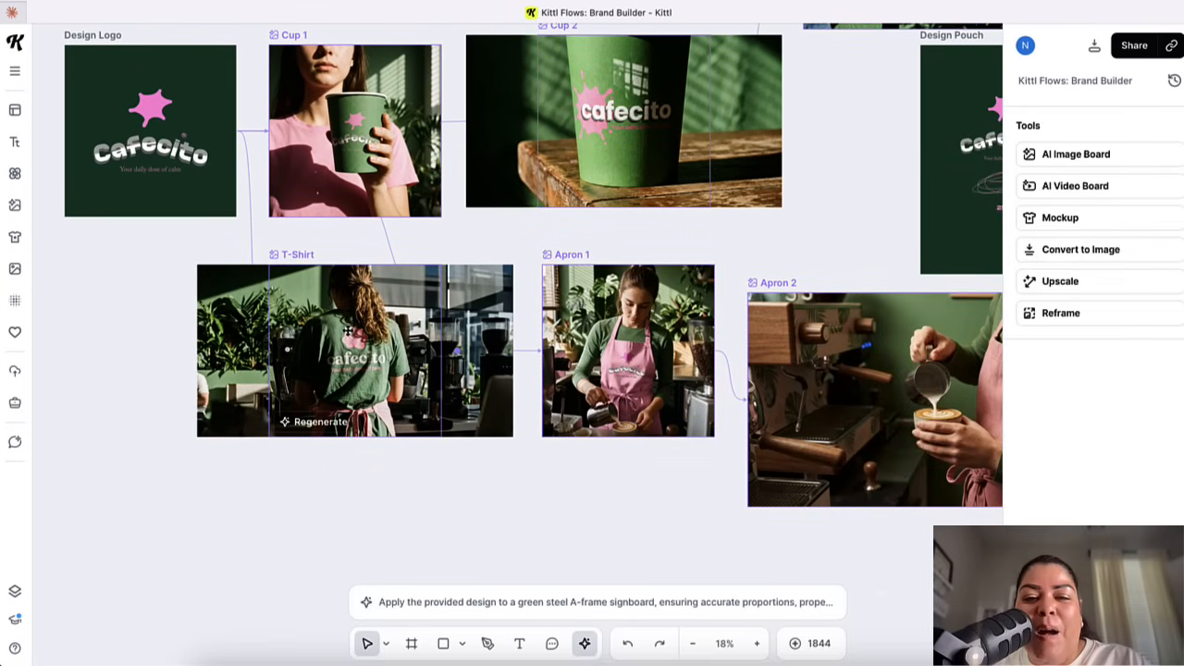
{"action": "scroll", "coordinate": [555, 333], "scroll_direction": "up", "scroll_amount": 3}
{"action": "scroll", "coordinate": [555, 333], "scroll_direction": "right", "scroll_amount": 4}
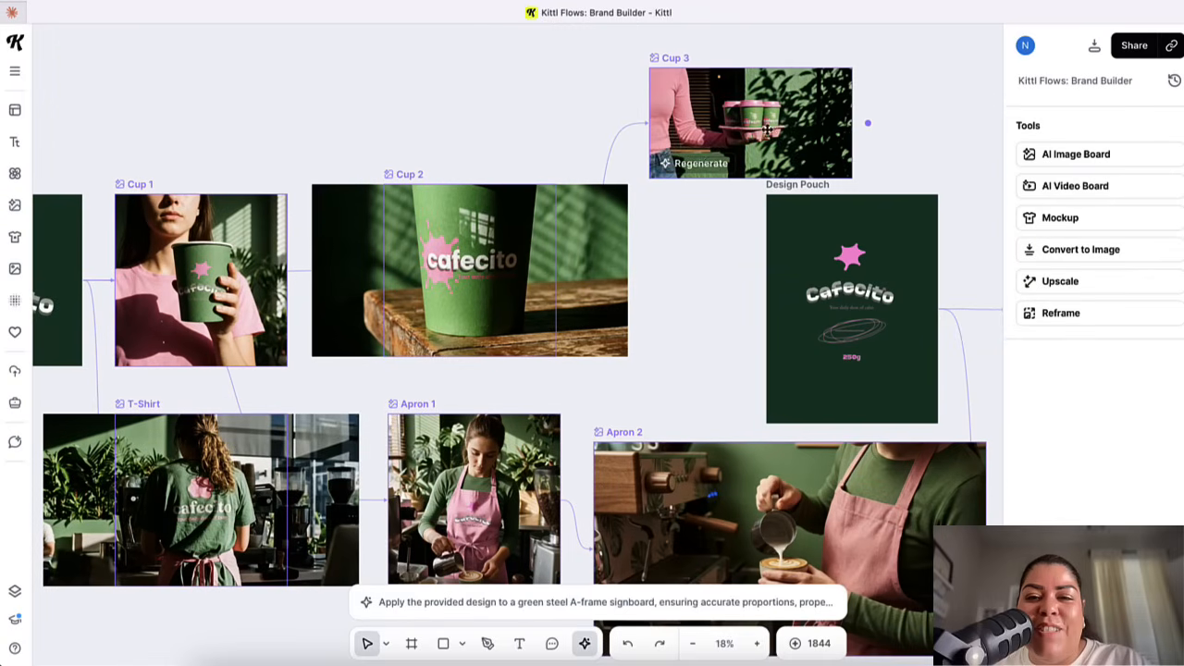
{"action": "scroll", "coordinate": [567, 243], "scroll_direction": "down", "scroll_amount": 3}
{"action": "scroll", "coordinate": [567, 243], "scroll_direction": "right", "scroll_amount": 8}
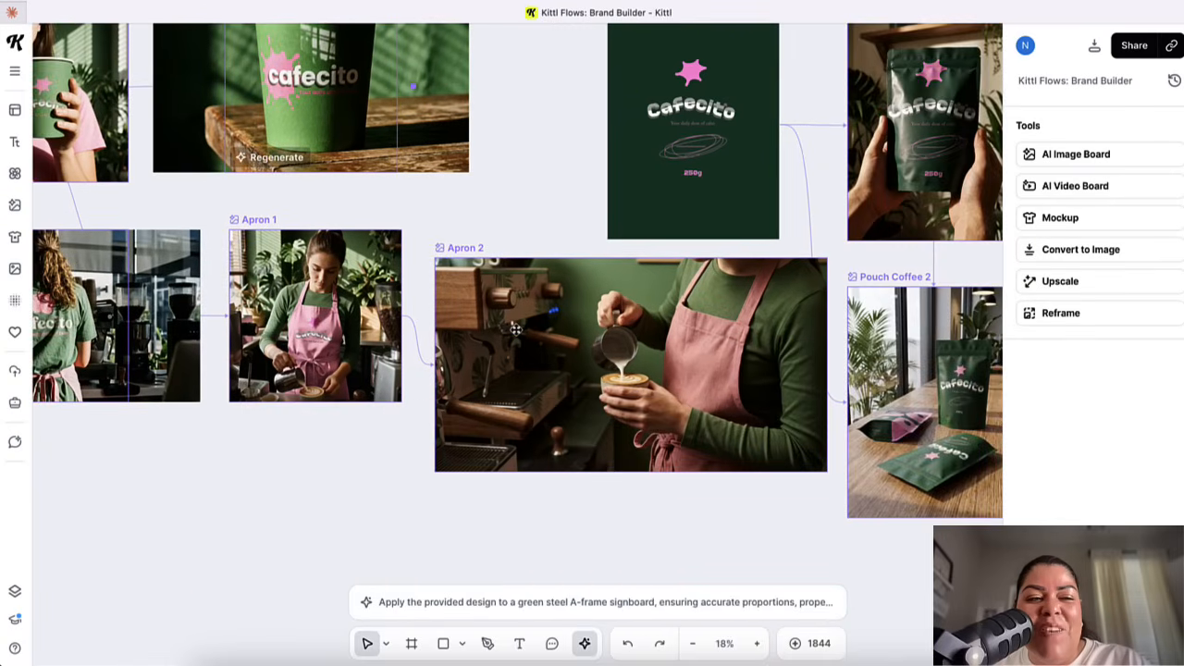
{"action": "scroll", "coordinate": [770, 444], "scroll_direction": "right", "scroll_amount": 10}
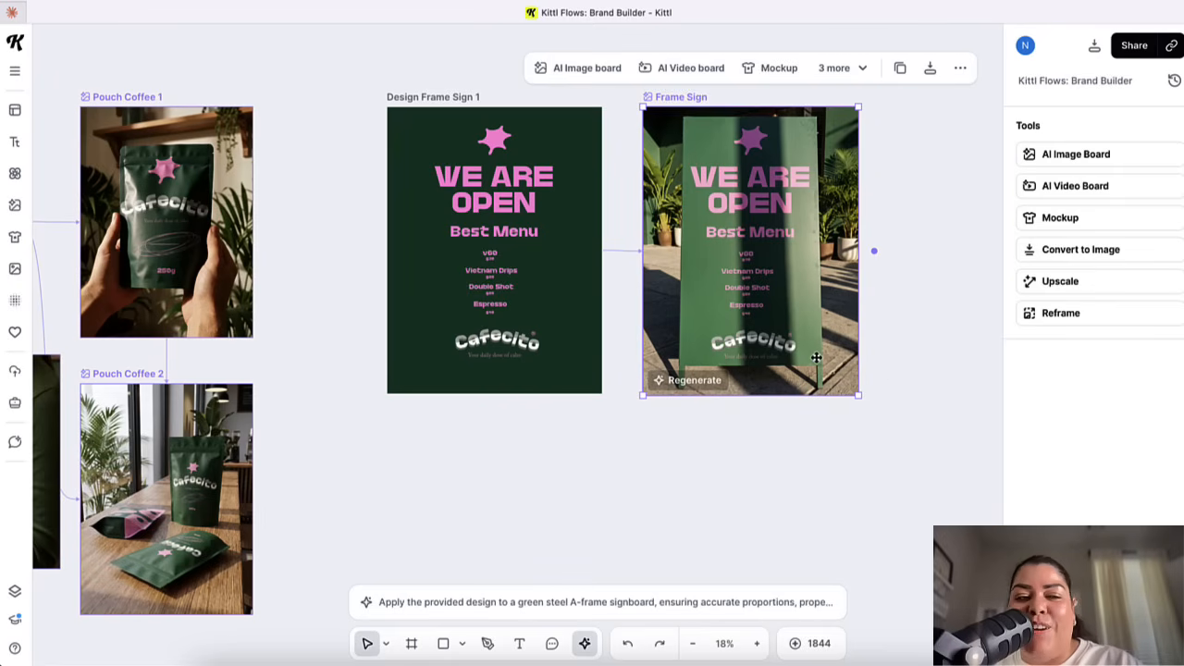
{"action": "scroll", "coordinate": [816, 358], "scroll_direction": "left", "scroll_amount": 18}
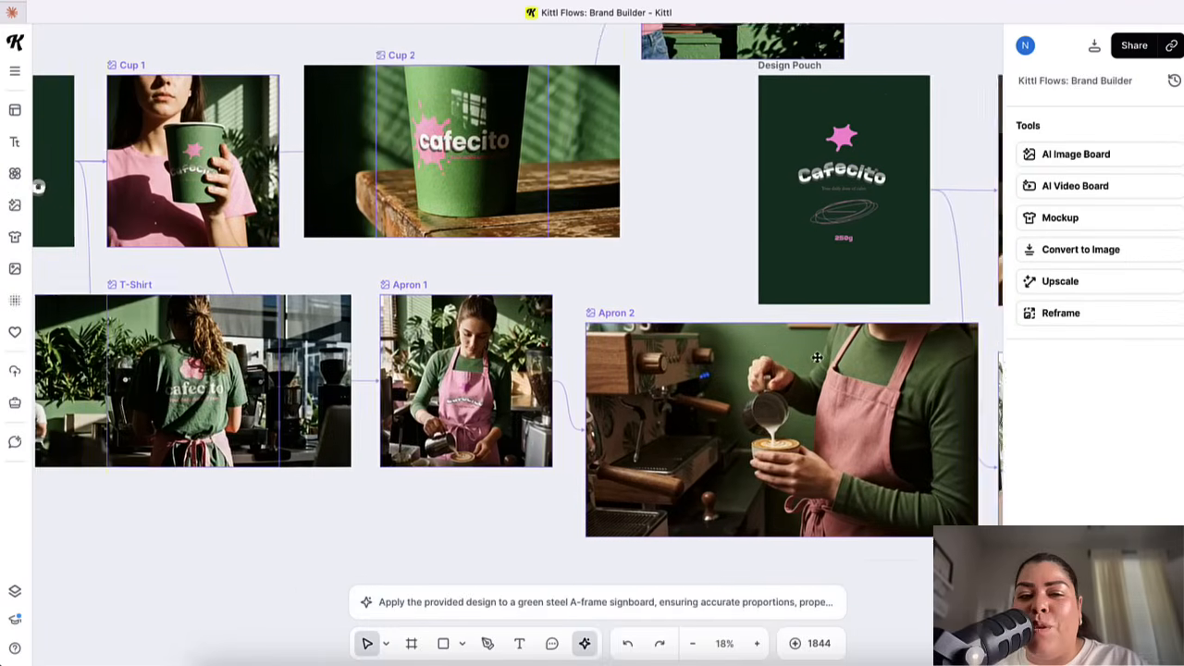
{"action": "scroll", "coordinate": [818, 358], "scroll_direction": "down", "scroll_amount": 4}
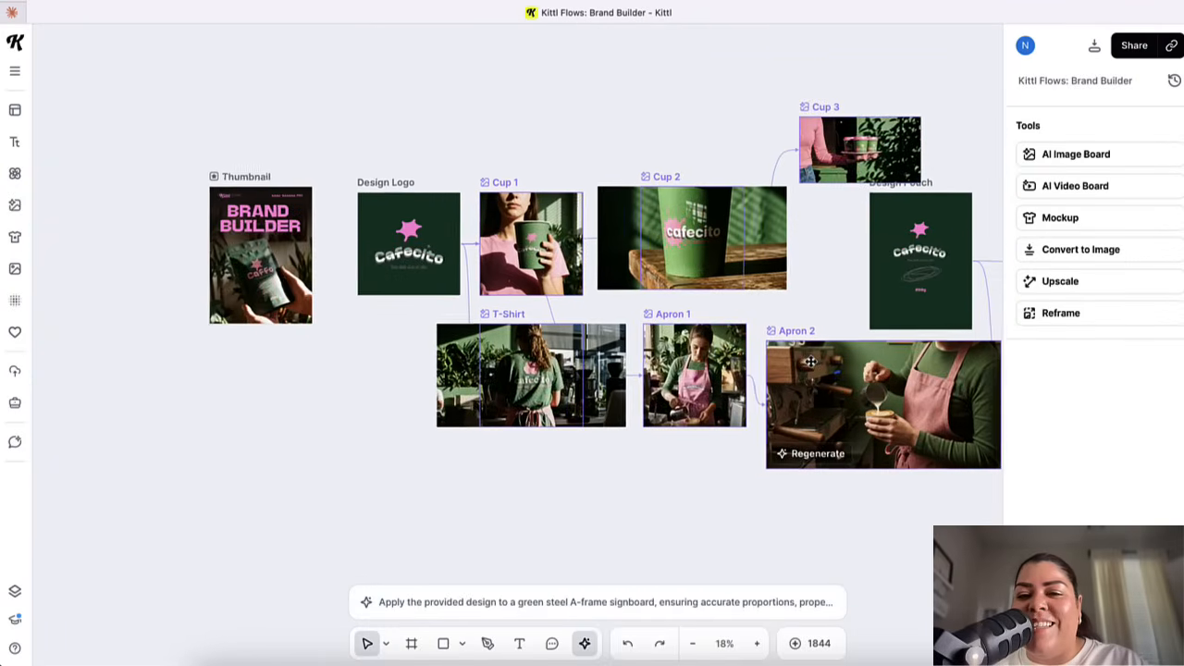
Look over the flow once more, from the thumbnail and cup boards across to the pouch and frame sign mockups
{"action": "scroll", "coordinate": [810, 362], "scroll_direction": "right", "scroll_amount": 6}
{"action": "scroll", "coordinate": [810, 362], "scroll_direction": "right", "scroll_amount": 4}
{"action": "scroll", "coordinate": [810, 361], "scroll_direction": "left", "scroll_amount": 11}
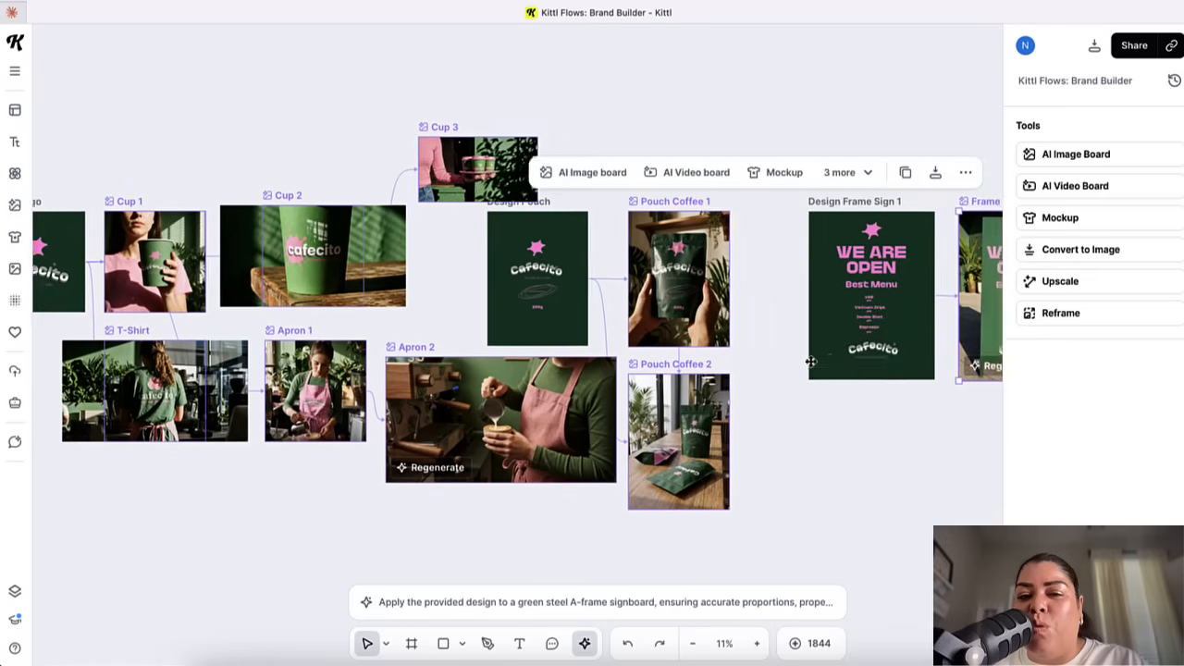
{"action": "scroll", "coordinate": [810, 361], "scroll_direction": "right", "scroll_amount": 4}
{"action": "scroll", "coordinate": [810, 362], "scroll_direction": "down", "scroll_amount": 1}
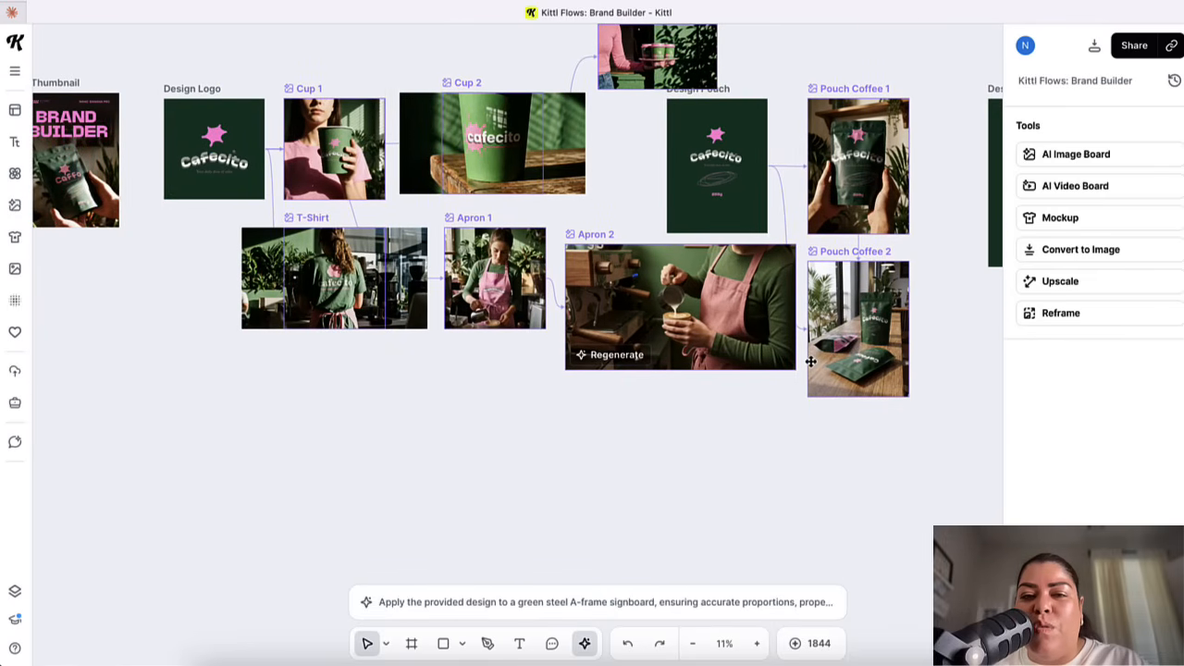
{"action": "scroll", "coordinate": [810, 362], "scroll_direction": "right", "scroll_amount": 4}
{"action": "scroll", "coordinate": [810, 361], "scroll_direction": "up", "scroll_amount": 2}
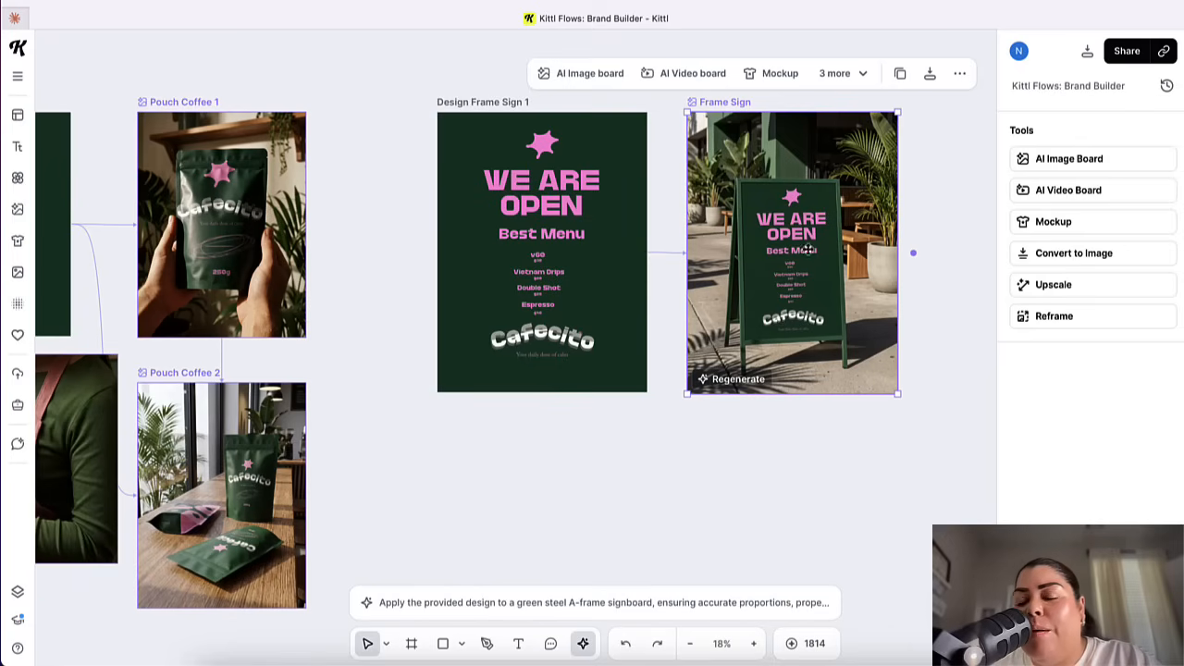
Add an AI Video board connected to the Frame Sign mockup and set its aspect ratio to 9:16
{"action": "scroll", "coordinate": [819, 254], "scroll_direction": "right", "scroll_amount": 5}
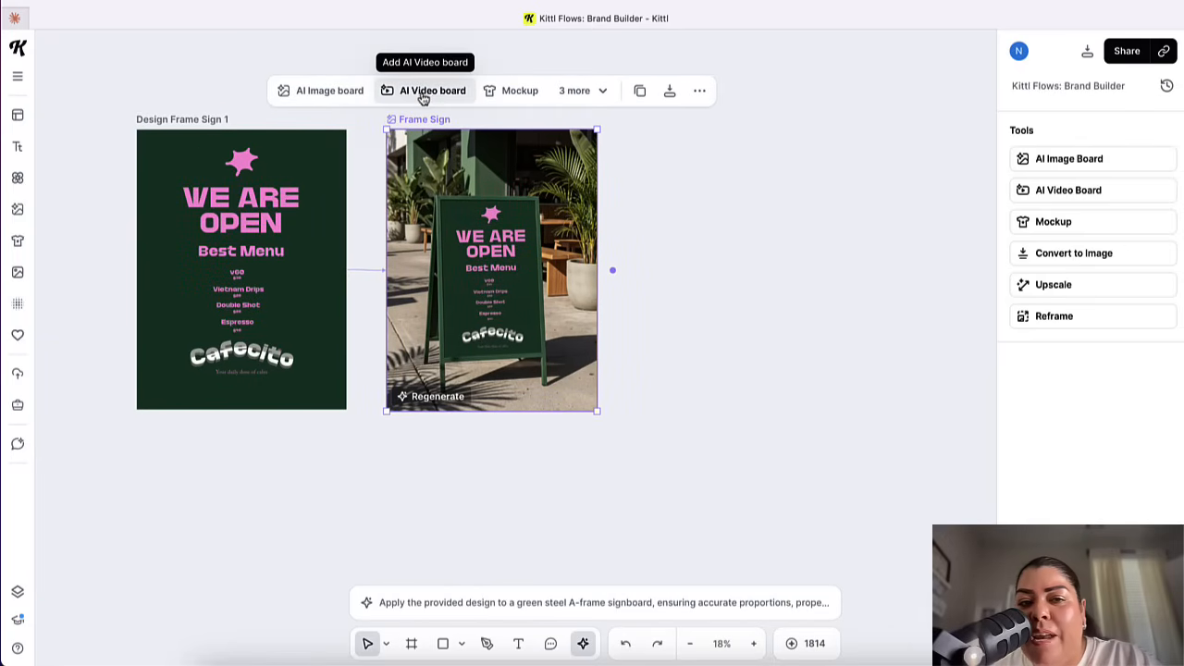
{"action": "left_click", "coordinate": [422, 92]}
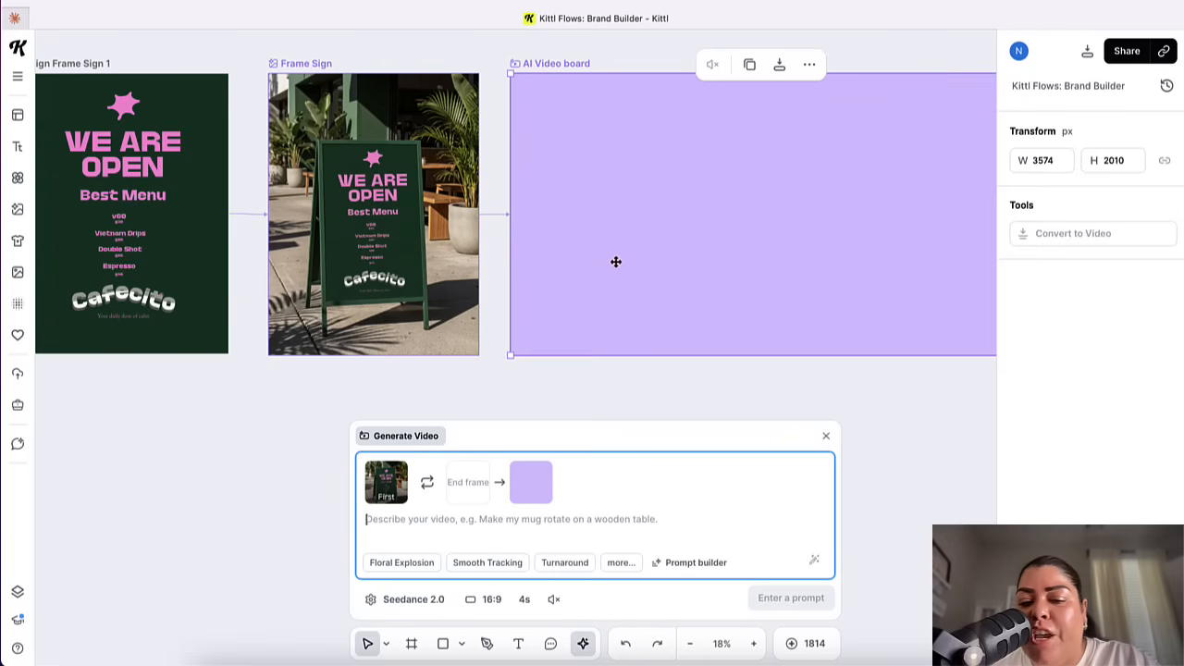
{"action": "left_click", "coordinate": [484, 601]}
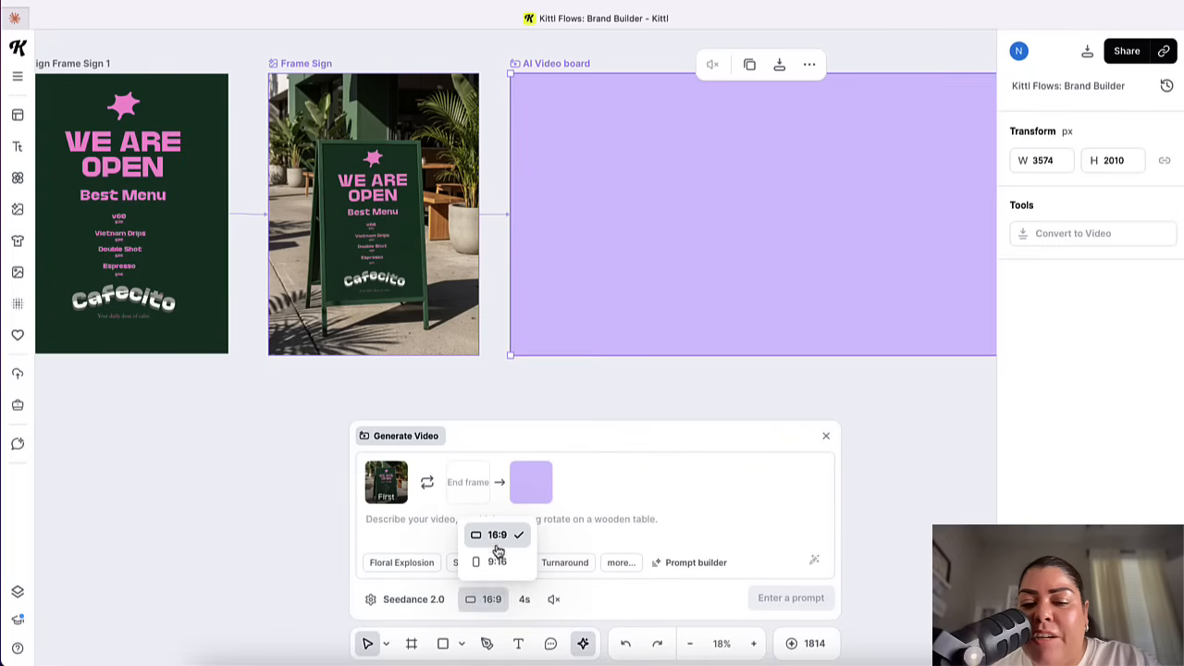
{"action": "left_click", "coordinate": [496, 561]}
{"action": "scroll", "coordinate": [695, 361], "scroll_direction": "down", "scroll_amount": 2}
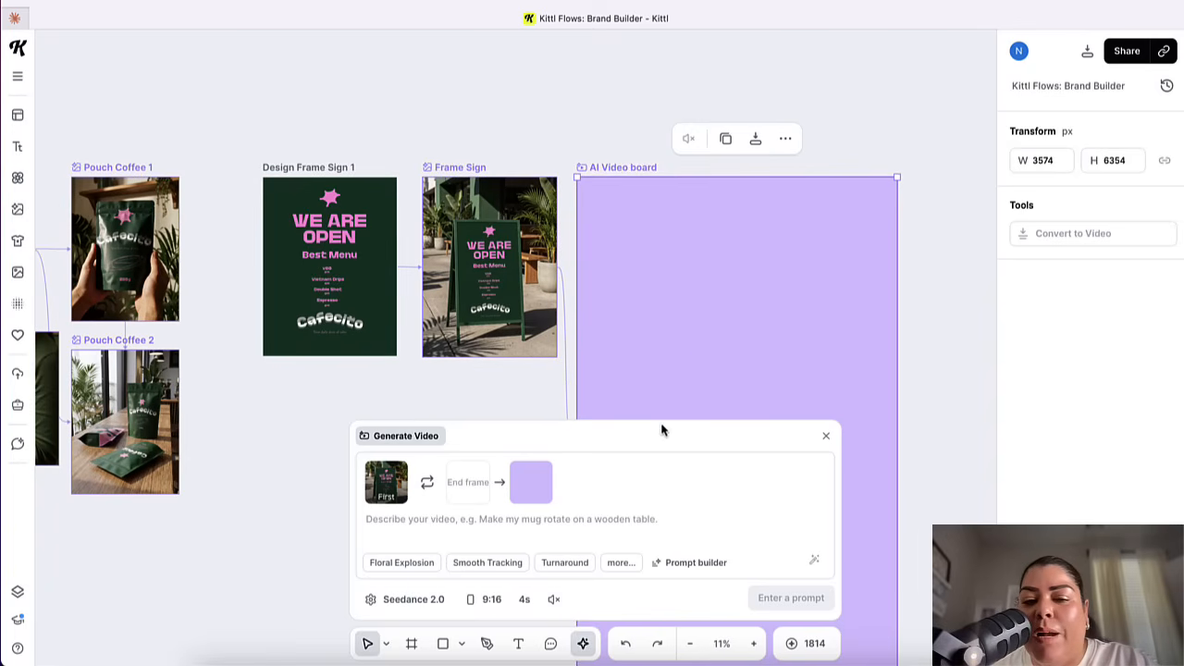
Generate the frame sign video with the prompt "Rotate AROUND THE SIGN"
{"action": "left_click", "coordinate": [443, 524]}
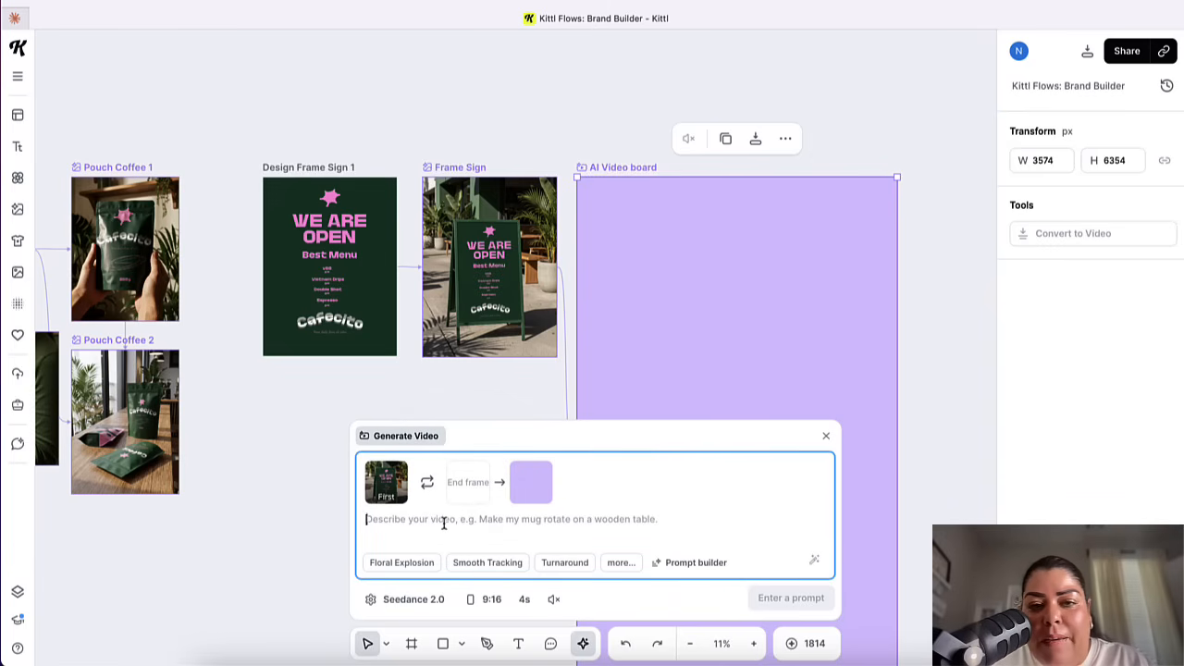
{"action": "type", "text": "Rotate AROUND THE SIGN"}
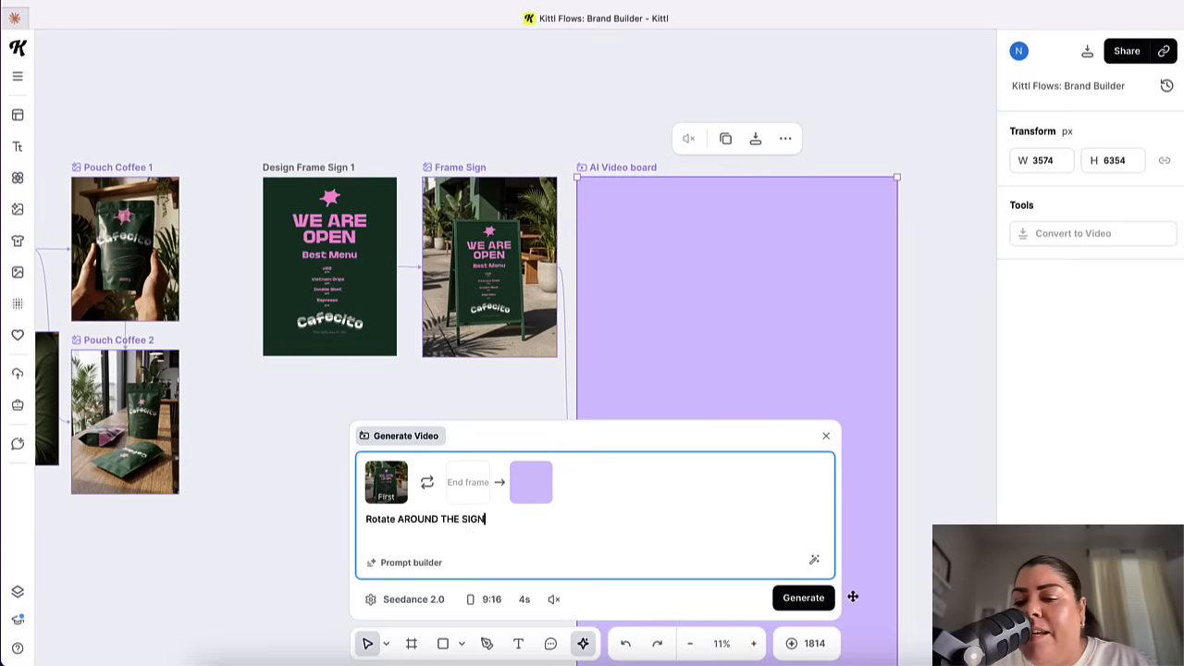
{"action": "left_click", "coordinate": [803, 597]}
{"action": "scroll", "coordinate": [909, 409], "scroll_direction": "down", "scroll_amount": 3}
{"action": "scroll", "coordinate": [909, 410], "scroll_direction": "up", "scroll_amount": 1}
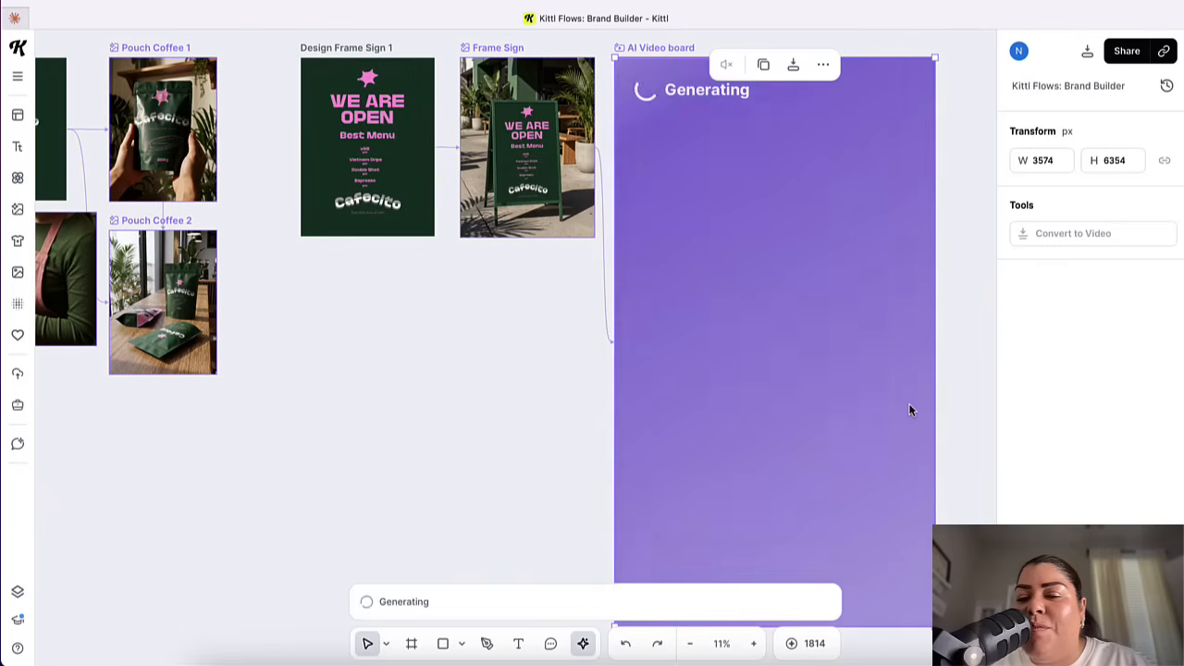
{"action": "scroll", "coordinate": [911, 360], "scroll_direction": "down", "scroll_amount": 2}
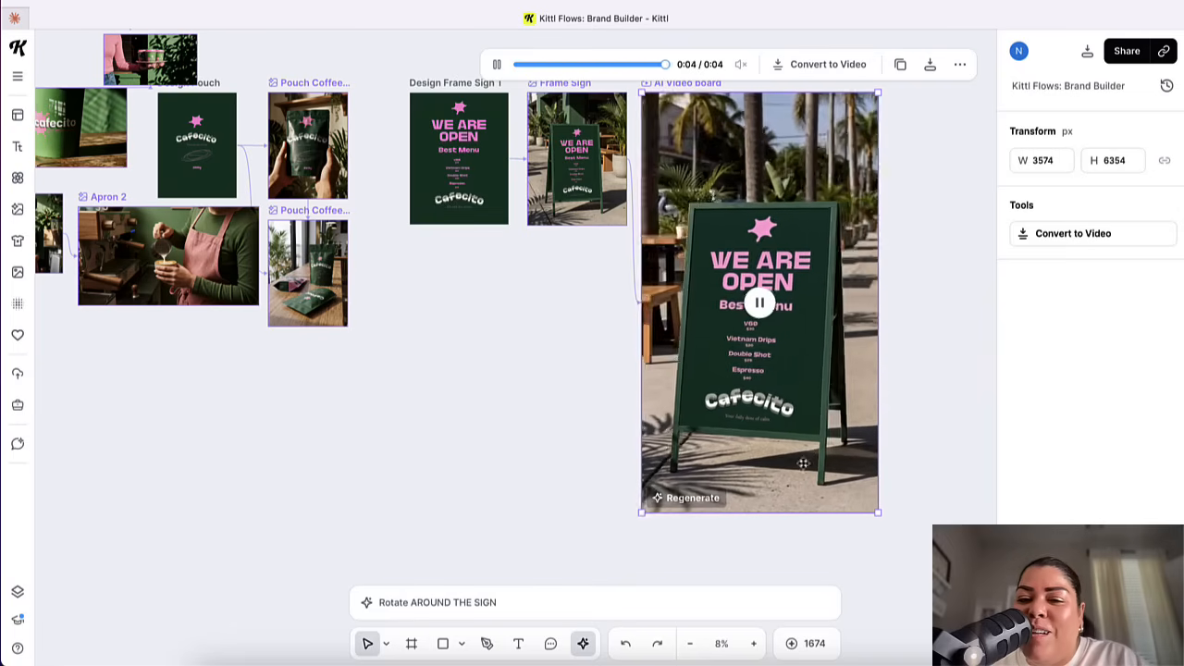
Export the Cup 1 mockup in SVG format at 1x size and allow downloads from the Kittl site
{"action": "scroll", "coordinate": [807, 453], "scroll_direction": "right", "scroll_amount": 3}
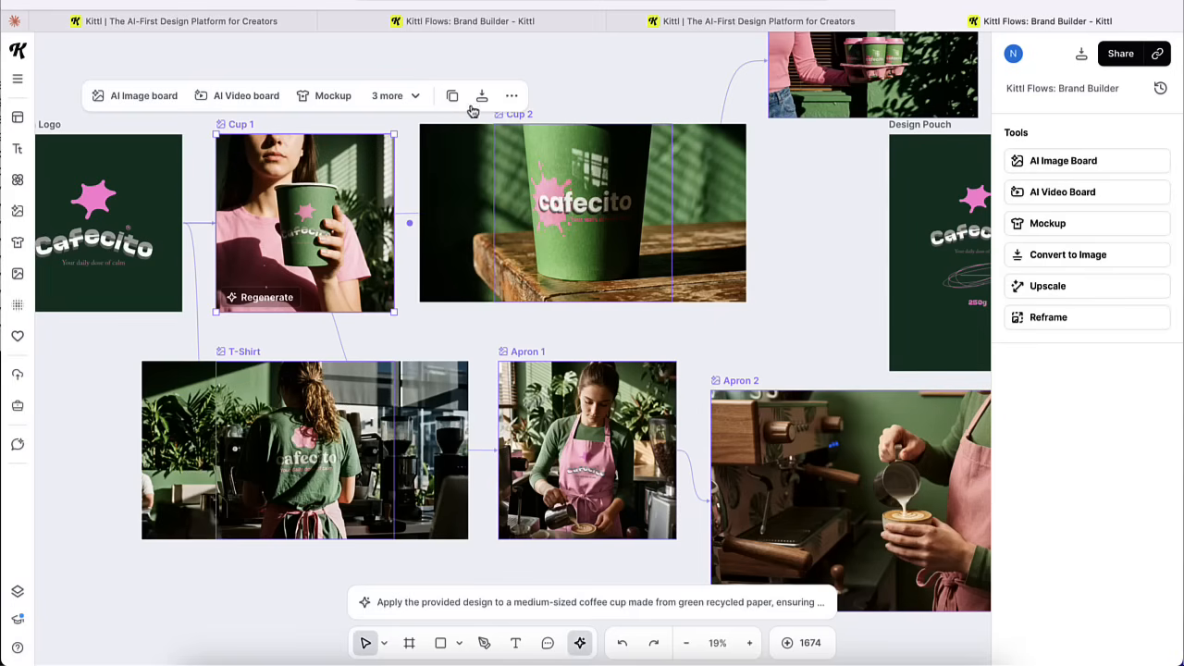
{"action": "left_click", "coordinate": [480, 98]}
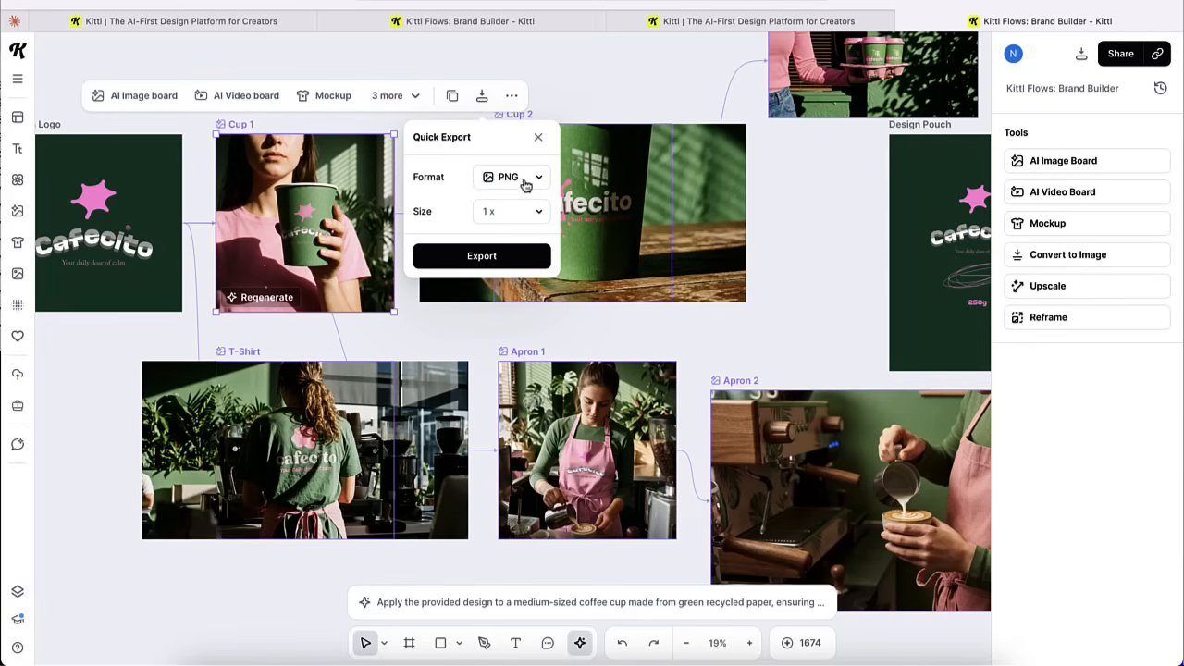
{"action": "left_click", "coordinate": [536, 182]}
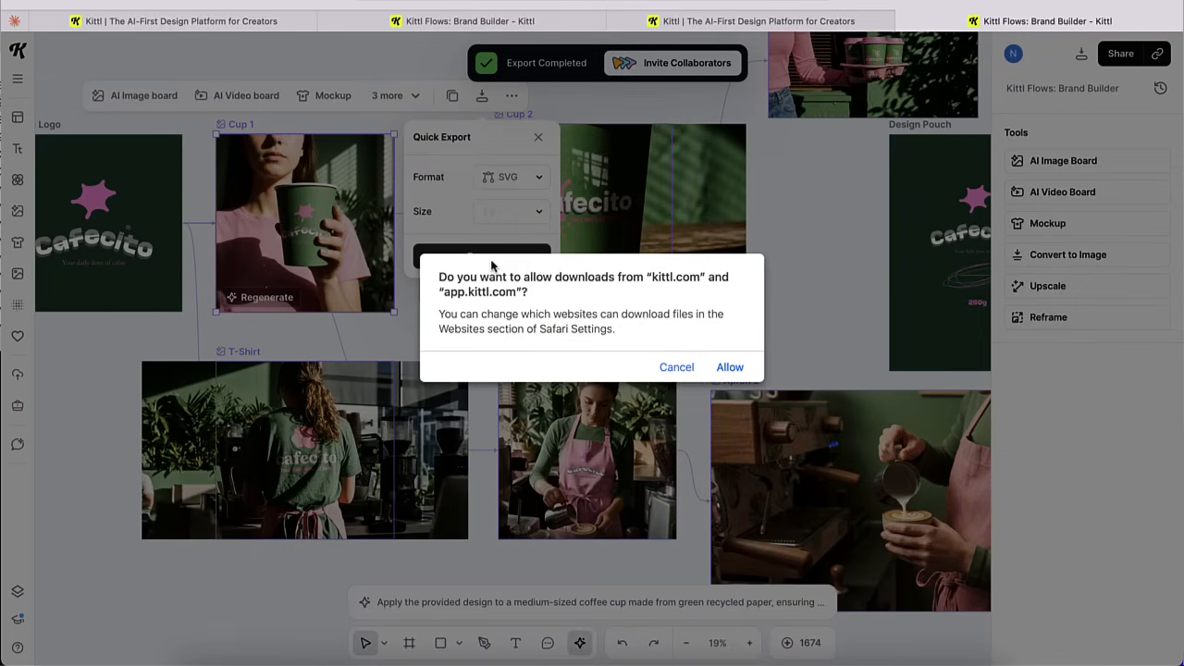
{"action": "left_click", "coordinate": [728, 368]}
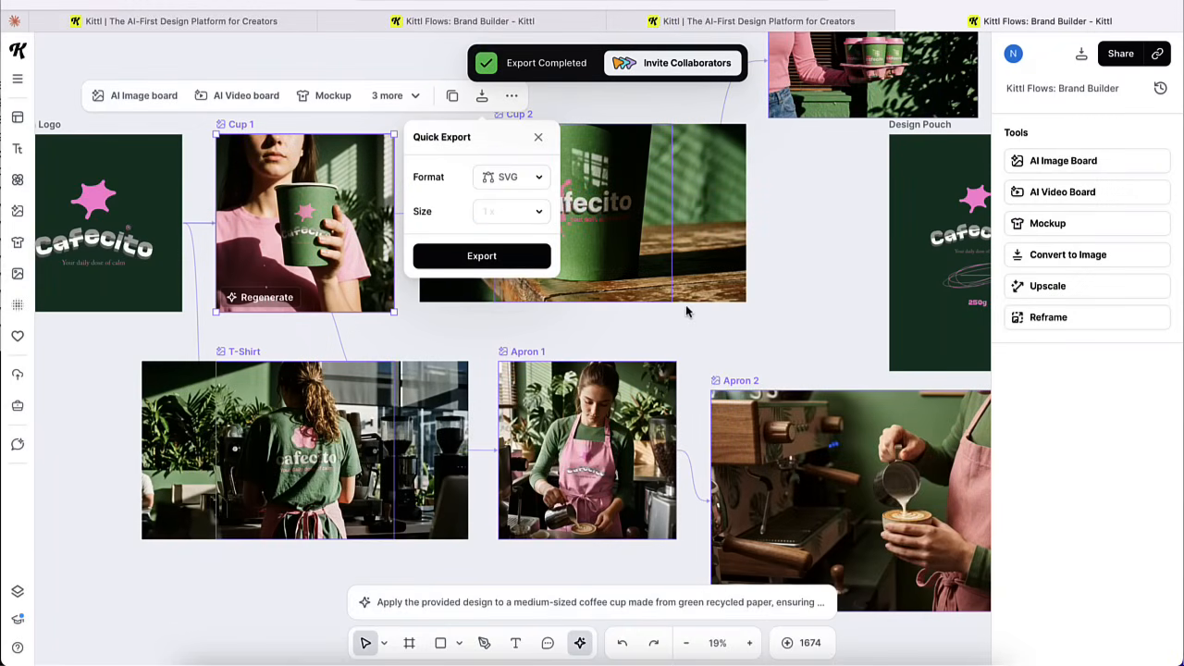